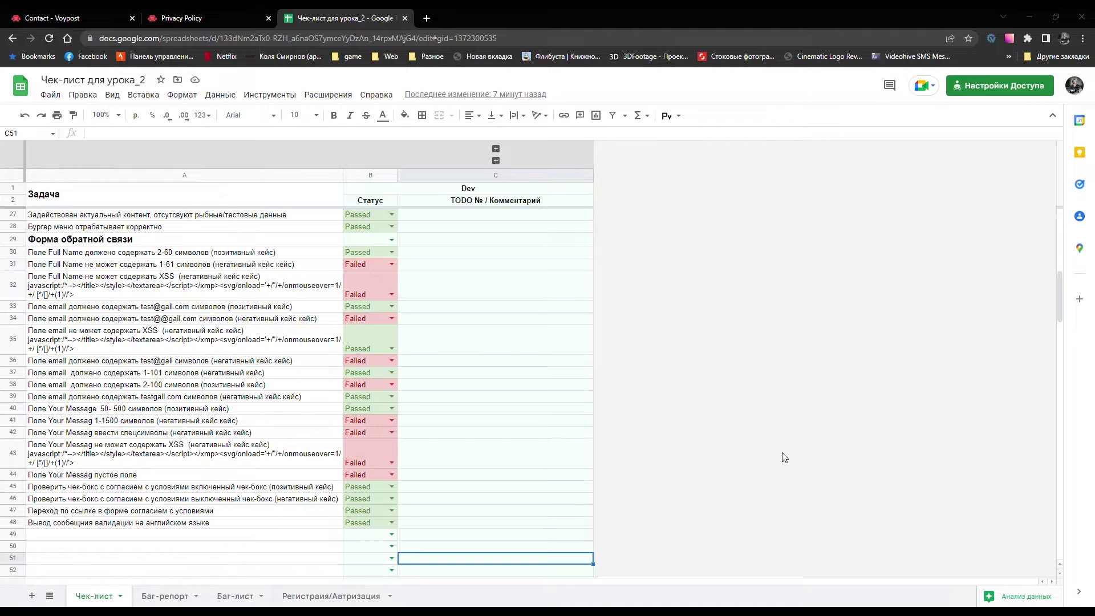
Review the website's test checklist, the bug list on «Баг-лист» and the detailed reports on «Баг-репорт»
left_click(57, 18)
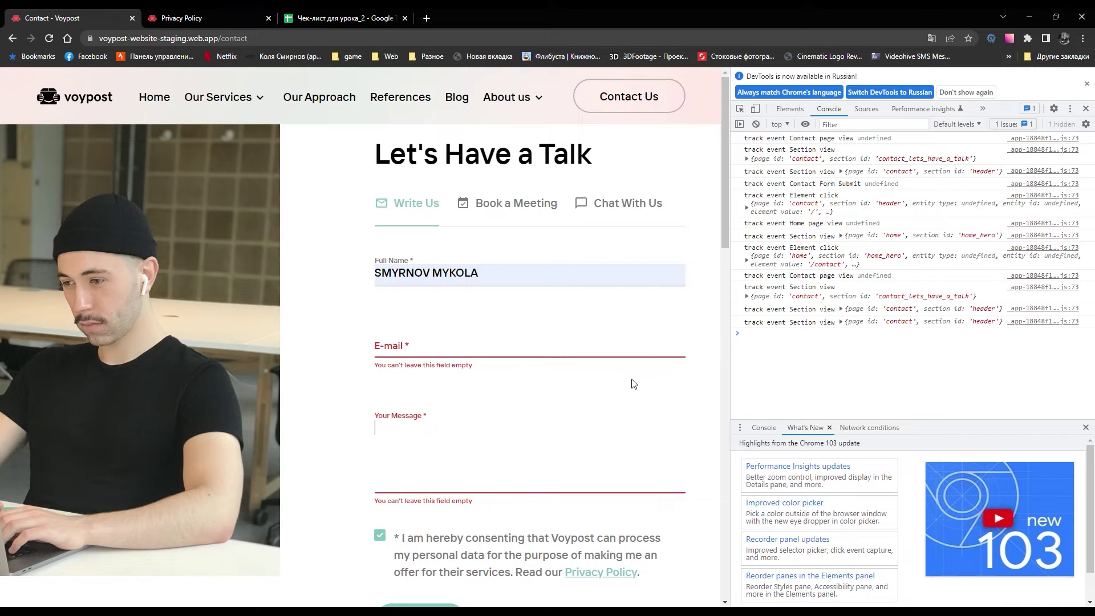
left_click(336, 18)
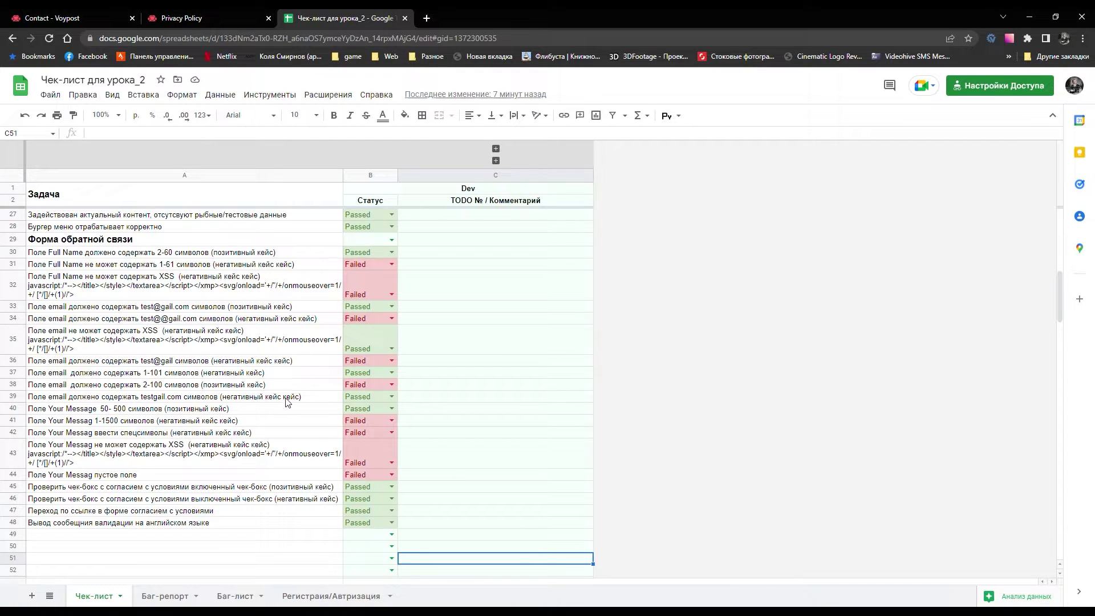
mouse_move(285, 399)
scroll(283, 402, "up", 10)
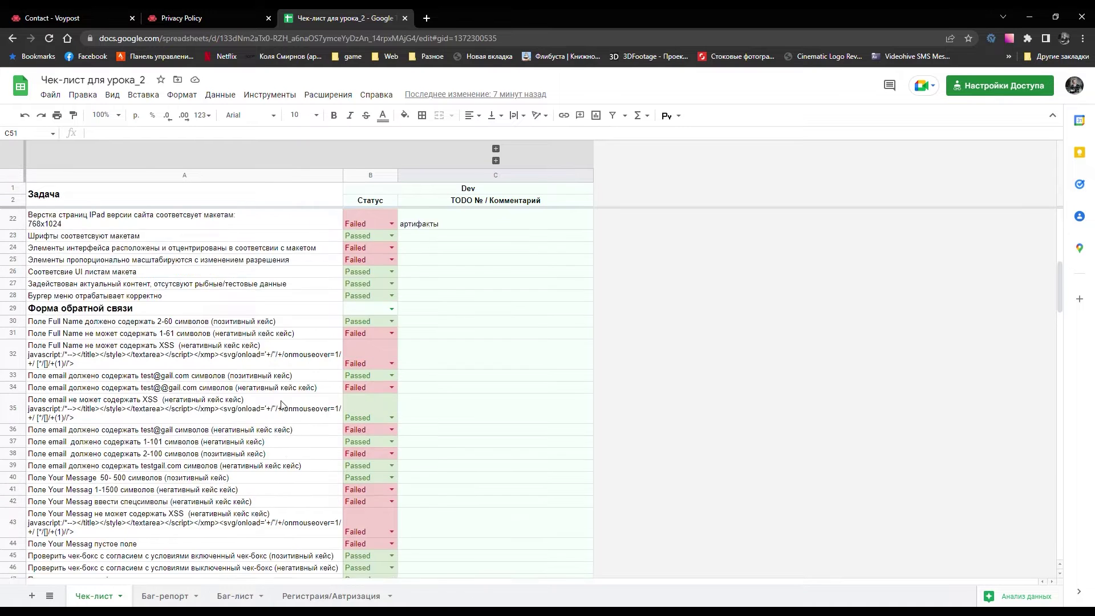
scroll(279, 403, "down", 5)
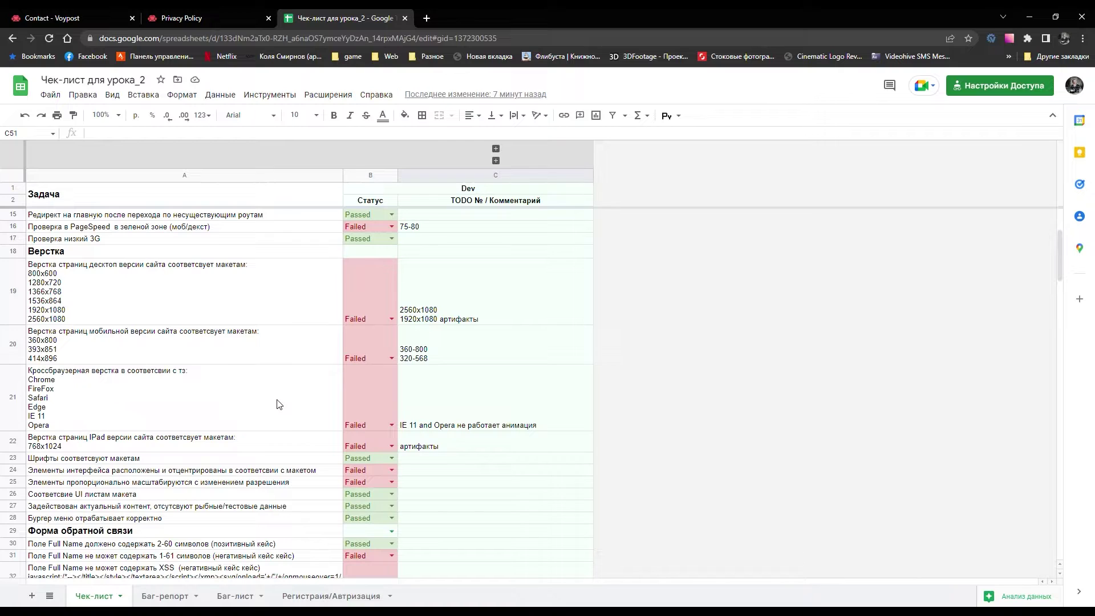
scroll(288, 367, "down", 3)
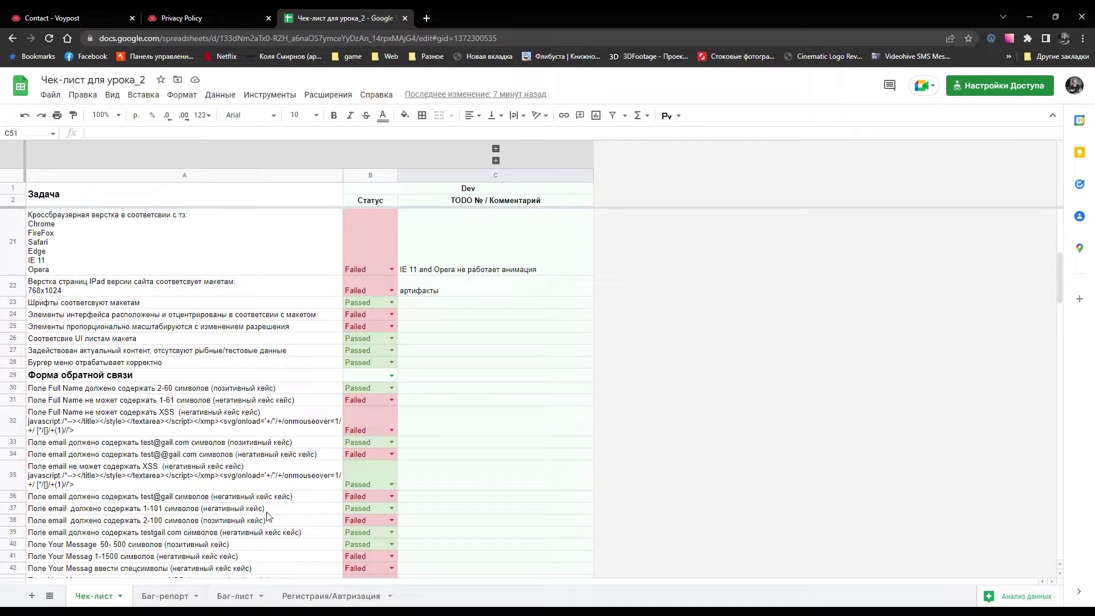
left_click(242, 593)
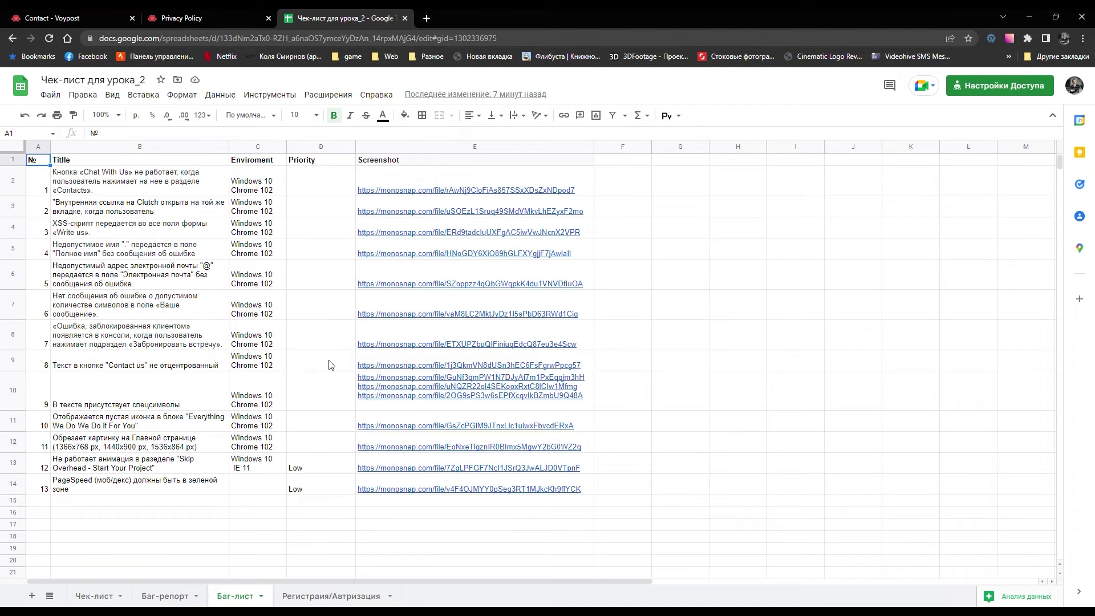
left_click(176, 596)
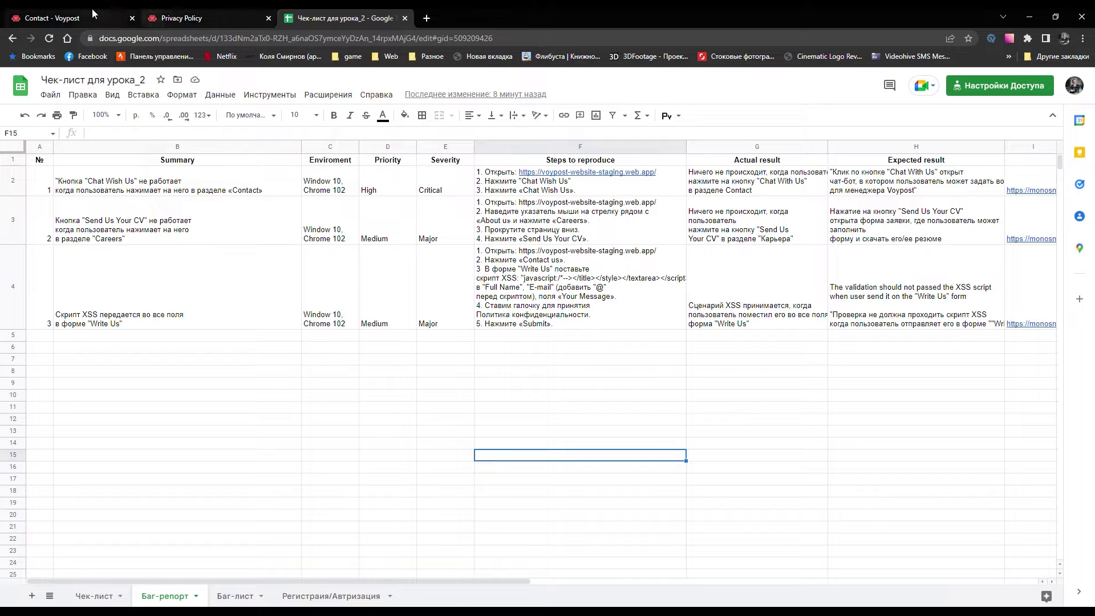
Take the Voypost site to its home page and close the Privacy Policy page and the developer tools
left_click(63, 17)
left_click(78, 97)
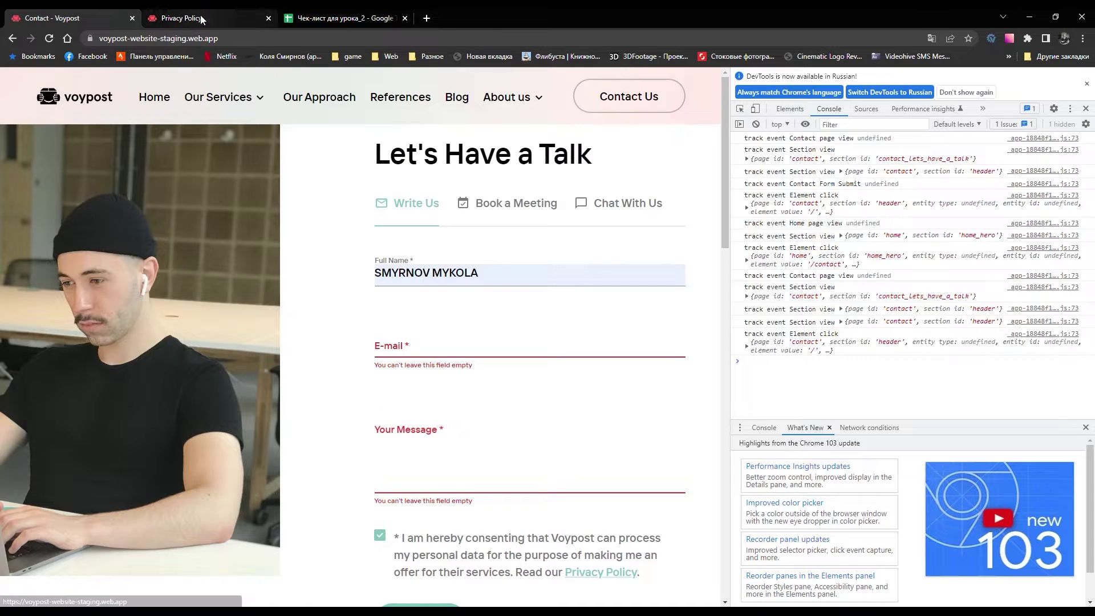
left_click(269, 17)
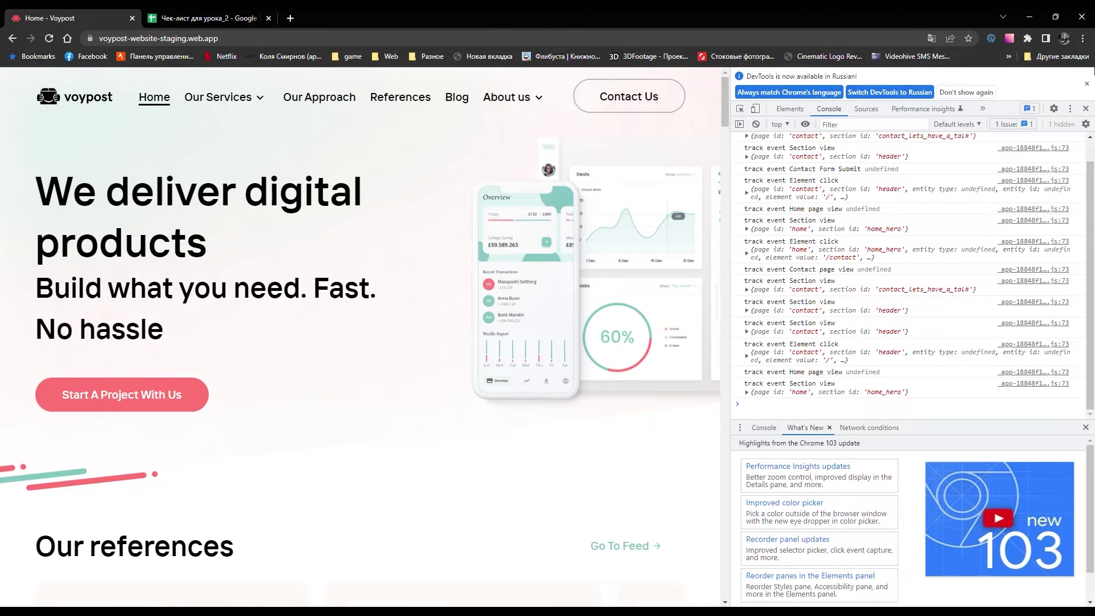
left_click(1086, 83)
key("F12")
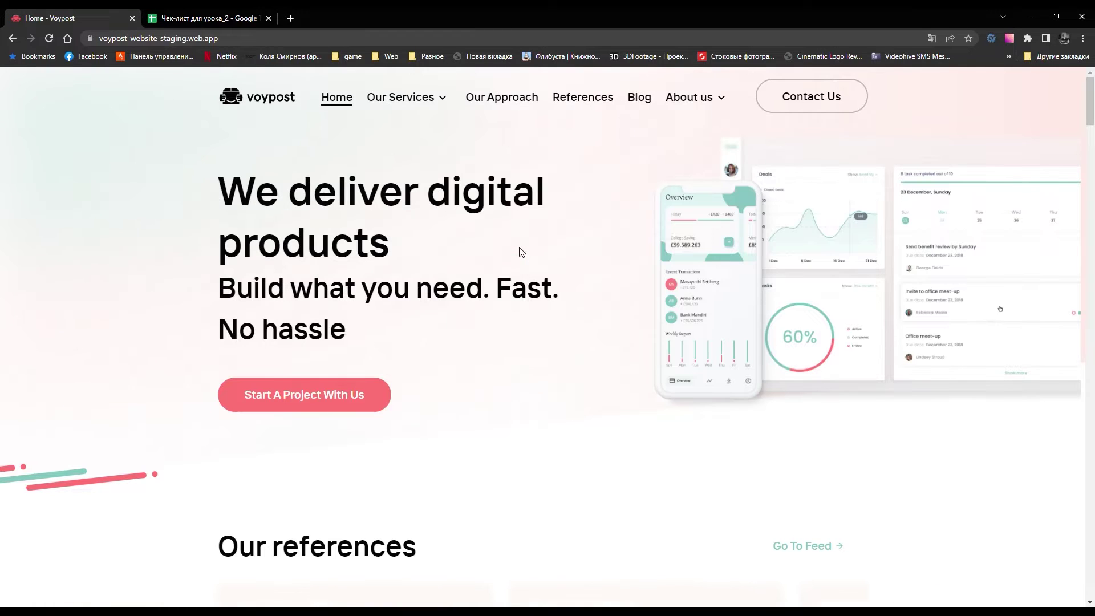
Compare the first bug report's summary with the site by trying Chat With Us on the Contact page
key("ctrl+Tab")
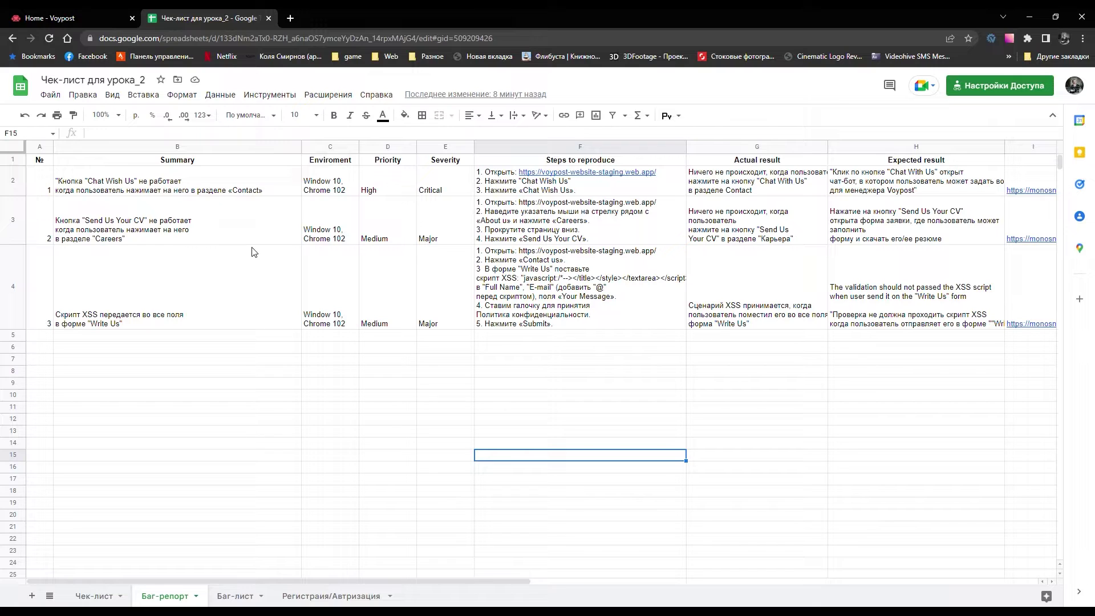
left_click(44, 179)
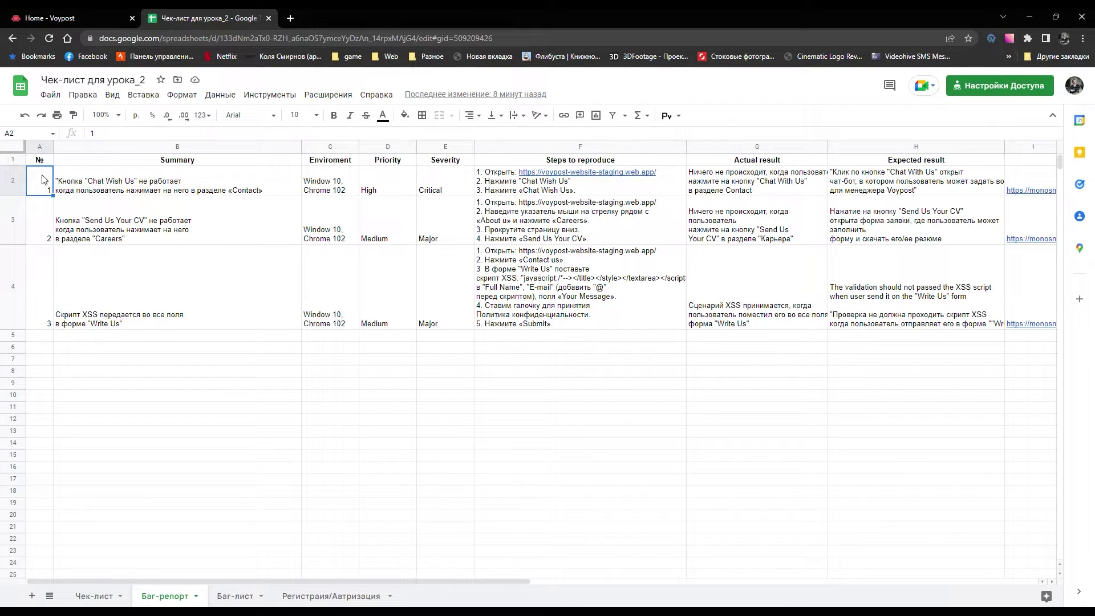
left_click(187, 188)
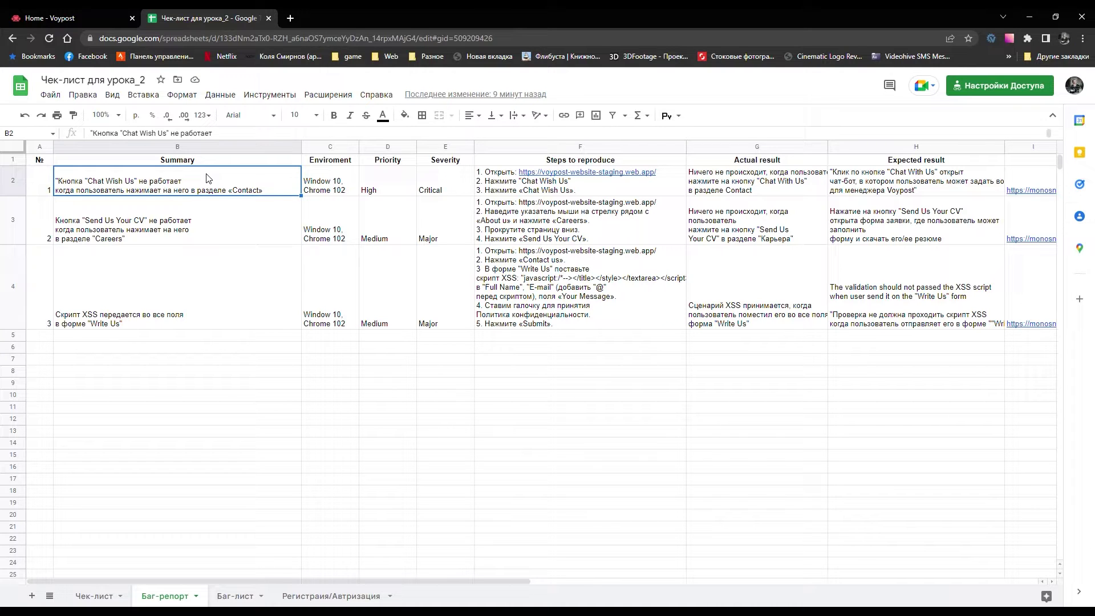
left_click(50, 18)
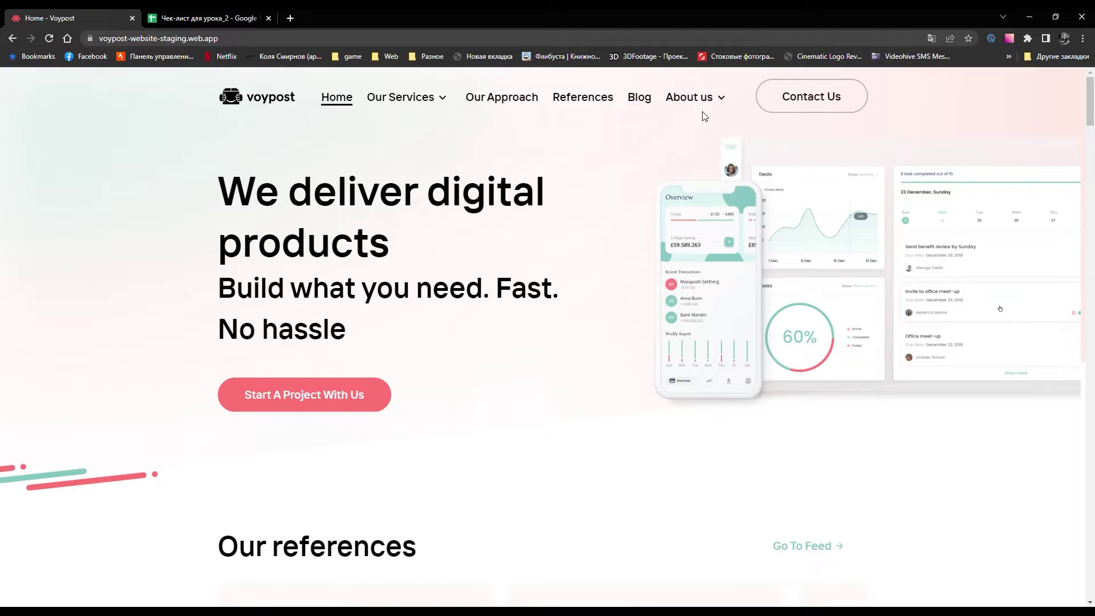
left_click(811, 106)
left_click(815, 205)
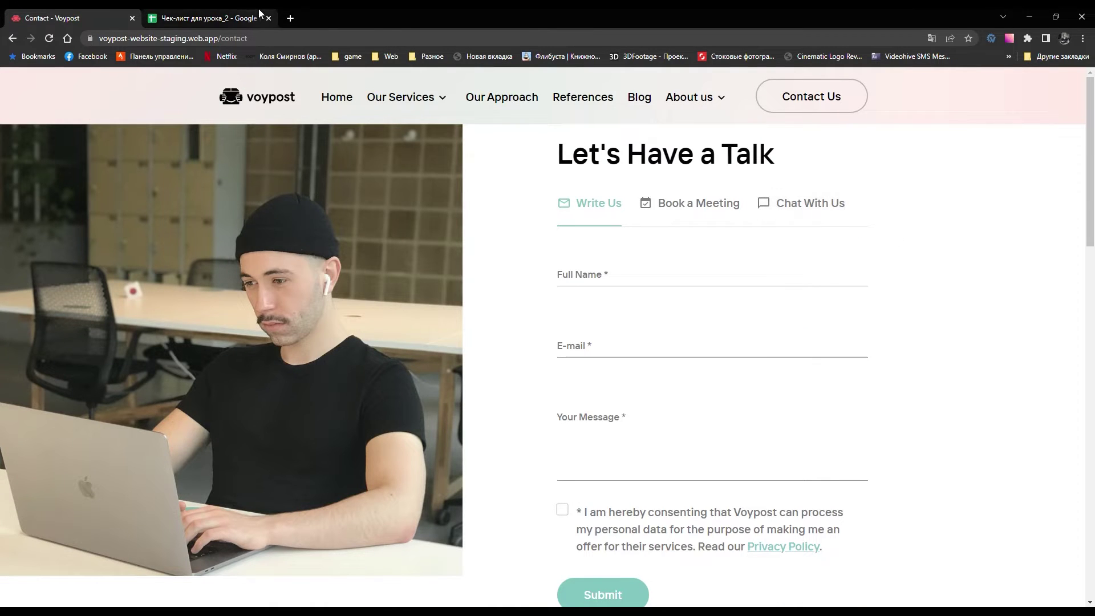
left_click(211, 18)
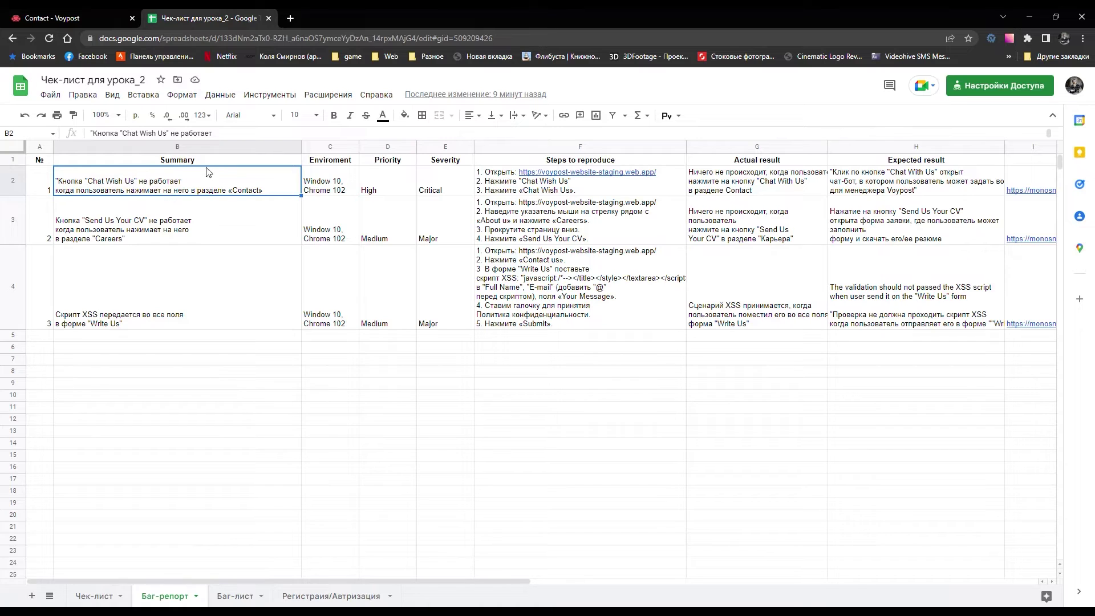
left_click(118, 12)
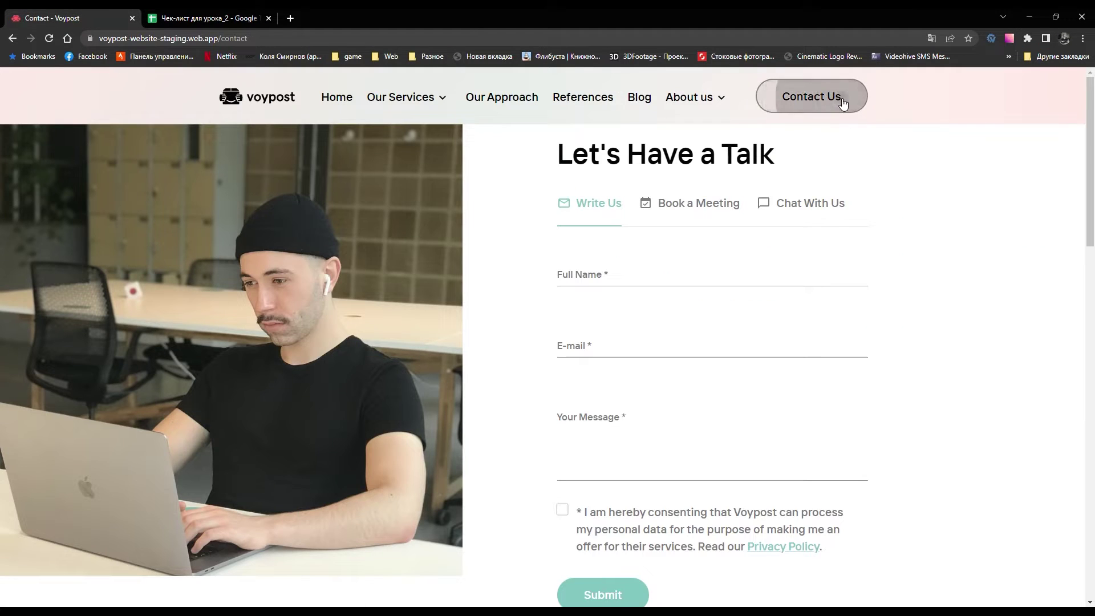
left_click(811, 211)
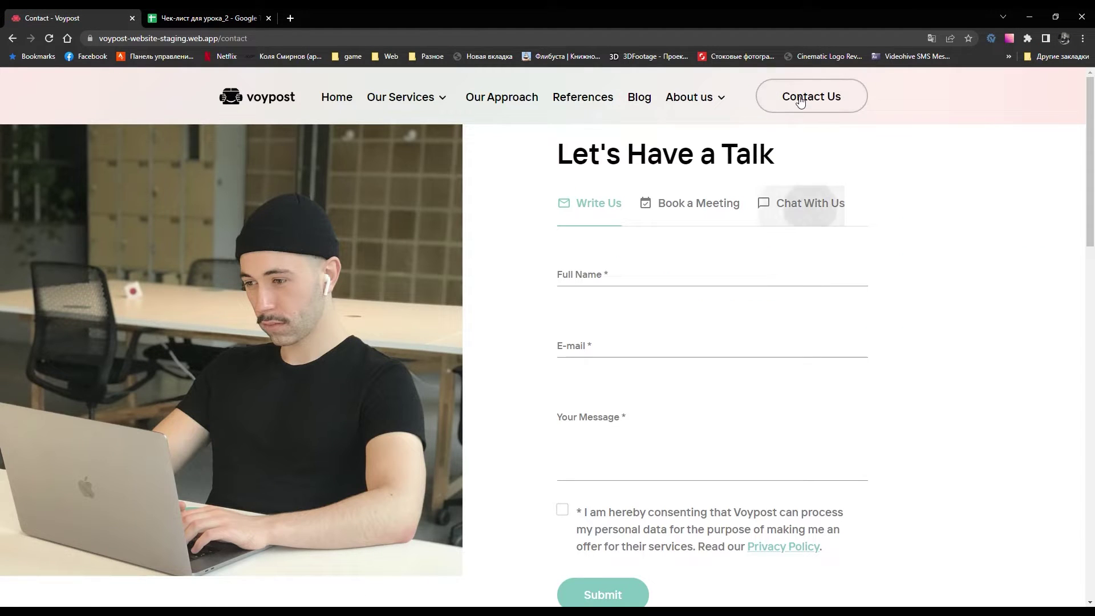
left_click(263, 18)
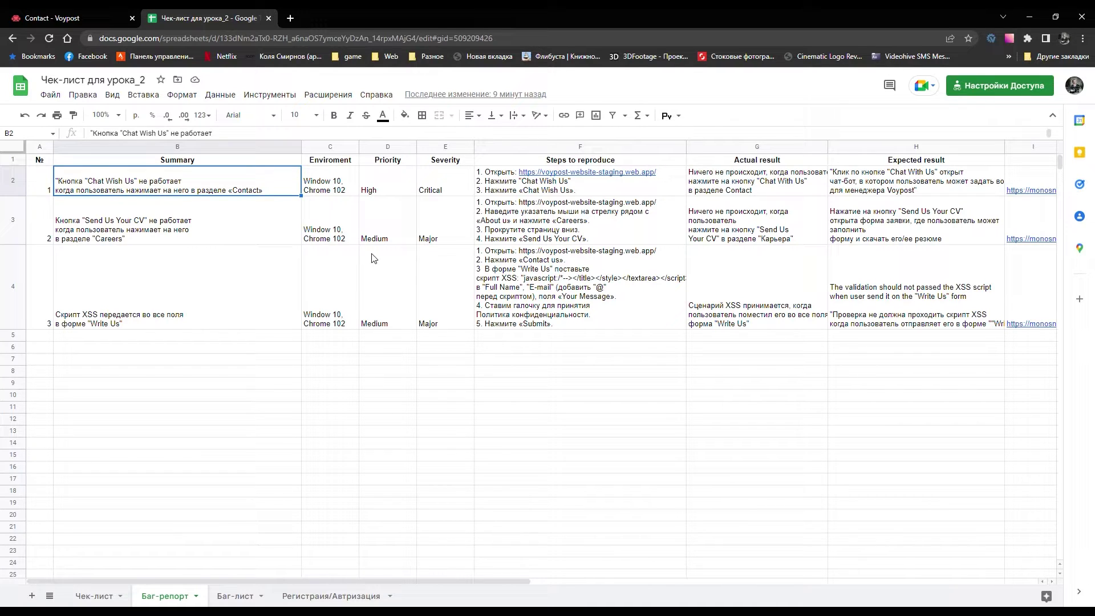
Look up the installed Chrome version and set the browser in the first bug report's environment to Chrome 103
left_click(1083, 38)
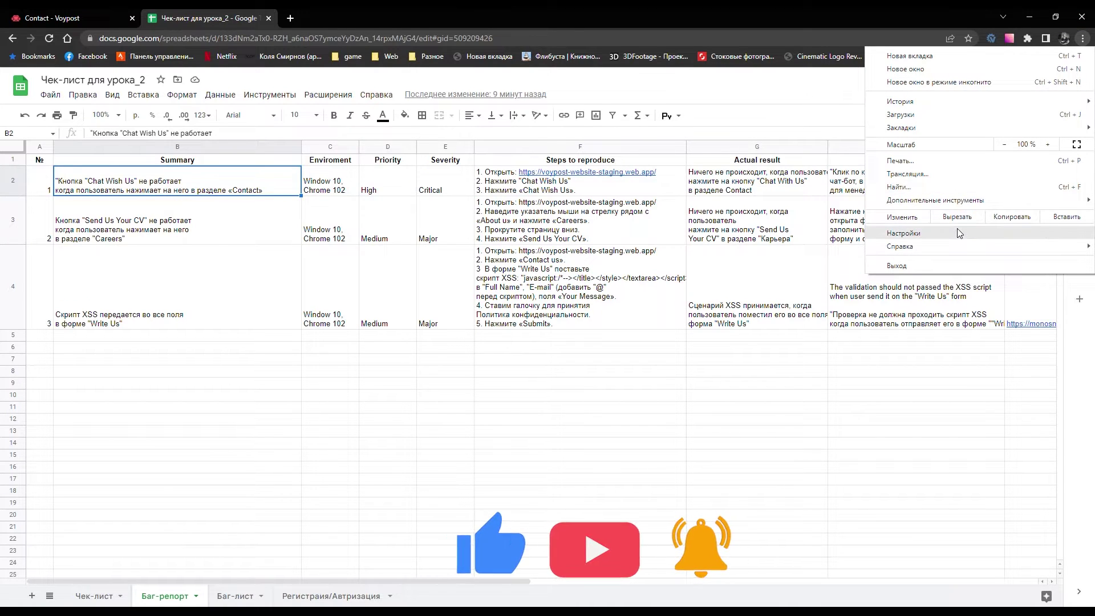
mouse_move(913, 246)
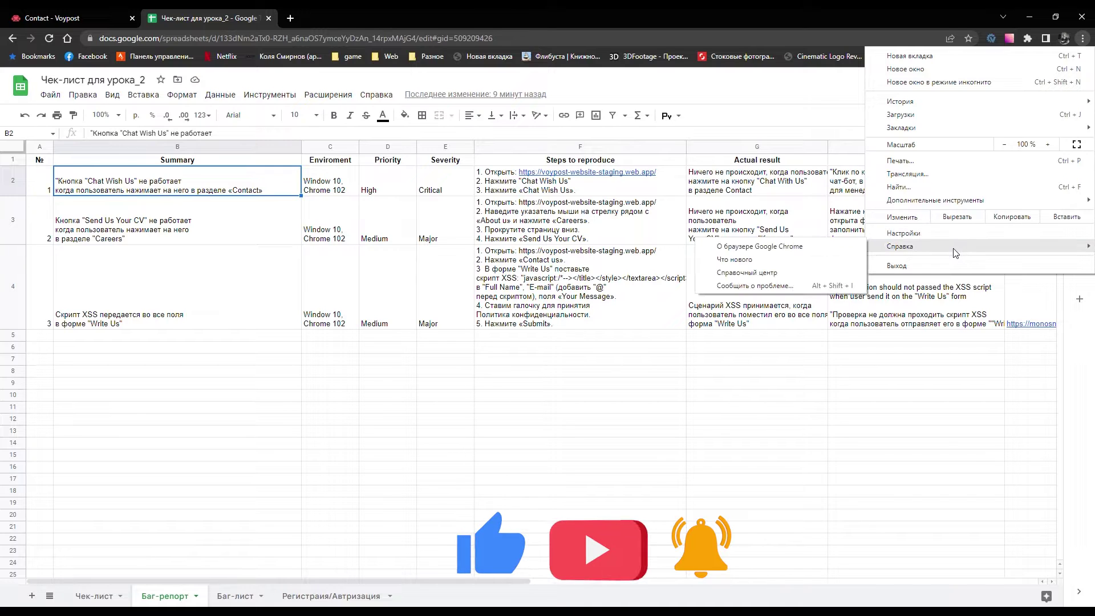
left_click(750, 247)
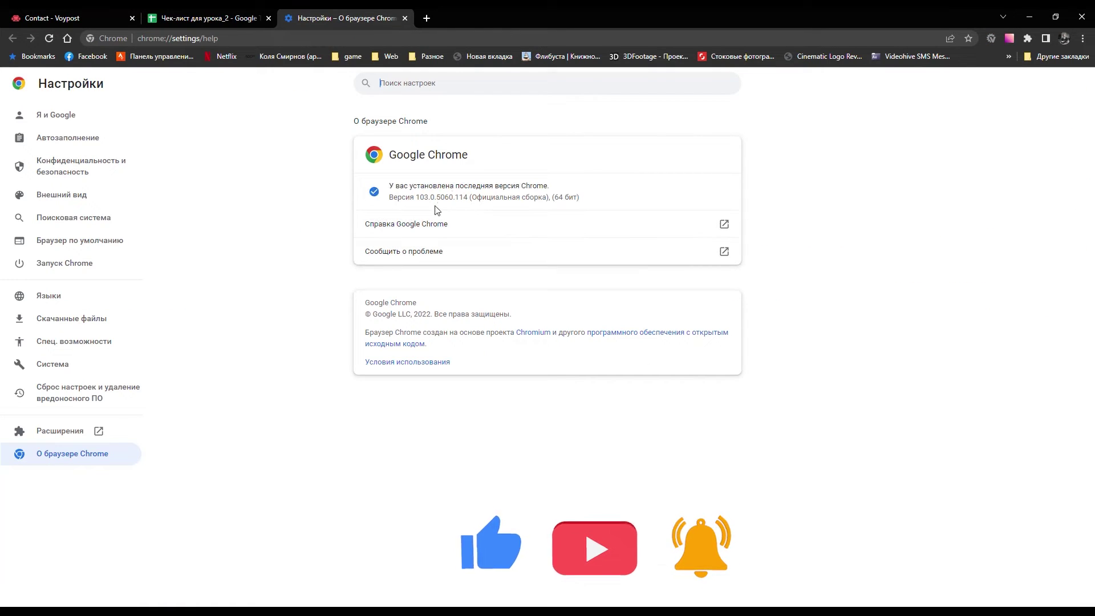
left_click(254, 13)
double_click(349, 189)
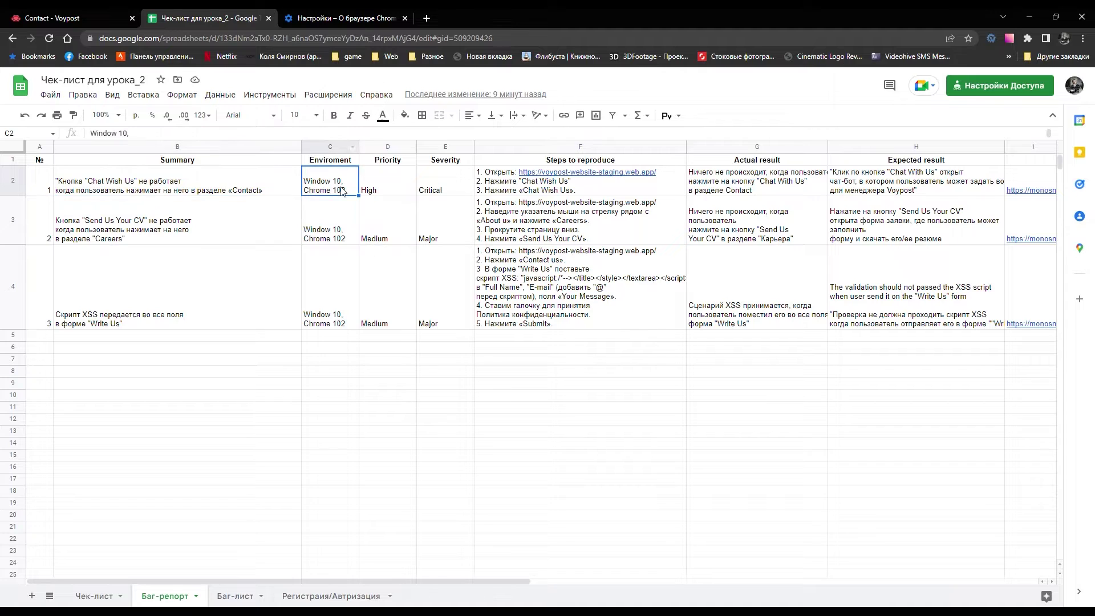
key("BackSpace")
type("3")
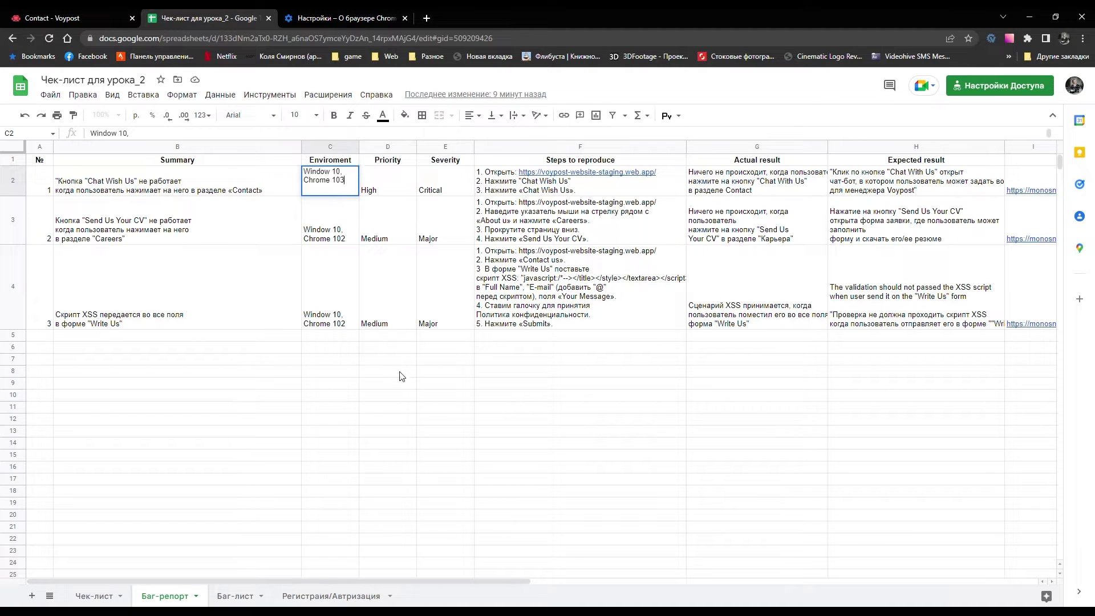
left_click(402, 374)
Check the first bug report's priority and follow its reproduction steps from the Voypost home page to Contact Us
left_click(387, 192)
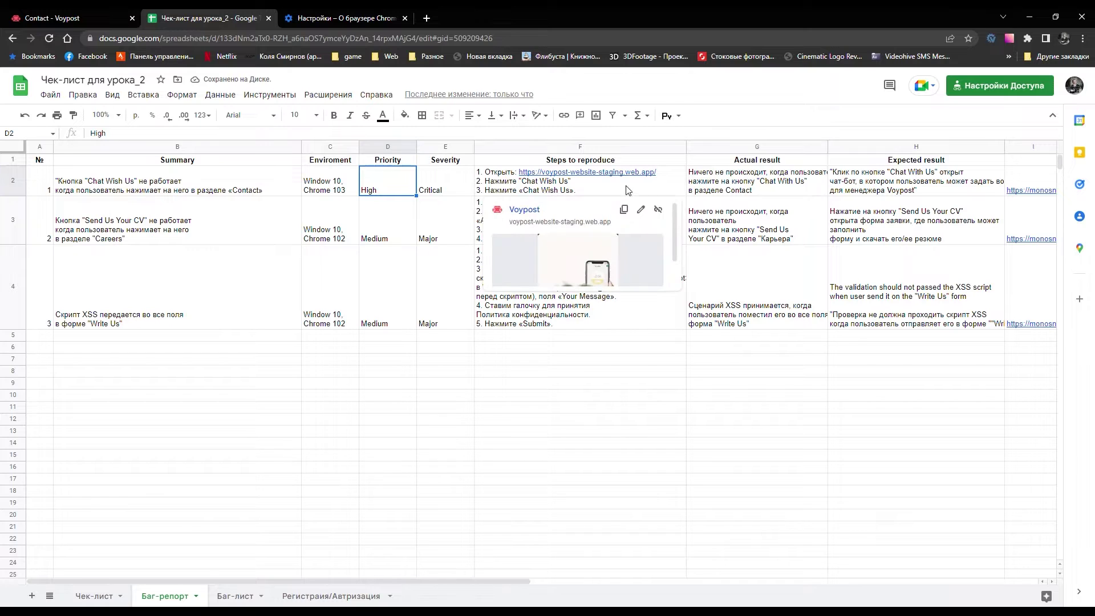
left_click(618, 398)
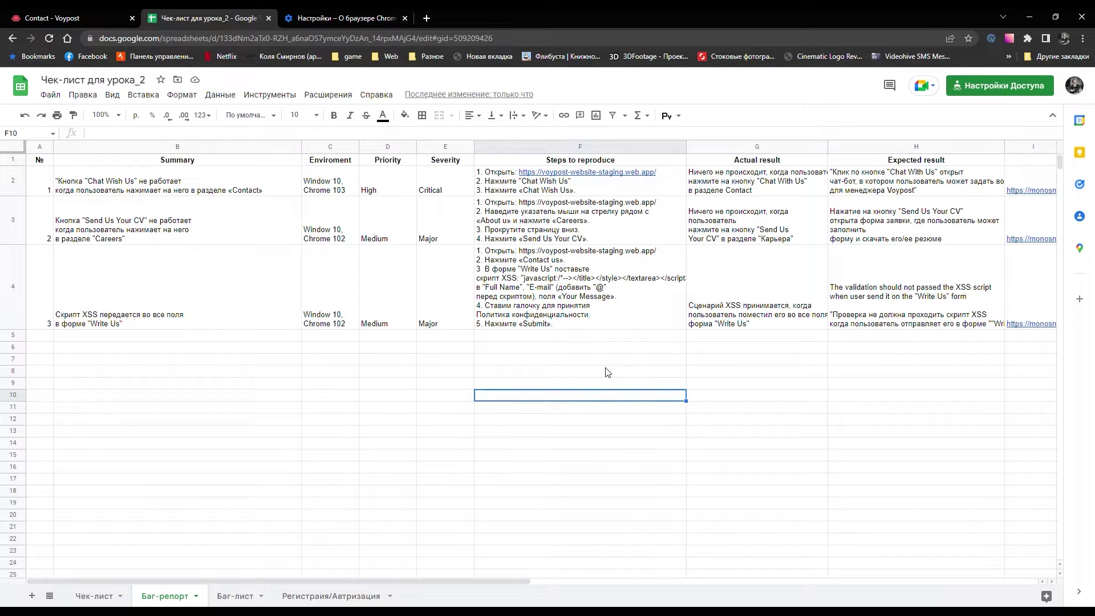
left_click(57, 18)
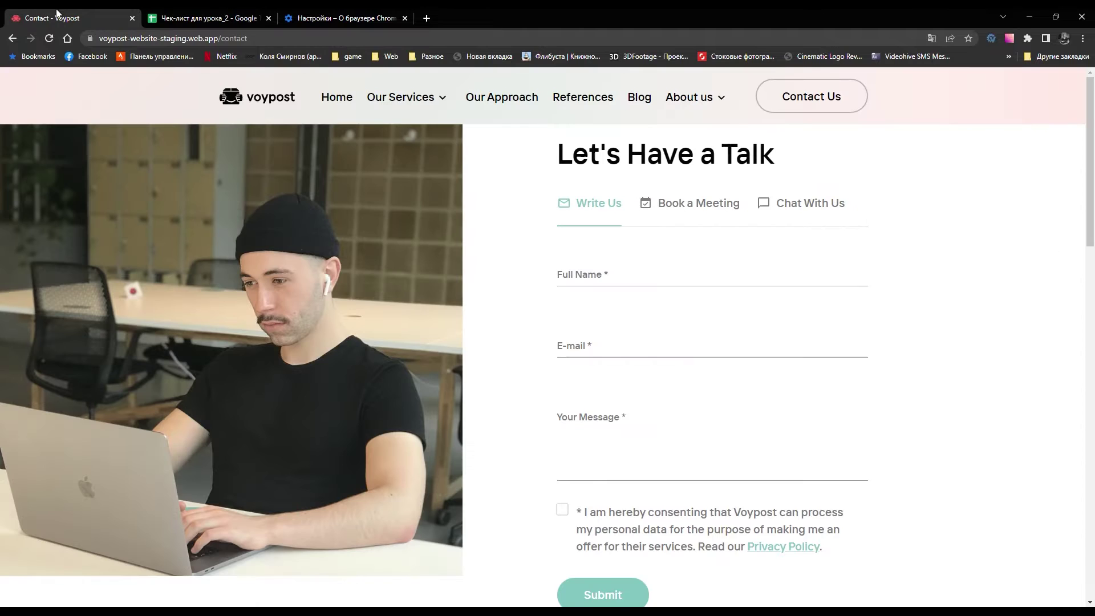
left_click(280, 96)
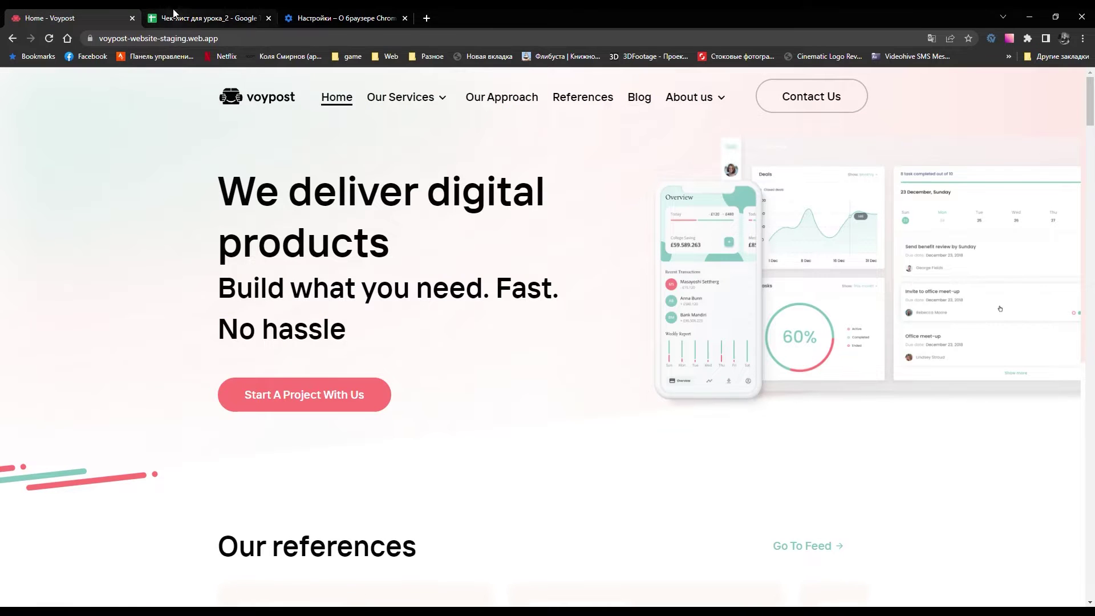
left_click(202, 18)
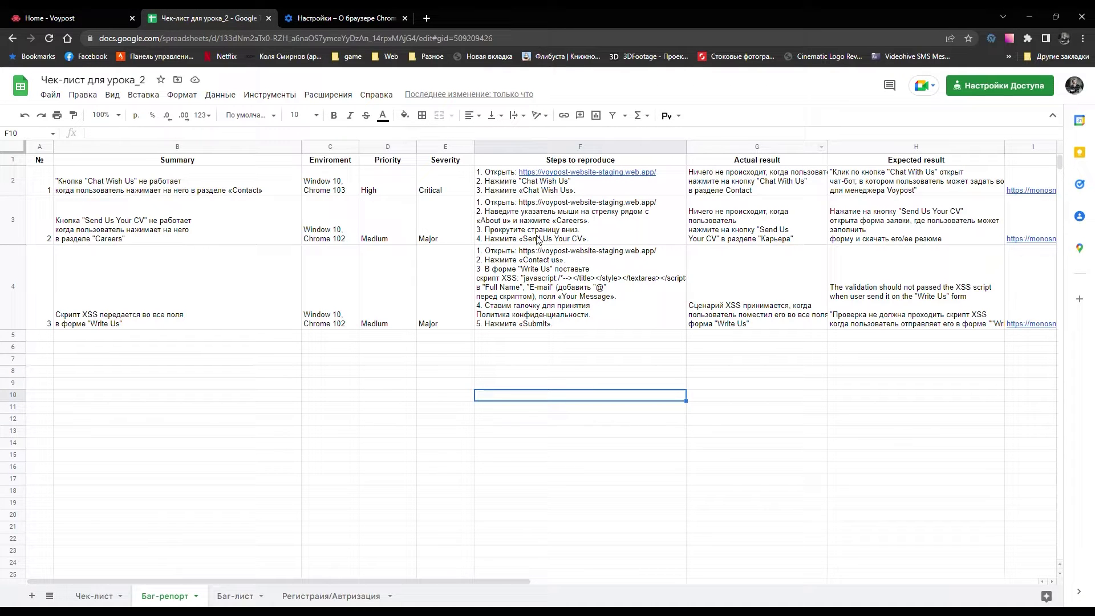
mouse_move(528, 187)
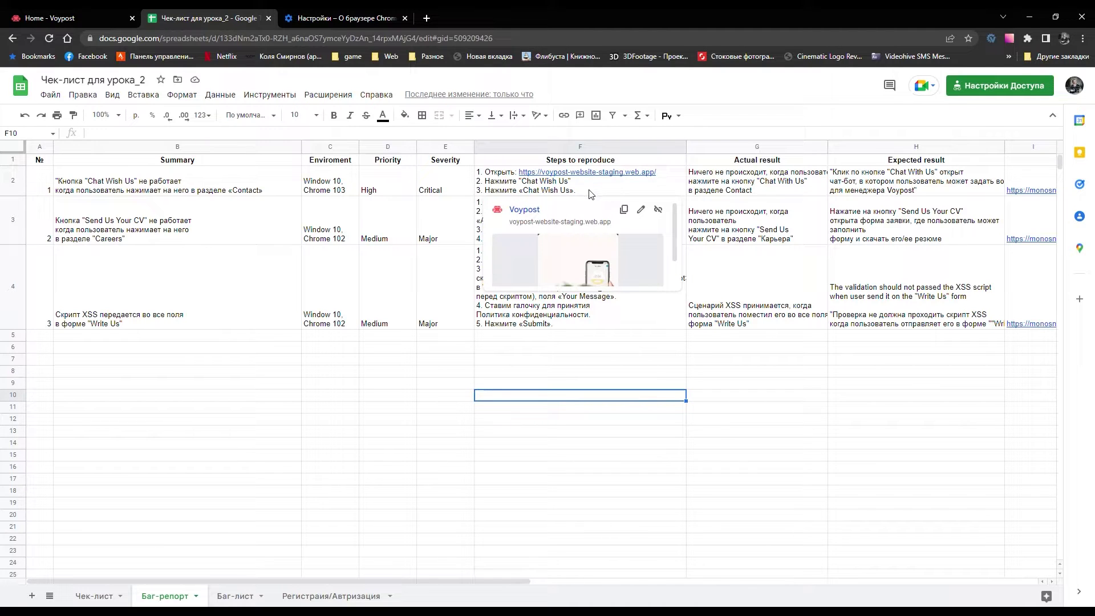
left_click(75, 18)
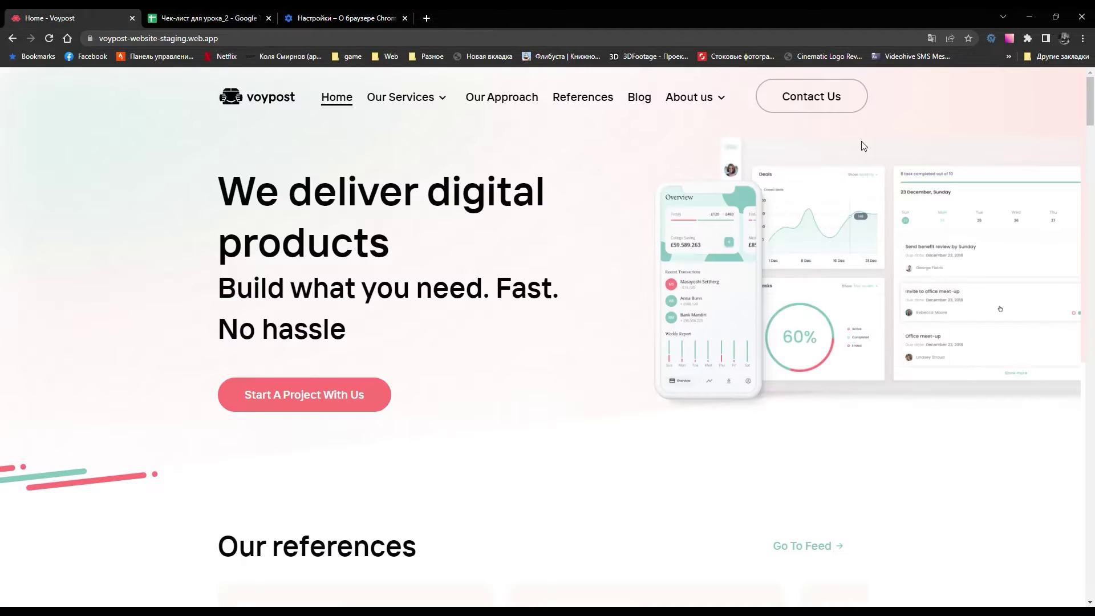
left_click(826, 103)
left_click(205, 18)
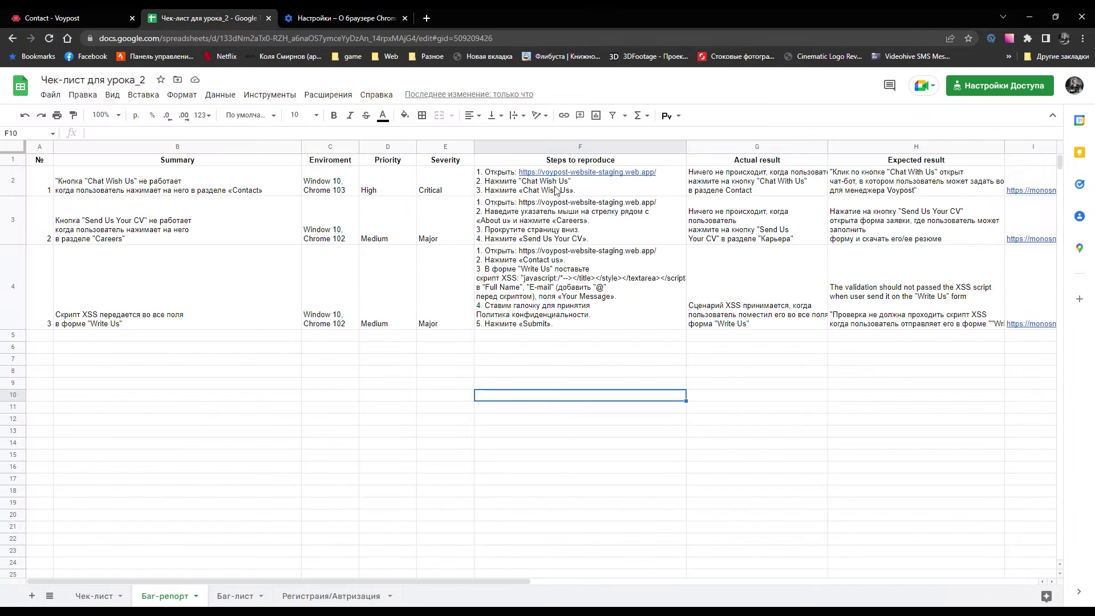
Correct the second reproduction step of the first bug report to «Нажмите "Contact Us"» and check it against the Contact page
left_click(562, 184)
key("Return")
left_click(553, 181)
key("ctrl+shift+Tab")
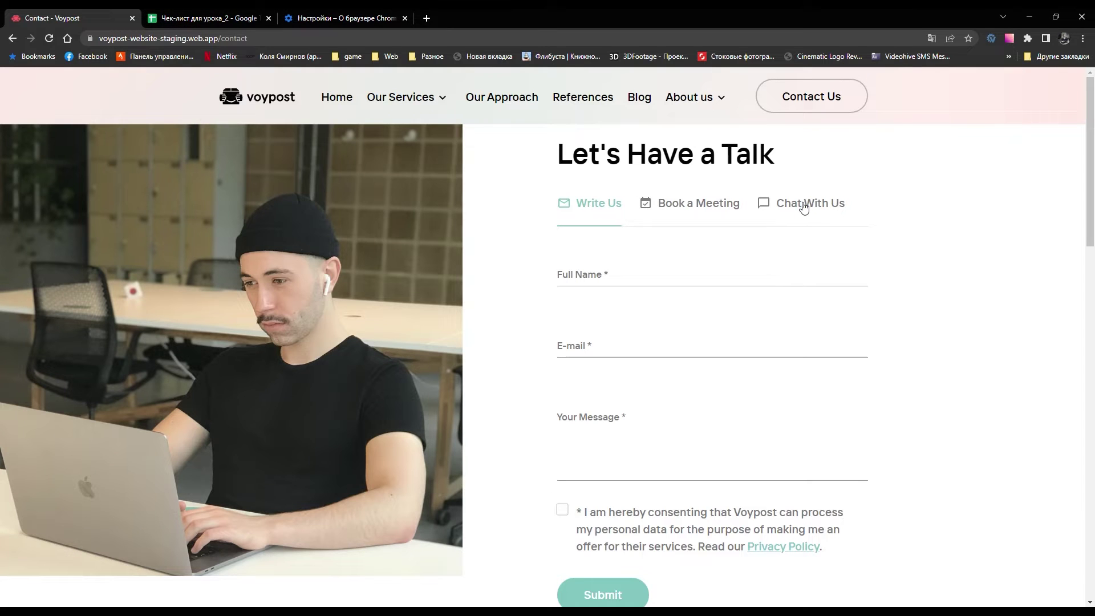
left_click(235, 15)
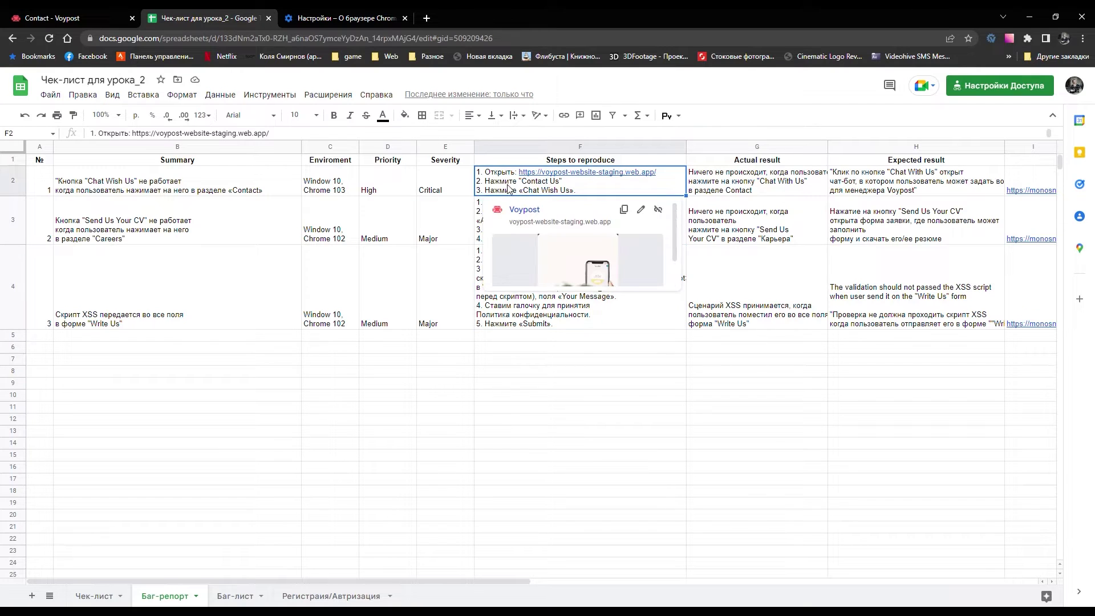
left_click(688, 349)
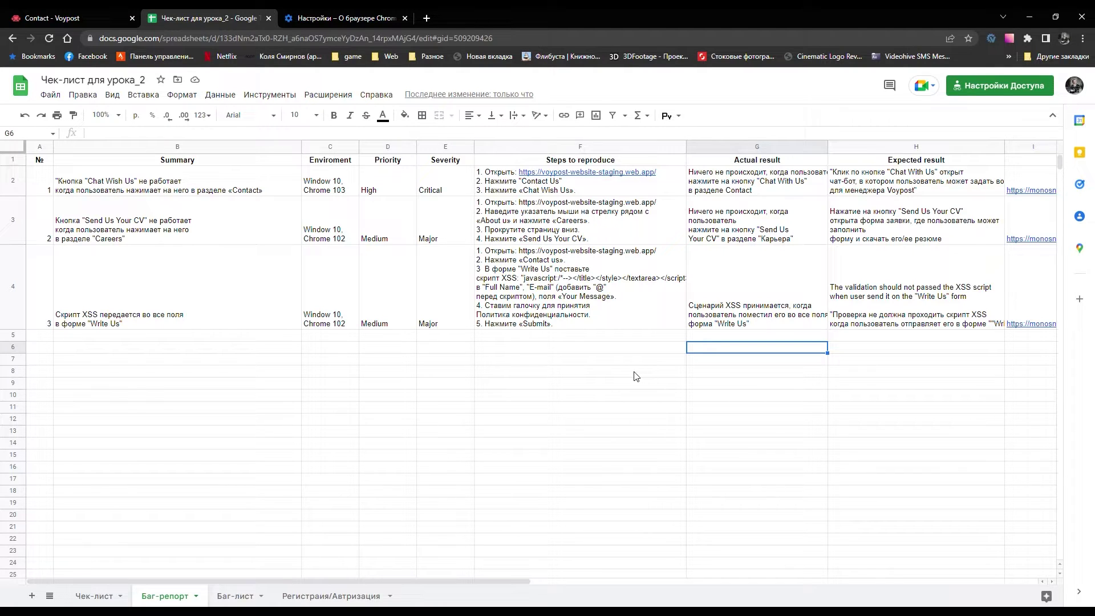
Open the developer console on the Contact page and try Chat With Us repeatedly to check for errors
left_click_drag(485, 581, 653, 579)
left_click(535, 454)
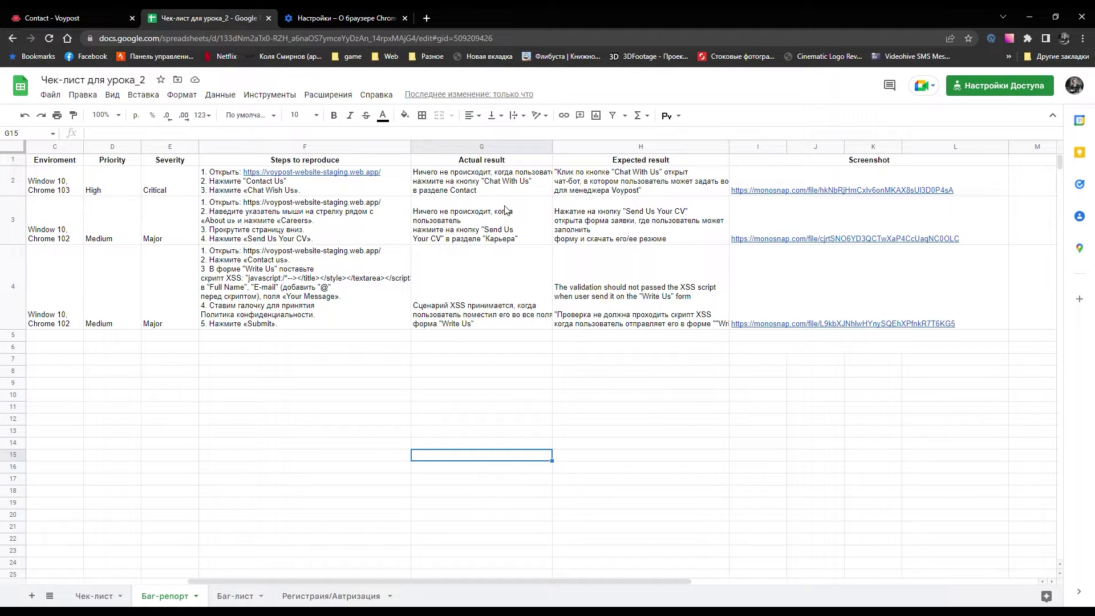
left_click(57, 17)
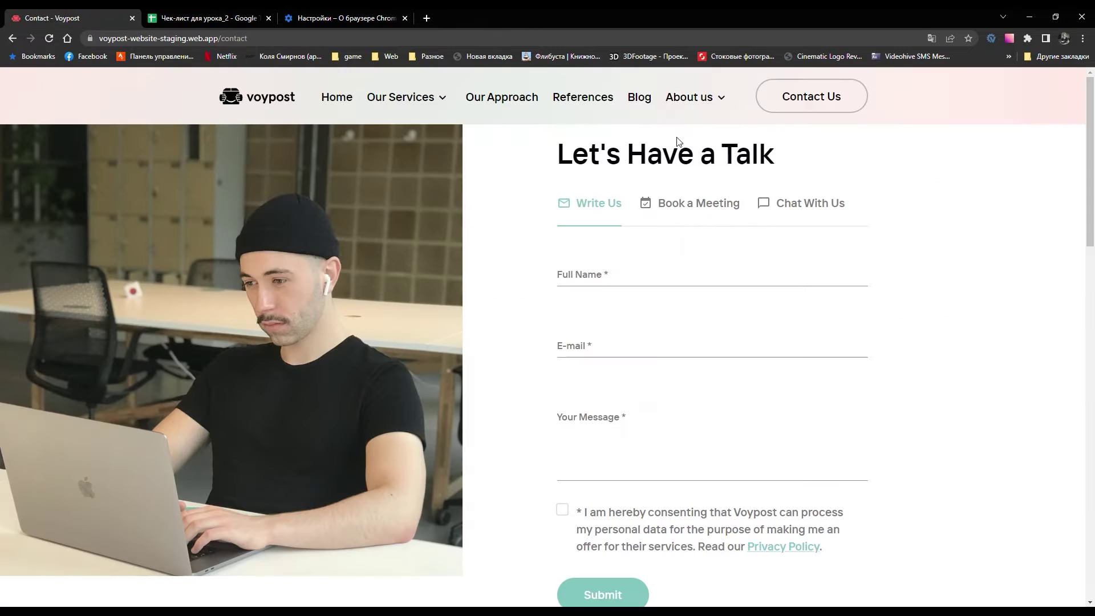
right_click(974, 233)
left_click(930, 431)
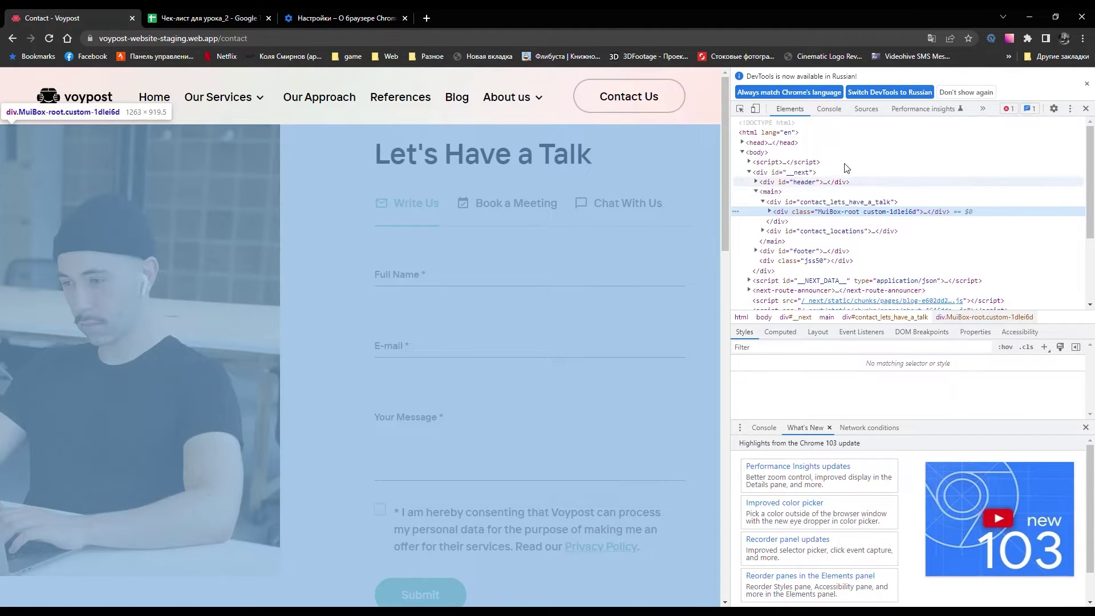
left_click(829, 109)
left_click(620, 212)
left_click(621, 213)
left_click(621, 214)
left_click(621, 214)
left_click(621, 213)
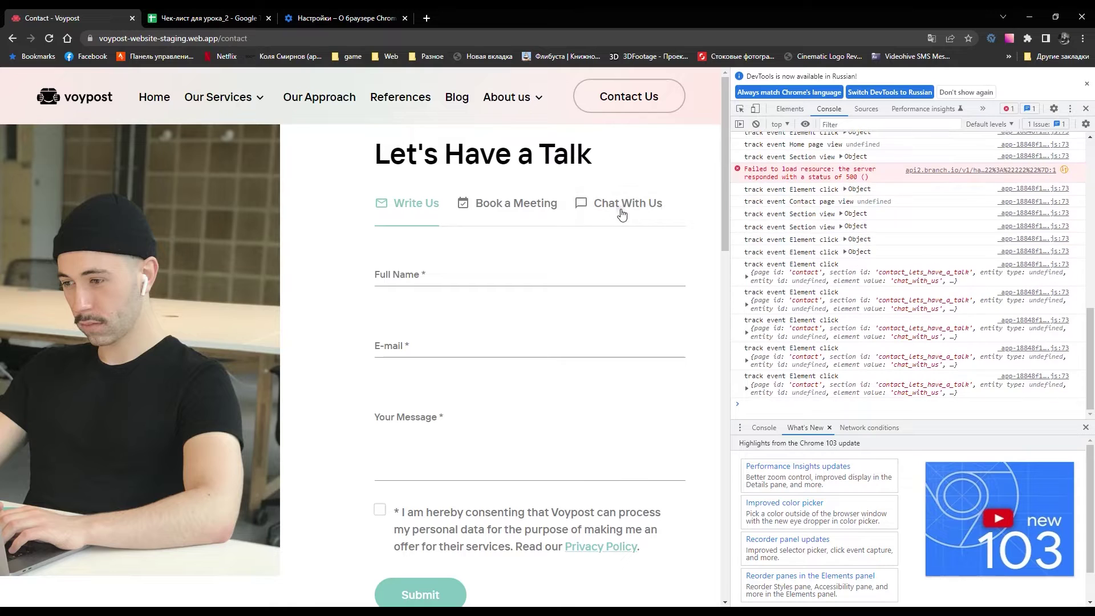
left_click(622, 214)
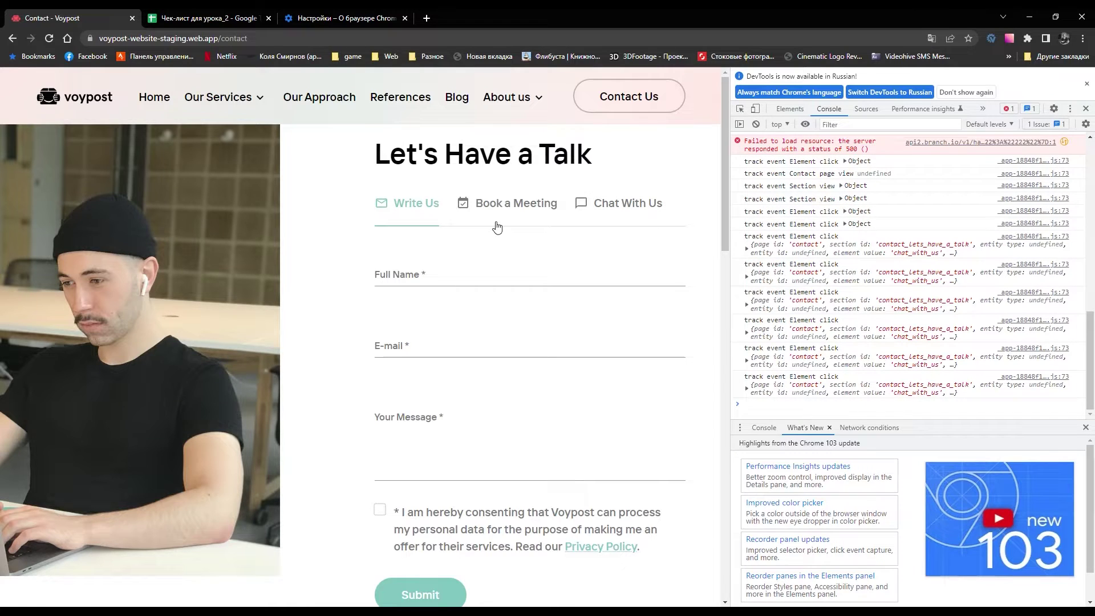
Reload the Contact page and retest Chat With Us, examining the console entries it logs
key("F5")
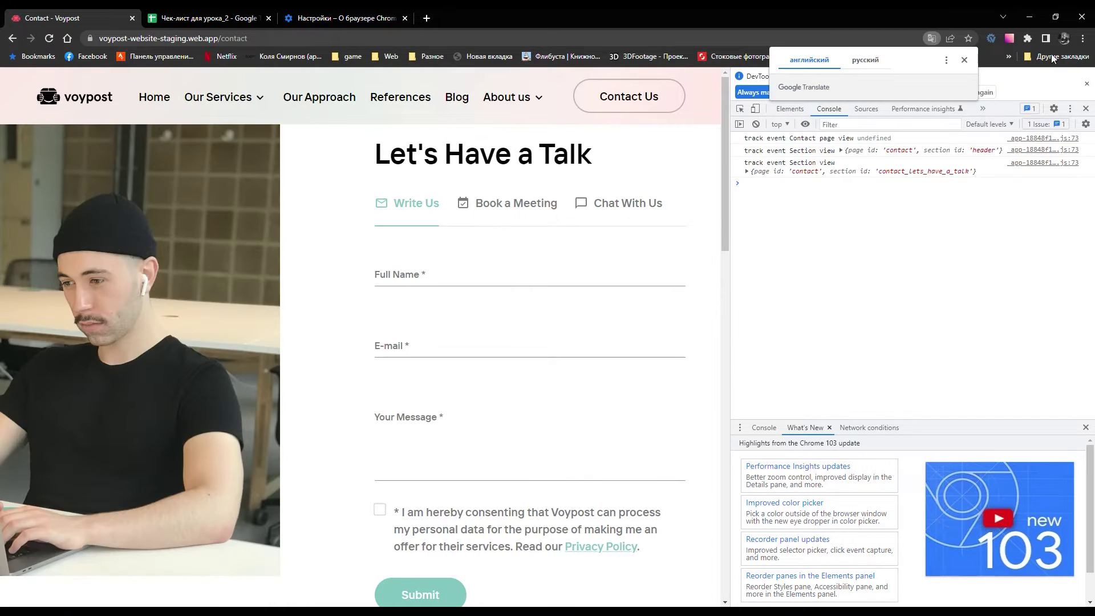
left_click(964, 59)
left_click(621, 210)
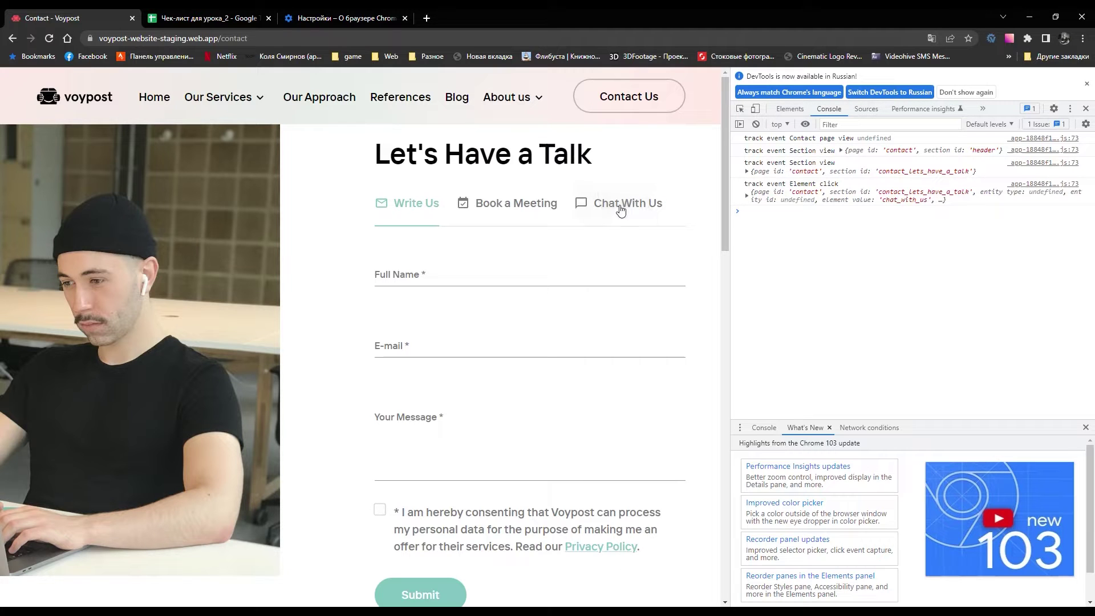
left_click(621, 209)
left_click(624, 208)
left_click(624, 208)
left_click(626, 209)
left_click(626, 209)
left_click(626, 210)
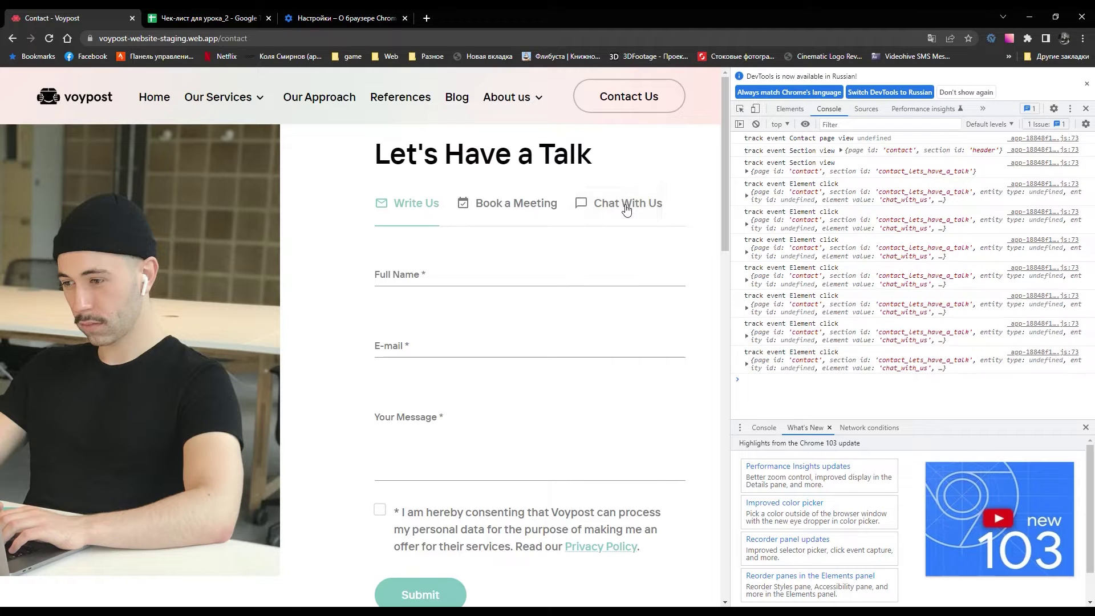
left_click(627, 210)
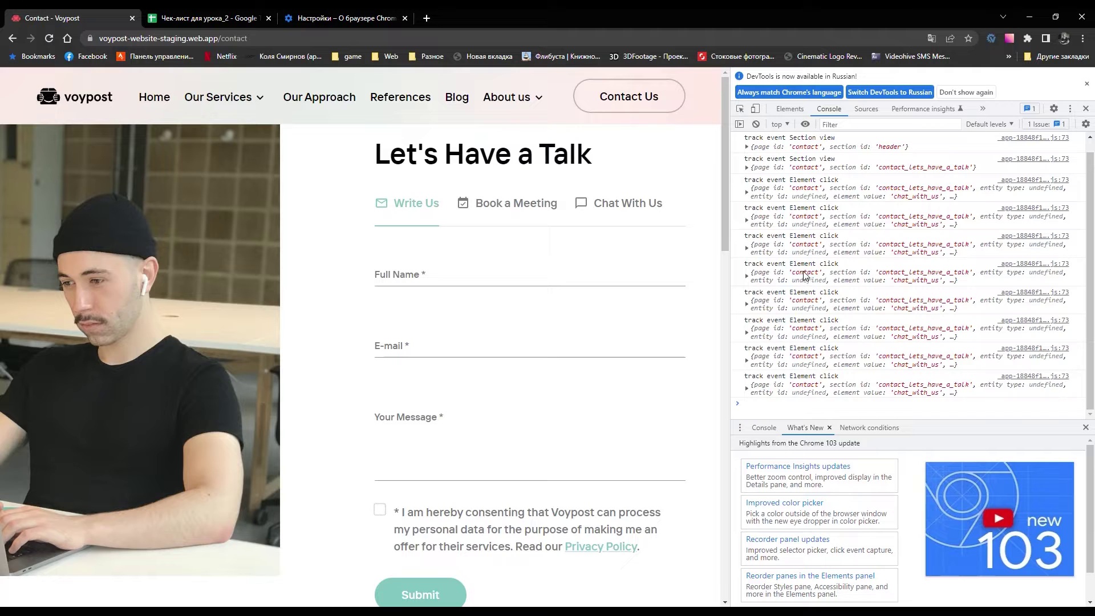
left_click(631, 208)
left_click(632, 209)
left_click(634, 210)
left_click(630, 208)
scroll(631, 207, "down", 3)
scroll(621, 211, "up", 3)
left_click(612, 212)
scroll(867, 313, "up", 10)
left_click(613, 206)
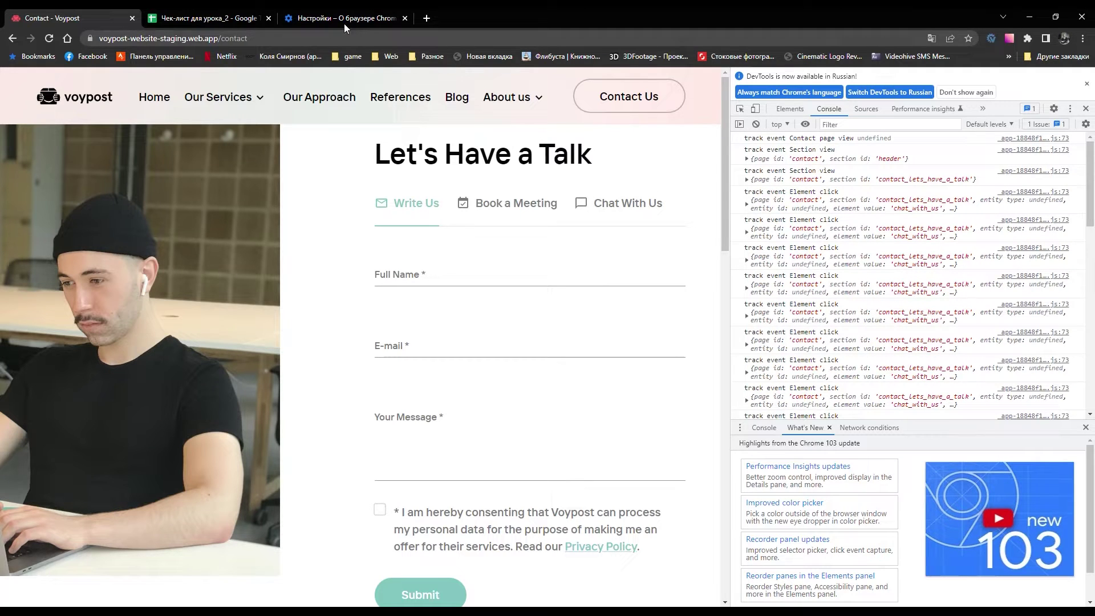
left_click(612, 201)
Submit the empty Write Us form and examine the validation message under Full Name
left_click(422, 593)
scroll(853, 276, "down", 2)
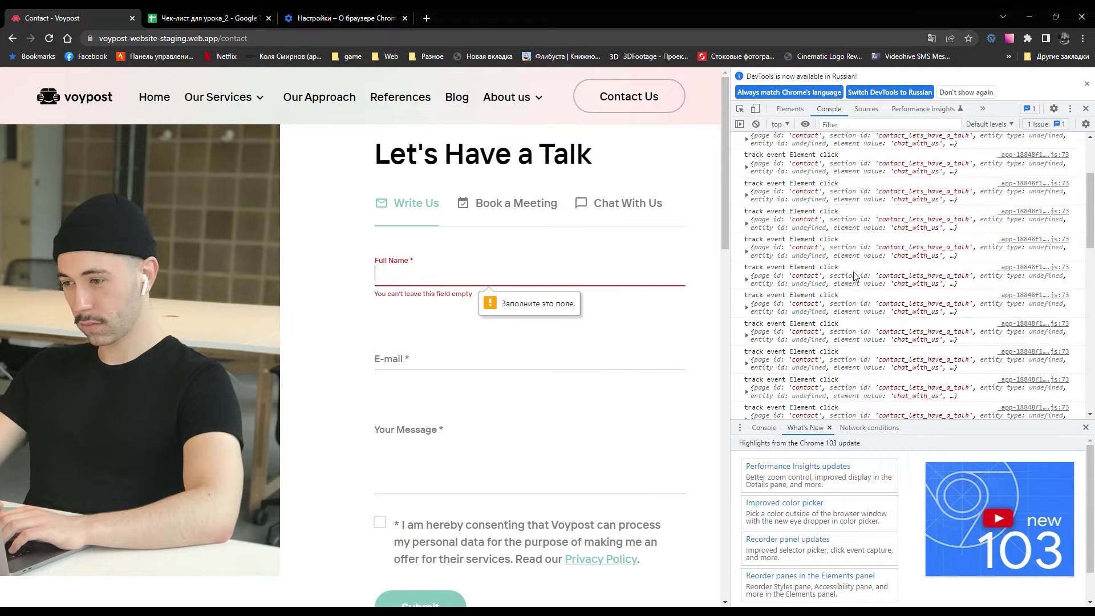
scroll(853, 275, "up", 2)
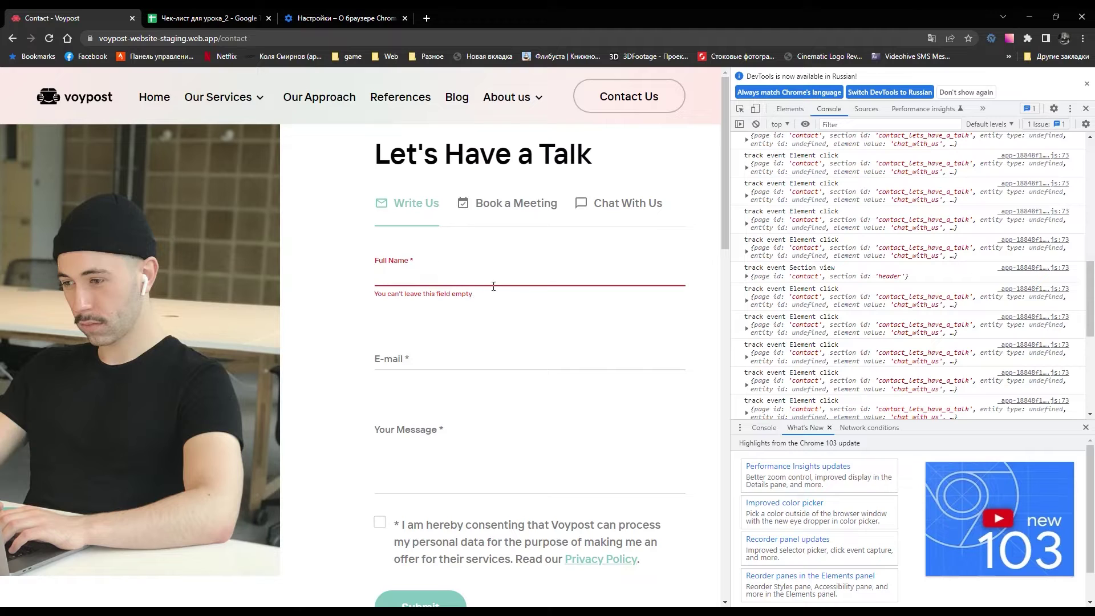
left_click_drag(490, 305, 374, 303)
left_click(354, 303)
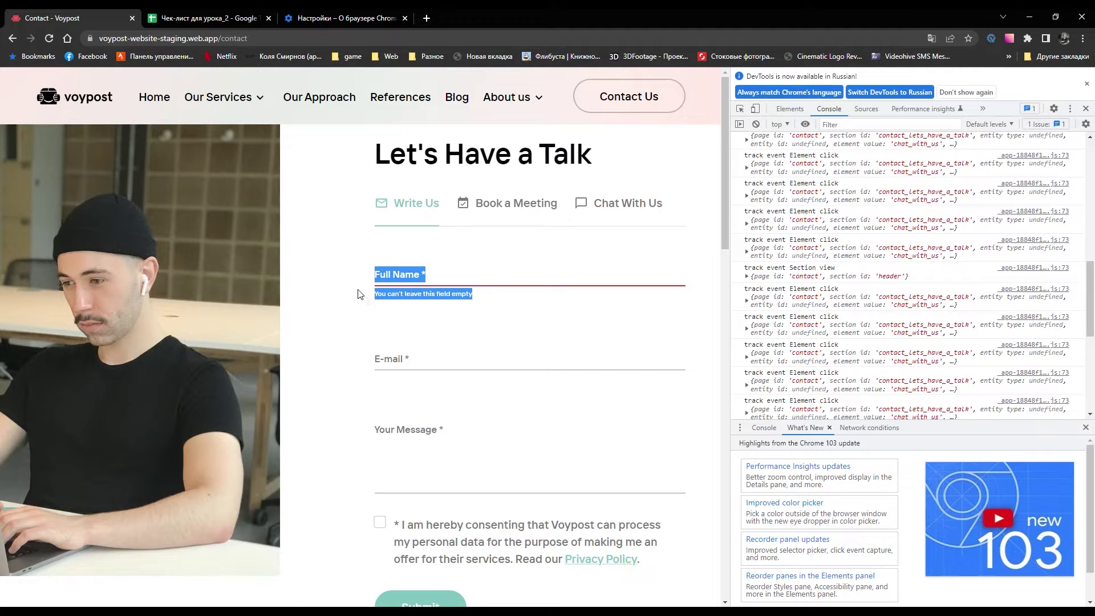
Close the Chrome settings page and compare the first bug report's expected result with Chat With Us on the Contact page
left_click(342, 18)
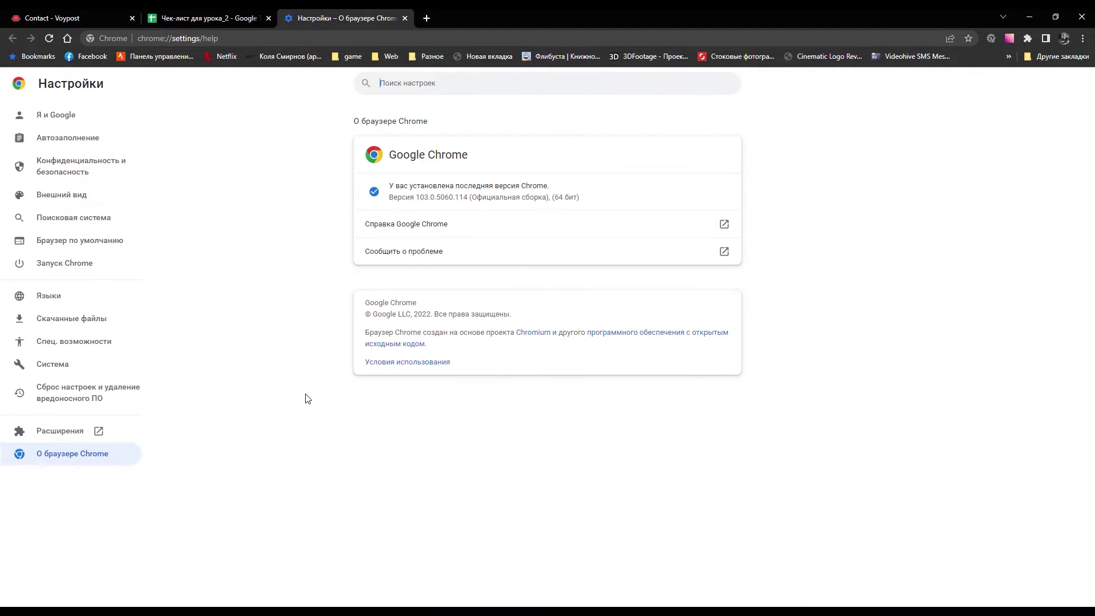
left_click(404, 18)
left_click(647, 191)
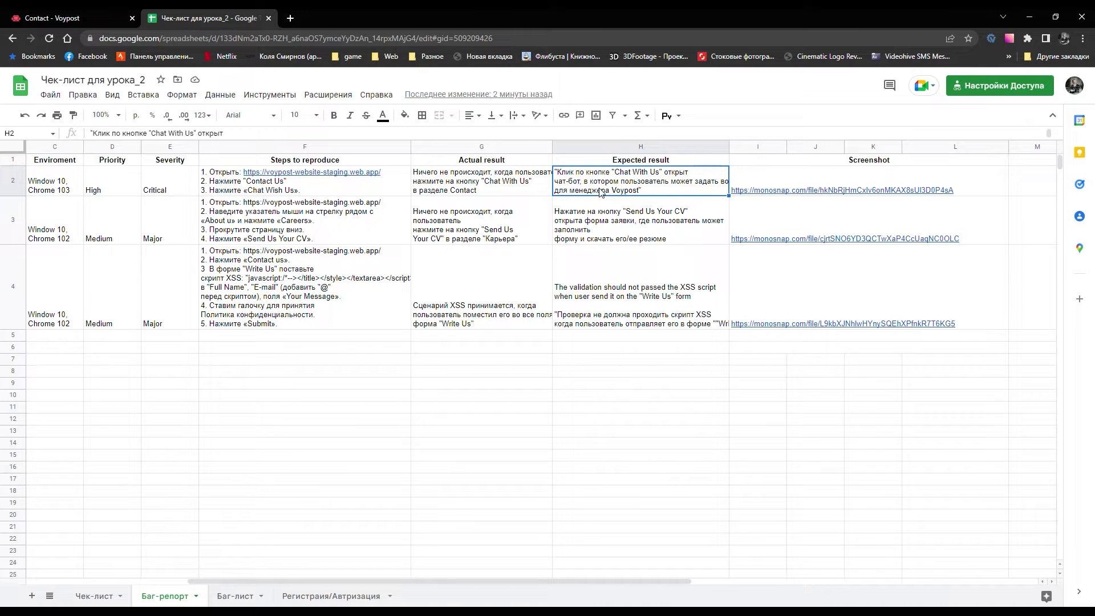
left_click(78, 13)
left_click(636, 206)
left_click(633, 204)
scroll(593, 325, "down", 3)
scroll(594, 325, "up", 3)
left_click(619, 197)
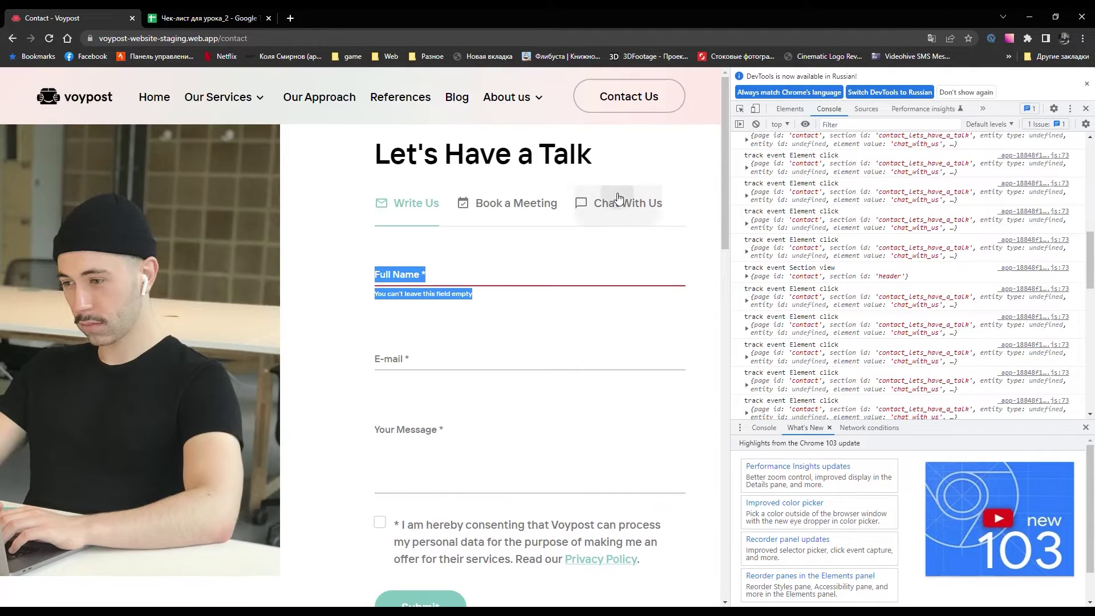
key("ctrl+Tab")
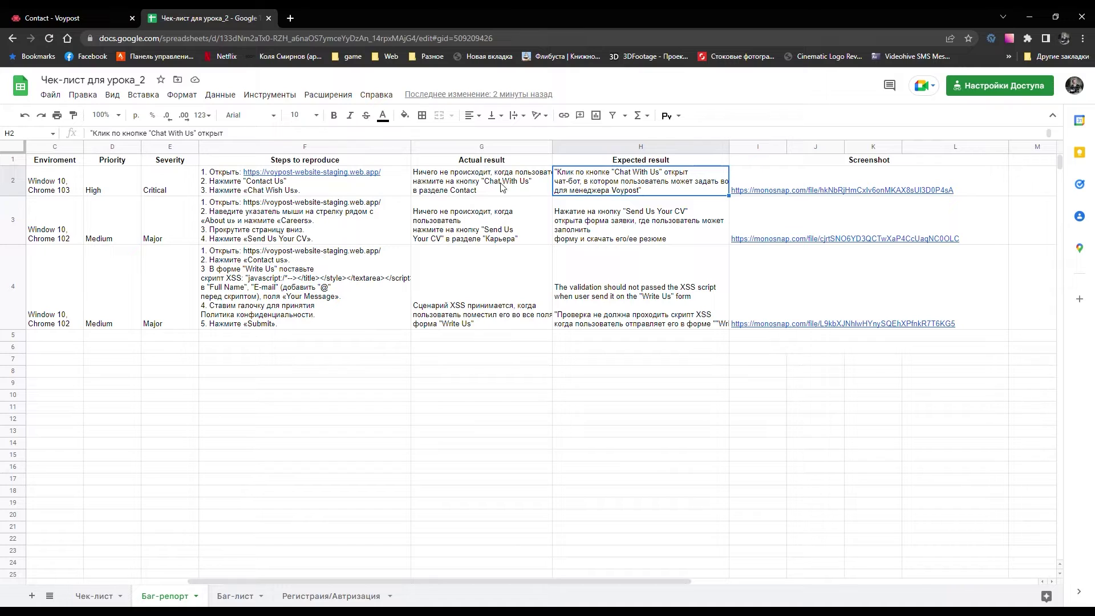
Watch the recording linked as the first bug report's screenshot and look over that report's environment entry
left_click(820, 181)
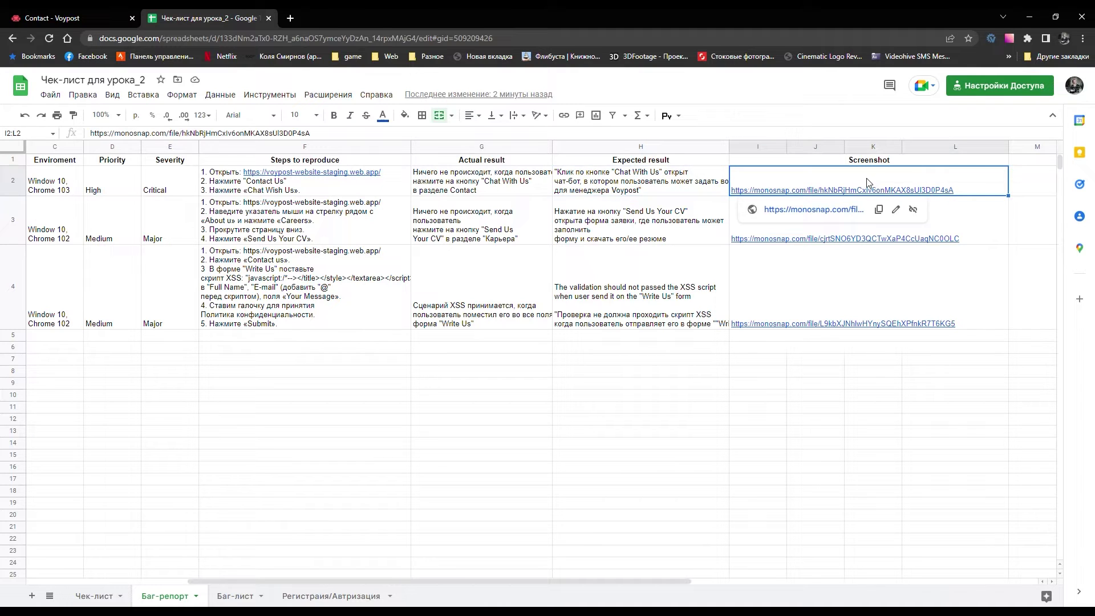
left_click(825, 211)
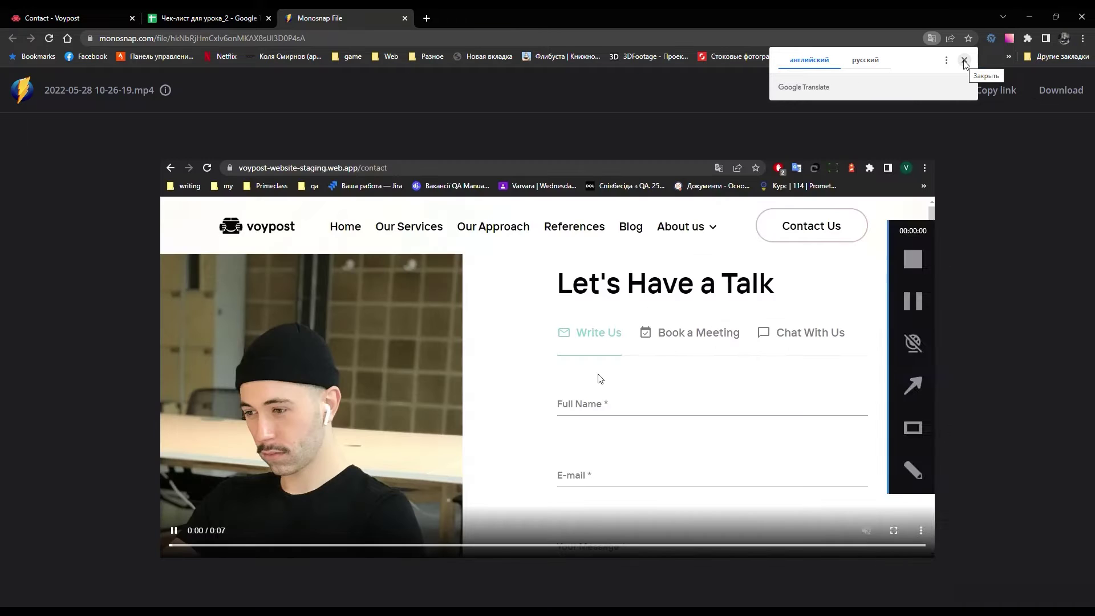
left_click(964, 60)
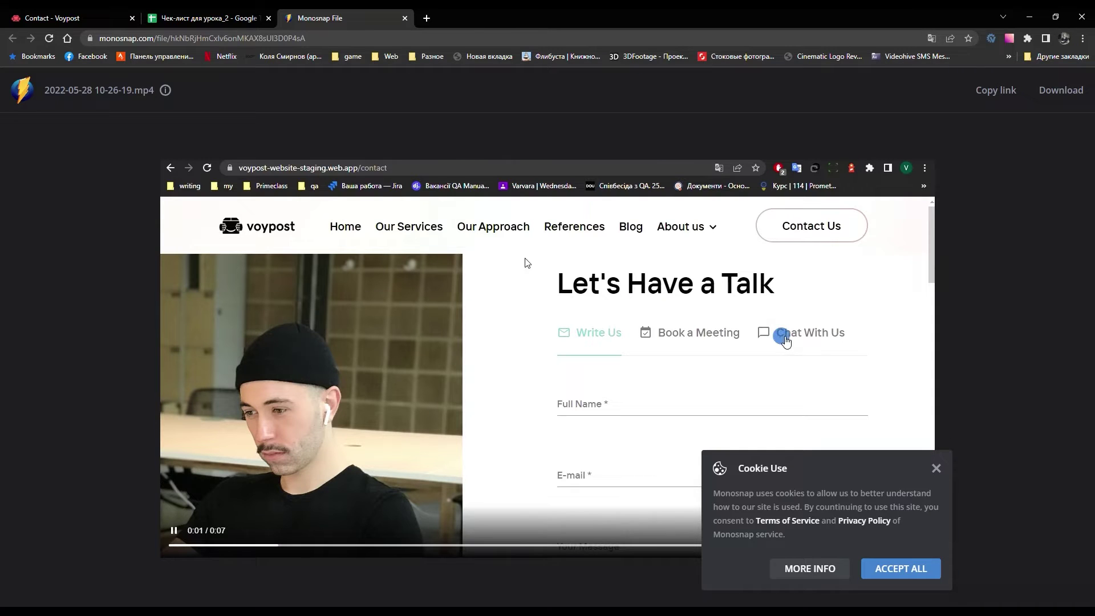
left_click(935, 467)
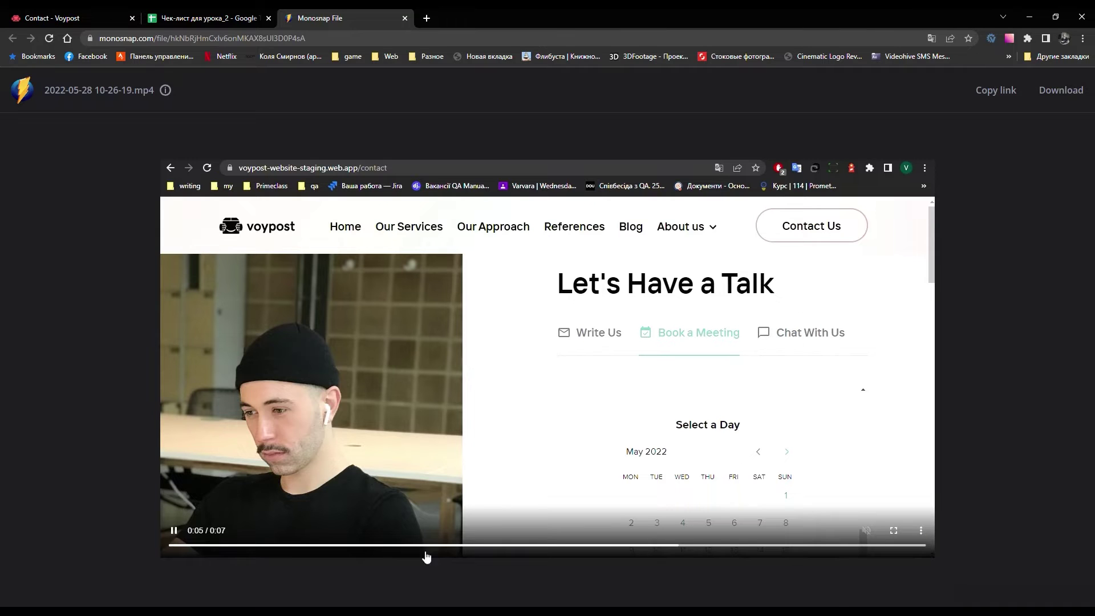
left_click(406, 17)
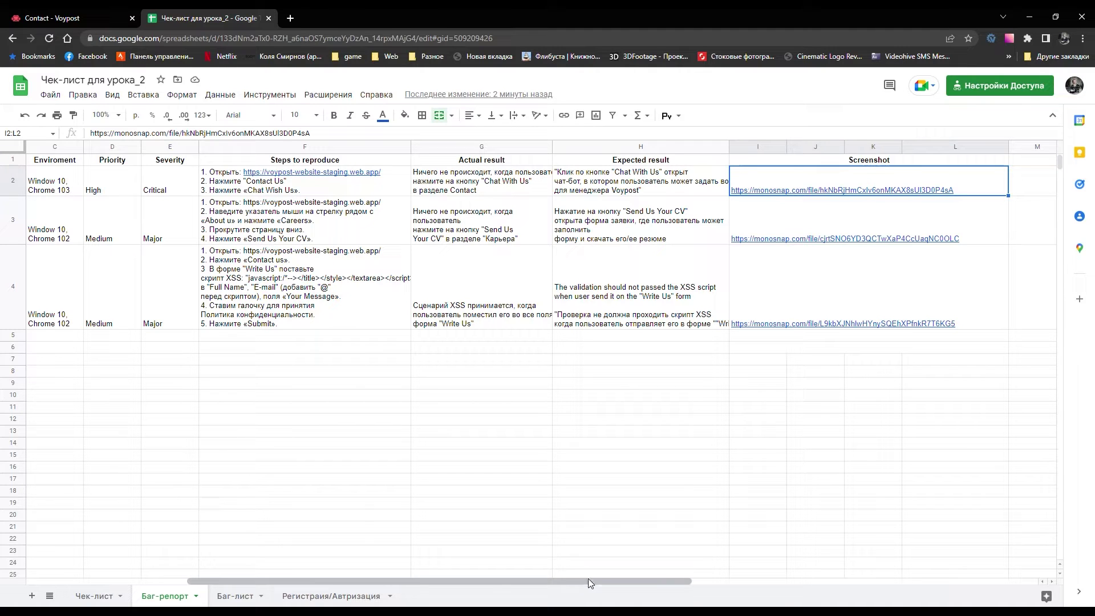
left_click_drag(588, 581, 321, 586)
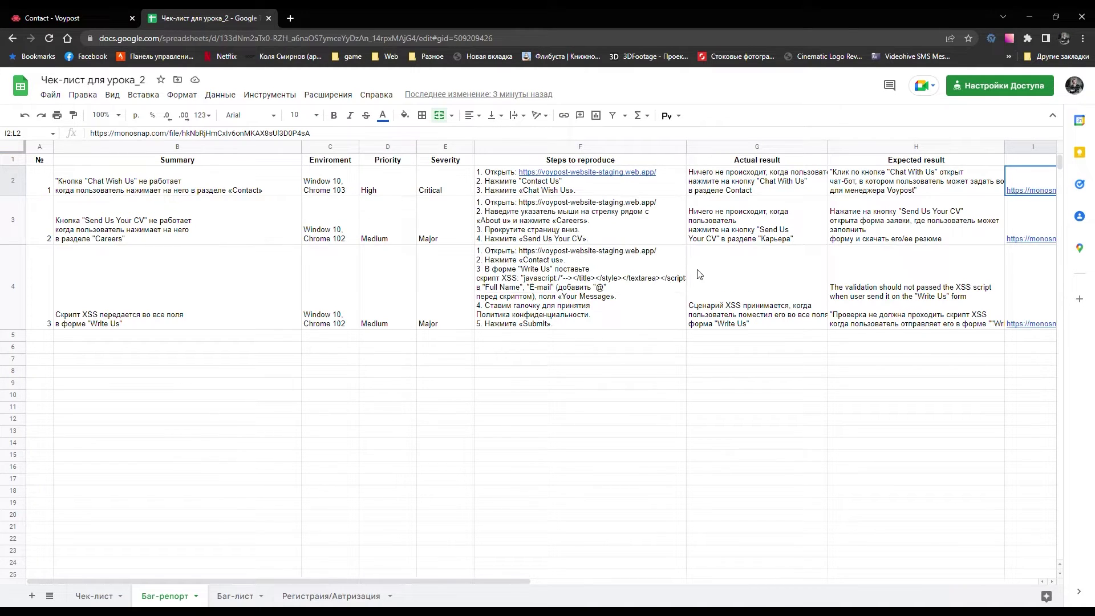
left_click(315, 180)
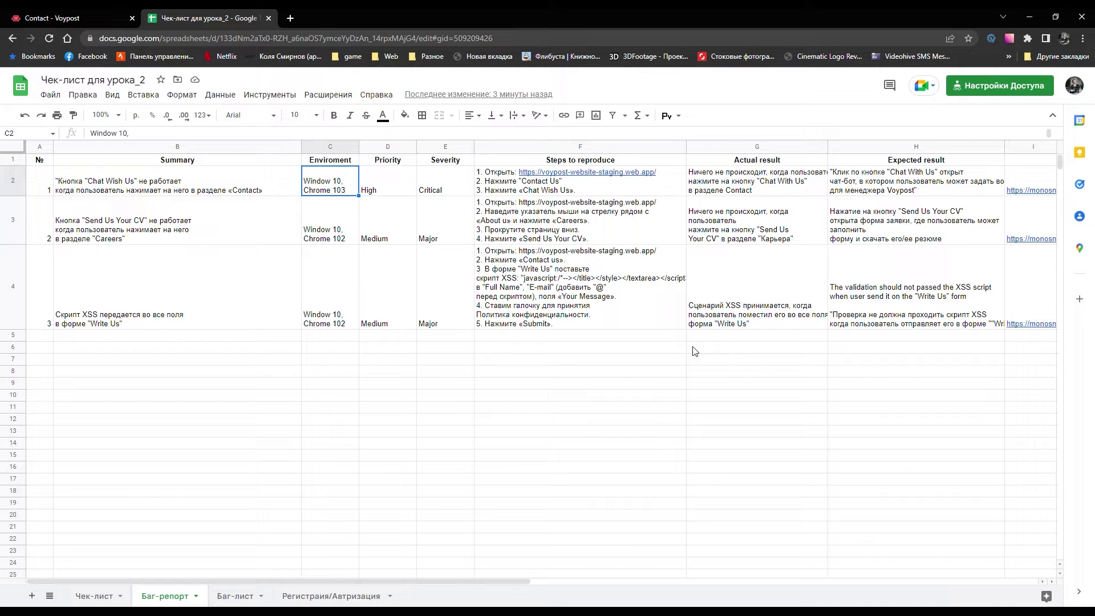
Go from the Contact page to the Voypost home page and close the developer tools
left_click(95, 16)
left_click(87, 111)
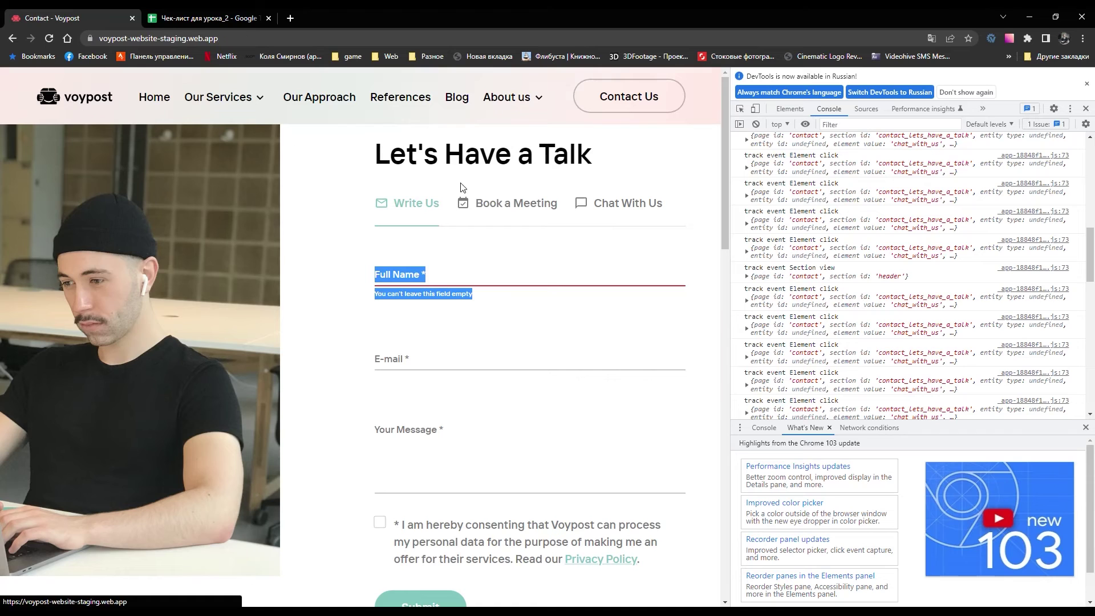
scroll(439, 249, "down", 5)
scroll(456, 252, "down", 10)
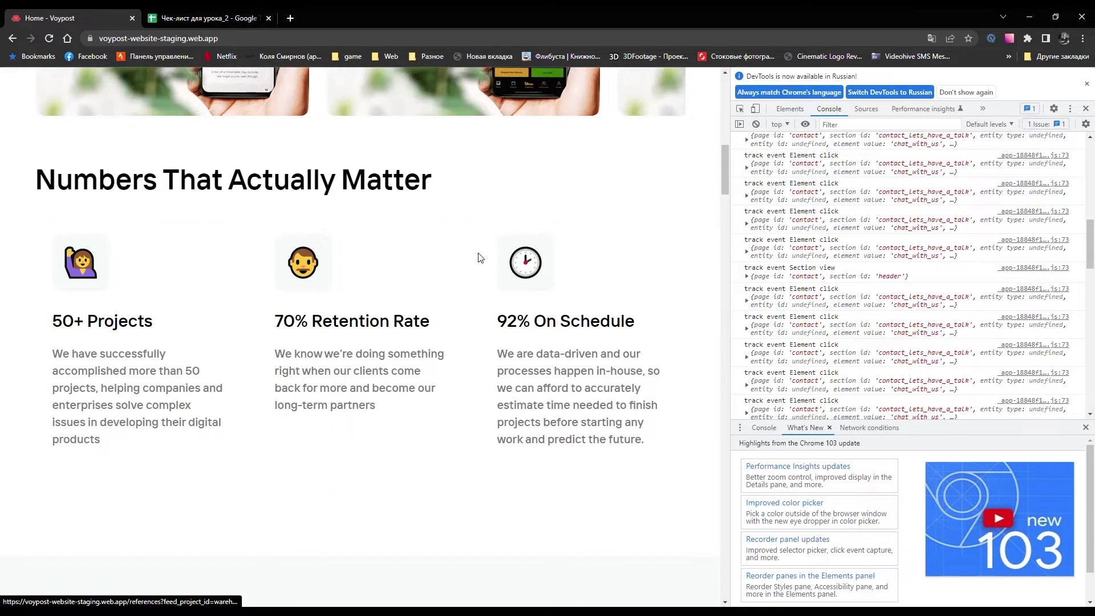
left_click(1086, 83)
left_click(1085, 76)
Look through the home page and the About Us page for a way to reach Careers, returning to the home page footer
scroll(992, 283, "down", 2)
scroll(831, 283, "down", 20)
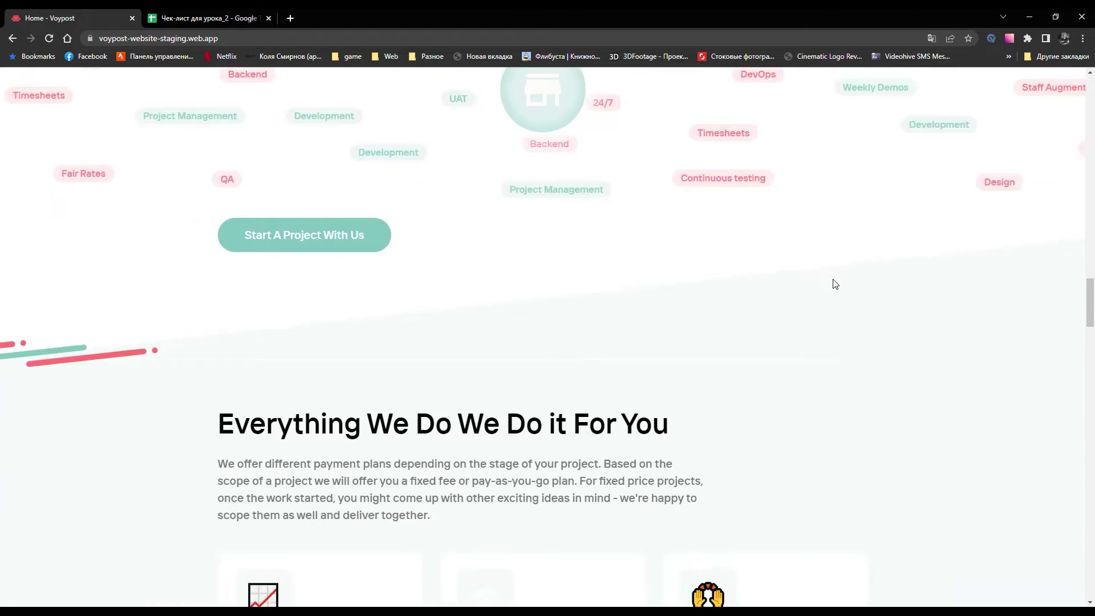
scroll(832, 289, "down", 8)
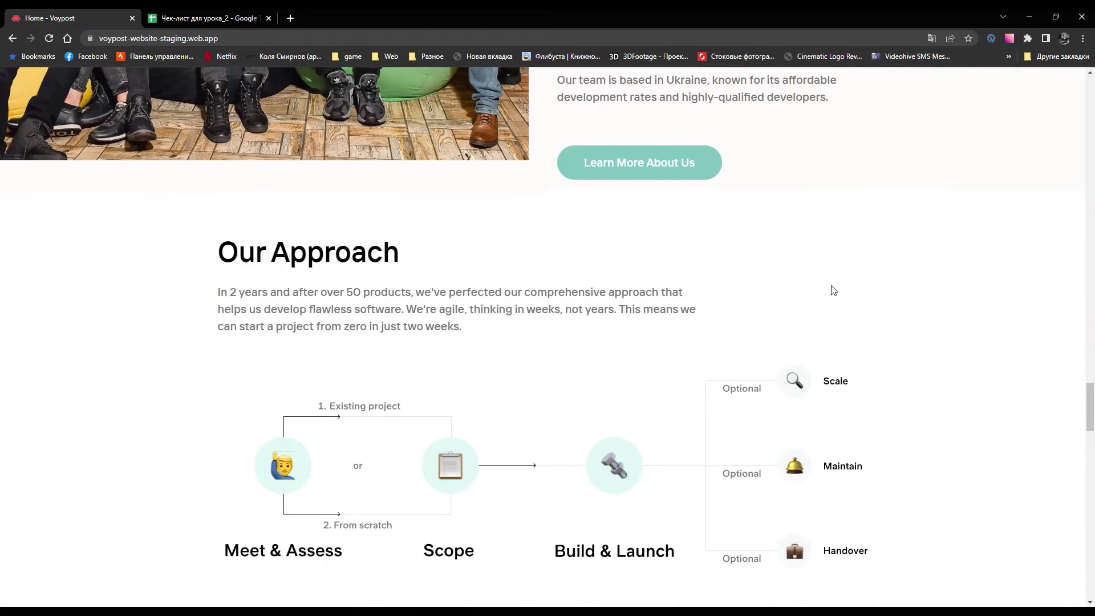
left_click(652, 171)
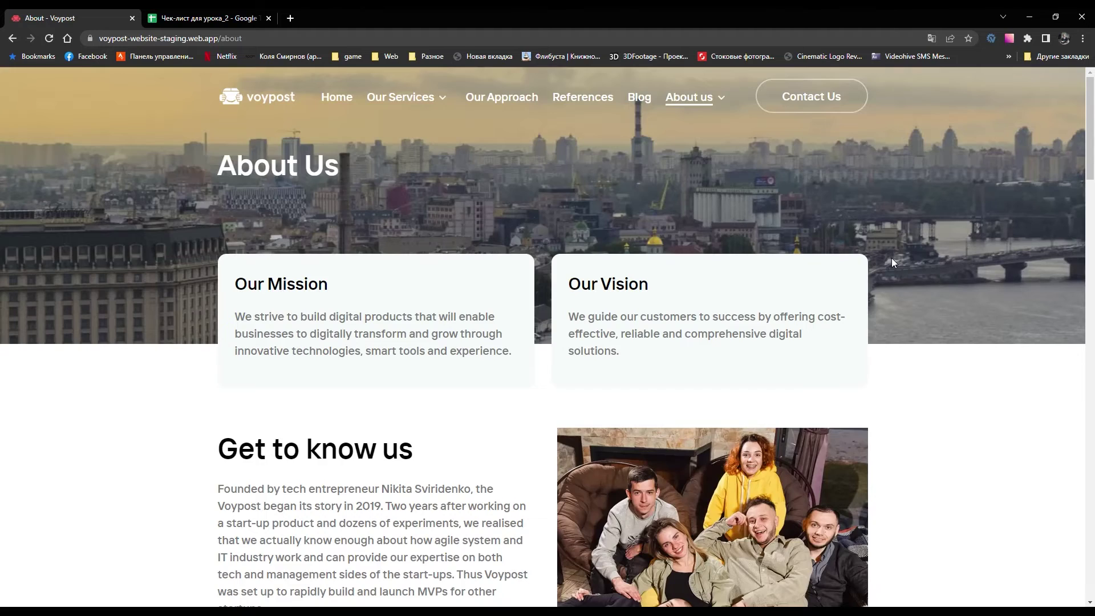
scroll(890, 262, "down", 7)
scroll(891, 264, "down", 20)
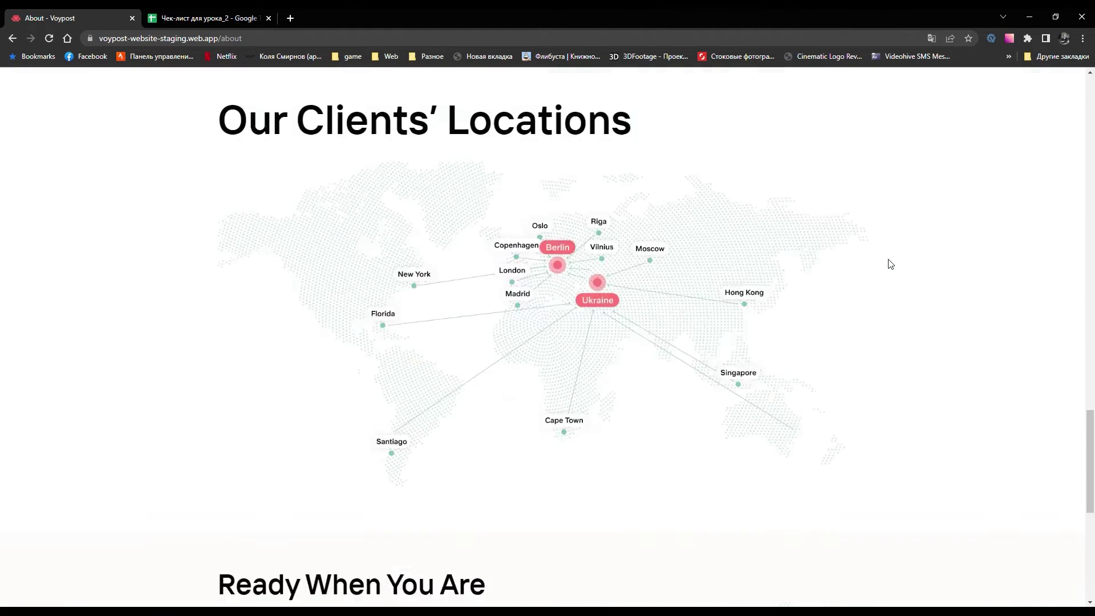
scroll(851, 313, "down", 4)
key("alt+Left")
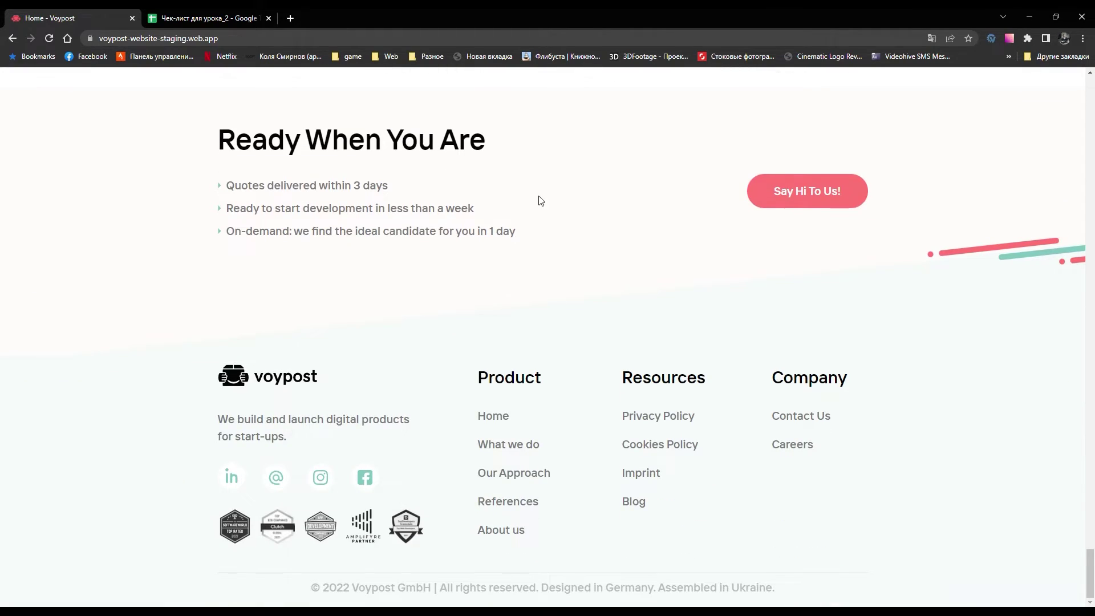
Open the Careers page from the home page footer and copy its address
left_click(797, 446)
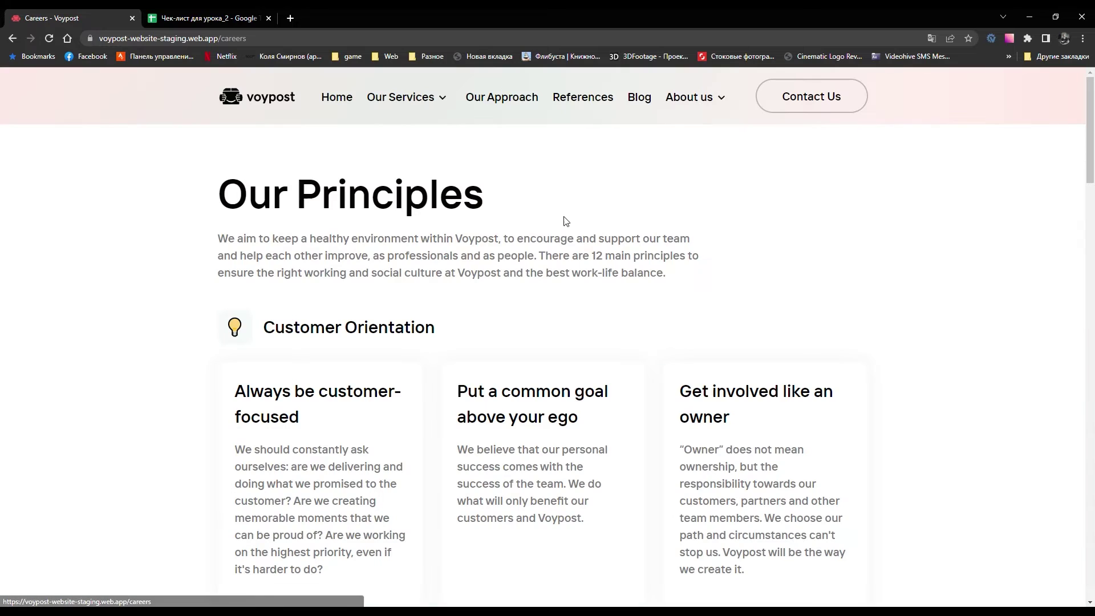
left_click(295, 40)
key("ctrl+c")
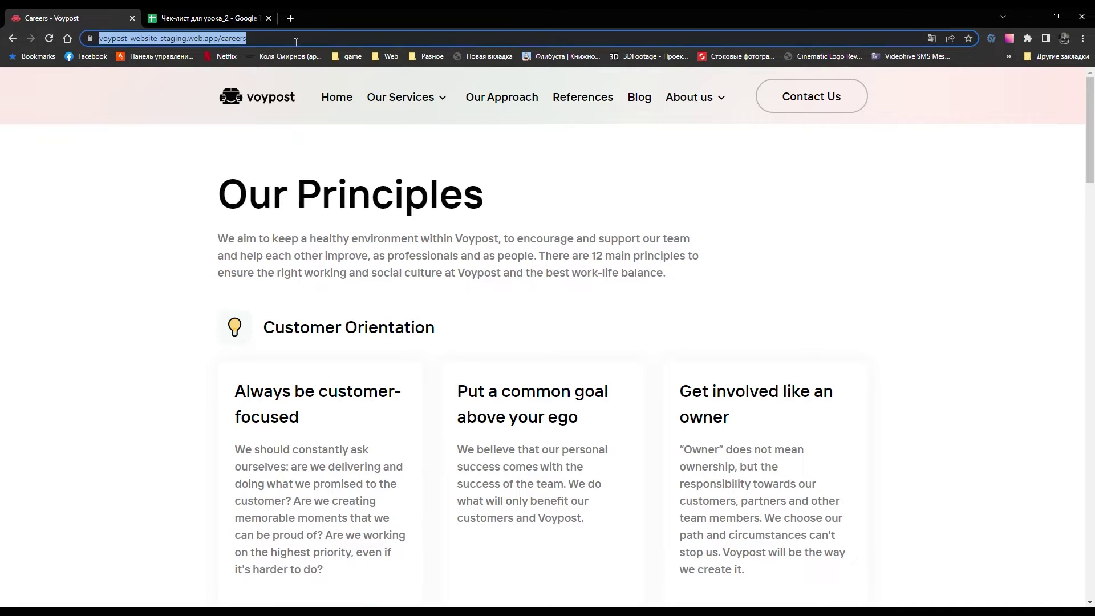
Replace the website address in the second bug report's steps to reproduce with the copied Careers page address
left_click(185, 12)
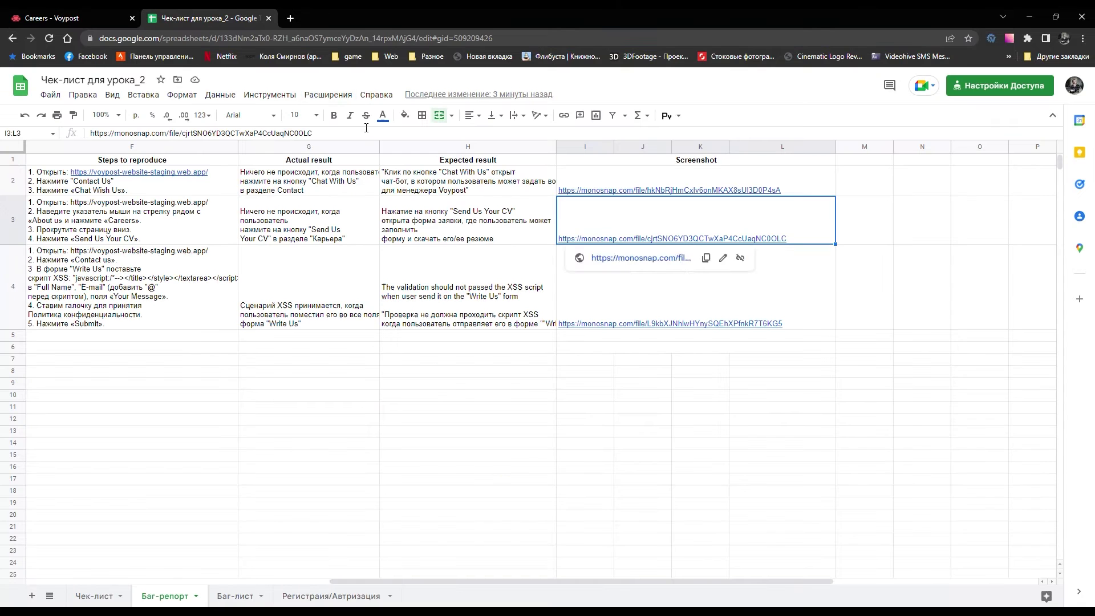
double_click(200, 210)
left_click_drag(208, 202, 66, 204)
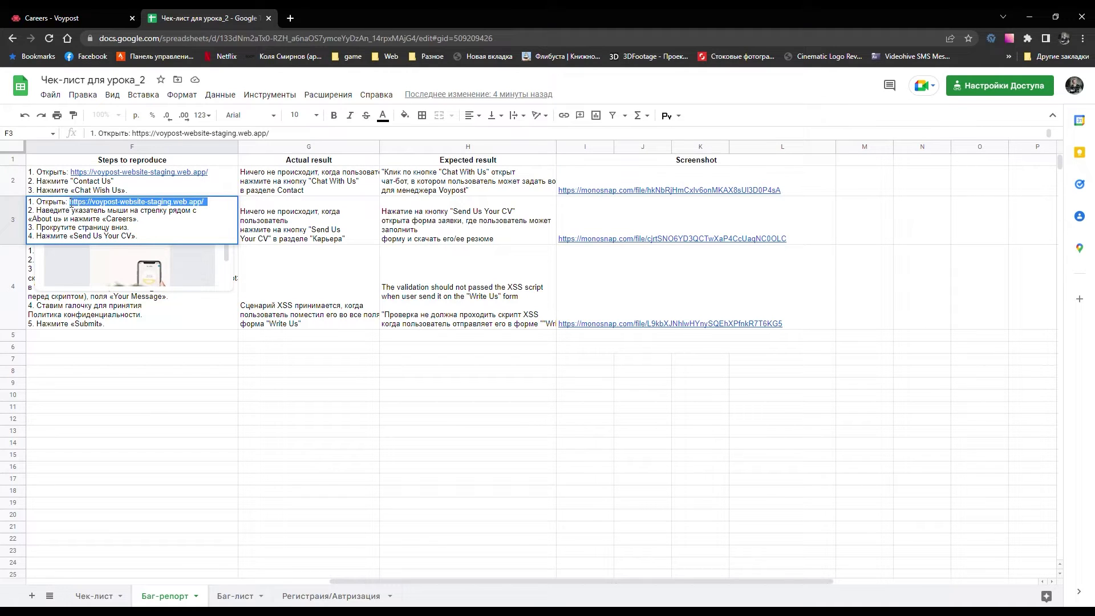
key("ctrl+v")
left_click(173, 358)
left_click(109, 219)
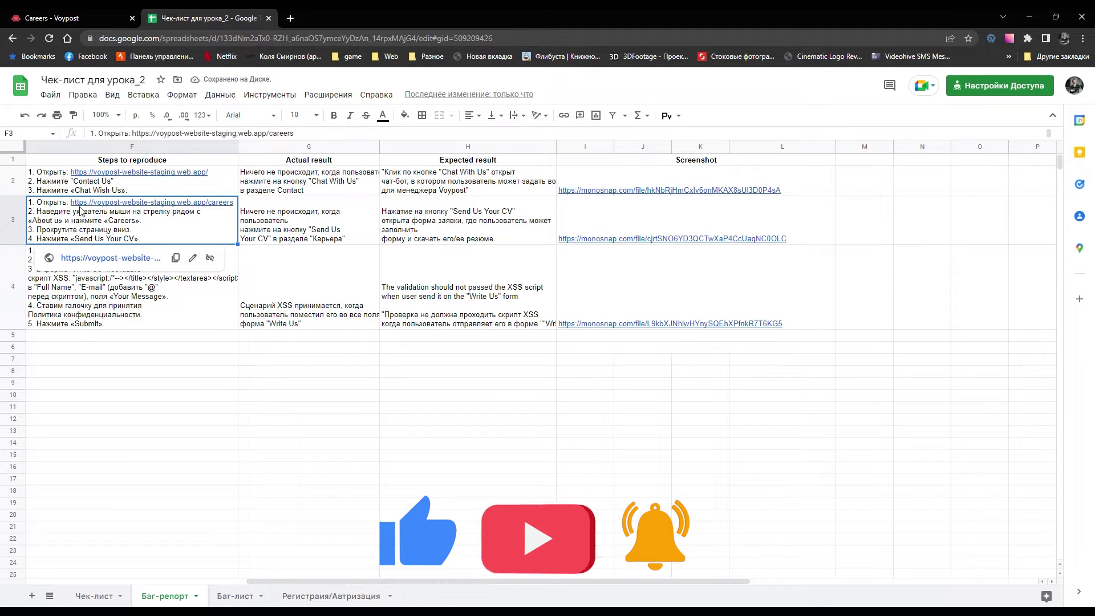
Remove /careers from the address in the second bug report's first reproduction step
double_click(152, 218)
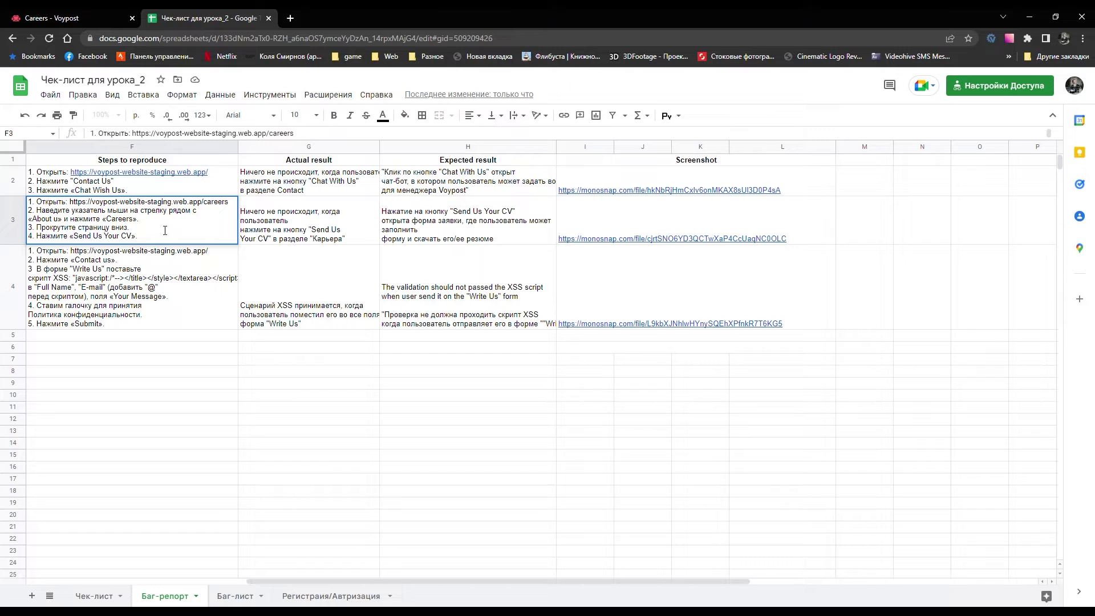
left_click_drag(216, 201, 201, 202)
key("BackSpace")
left_click(197, 447)
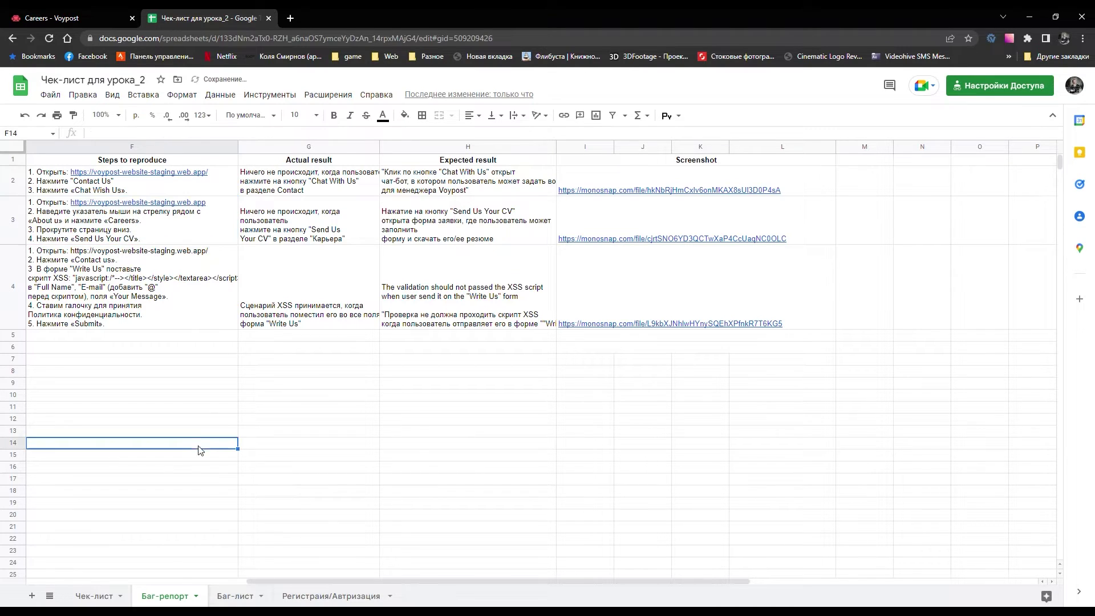
left_click(103, 229)
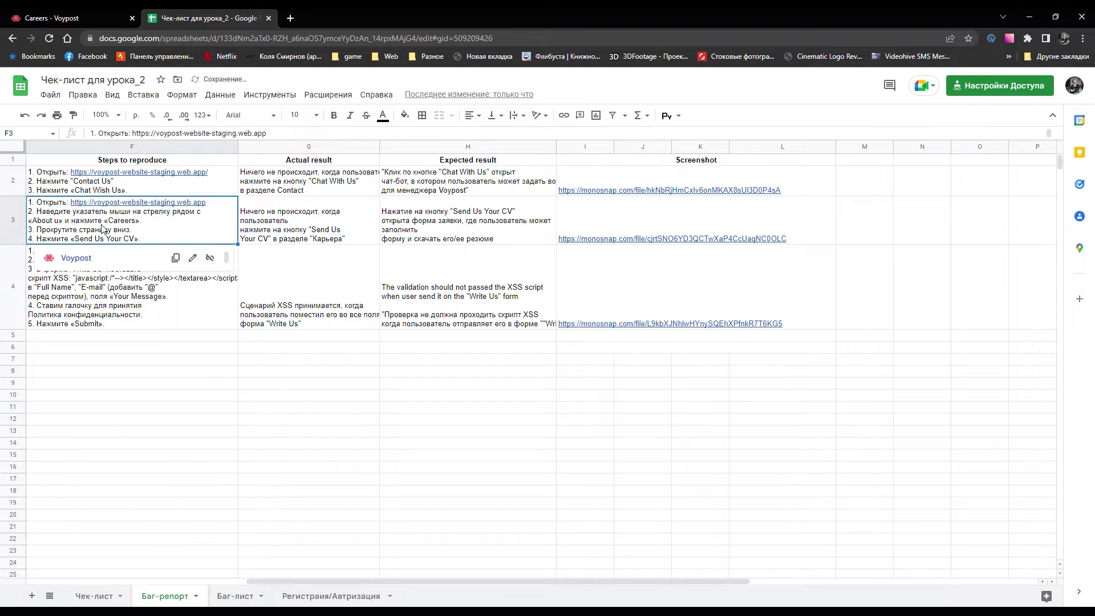
Switch back to the Voypost site and reach the Careers page through the About Us page's footer
left_click(57, 18)
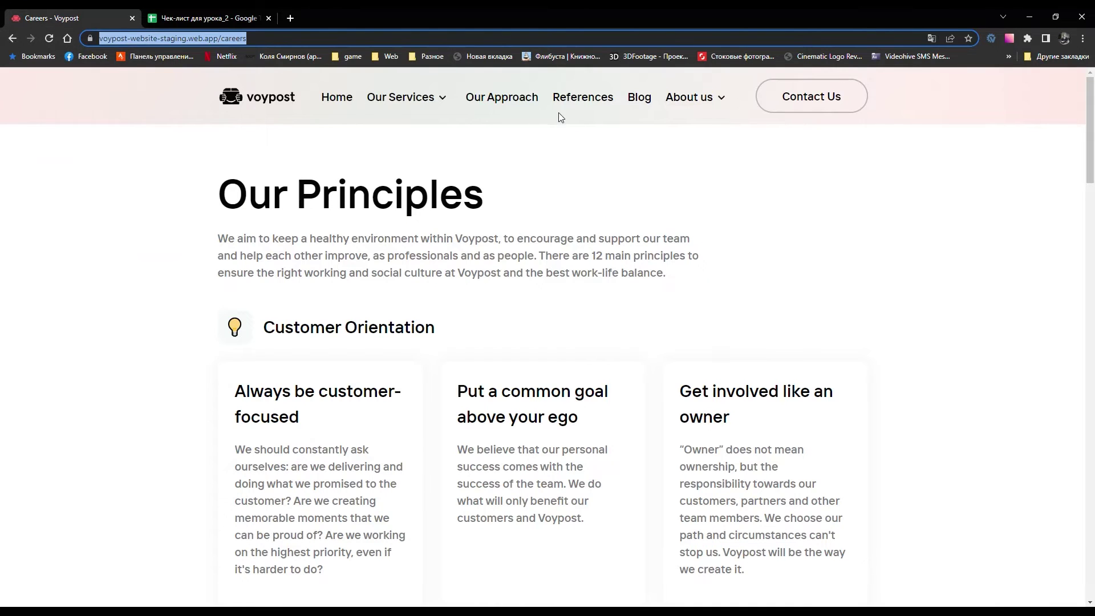
left_click(697, 101)
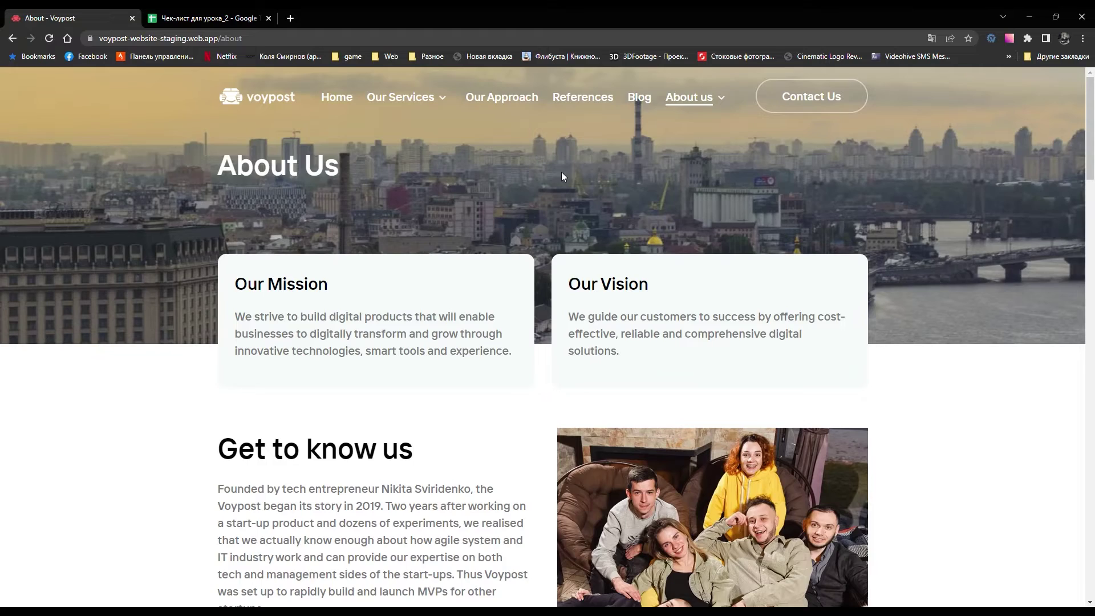
scroll(561, 172, "down", 15)
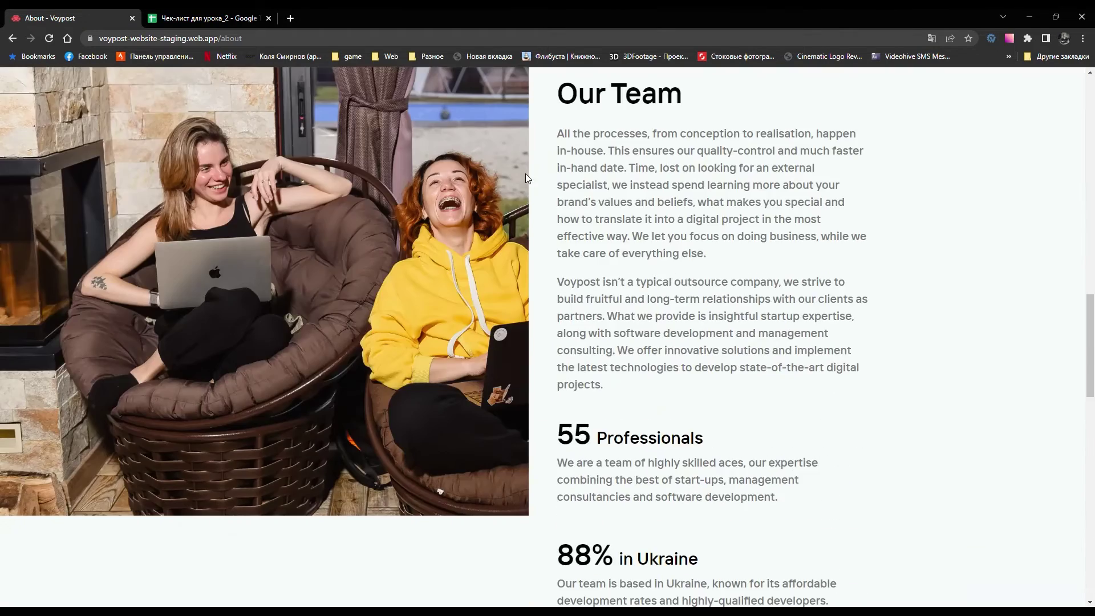
scroll(525, 178, "down", 14)
scroll(646, 204, "down", 4)
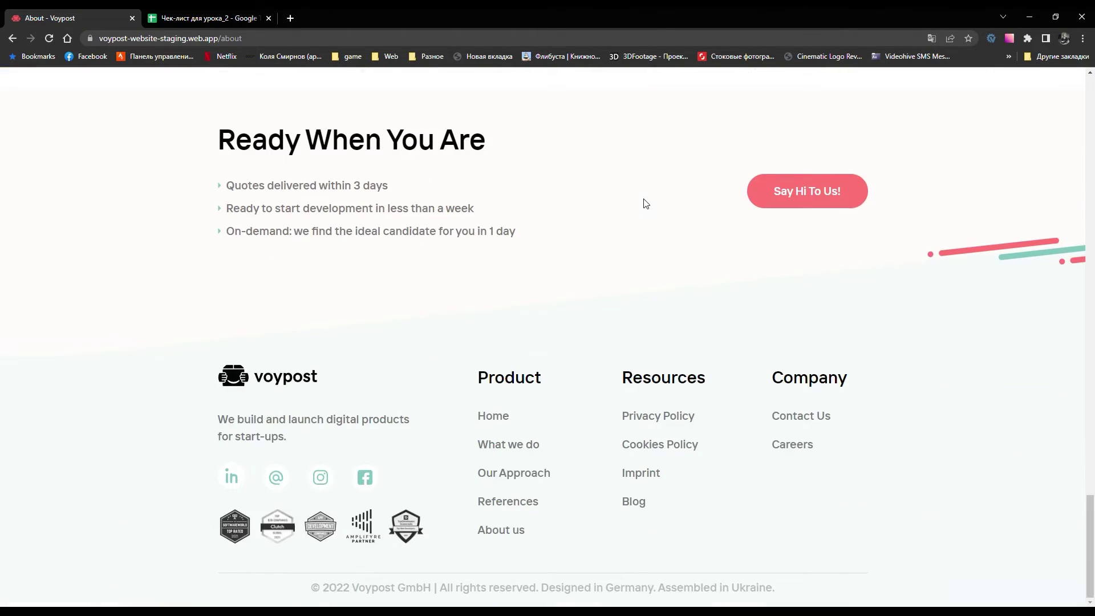
left_click(792, 444)
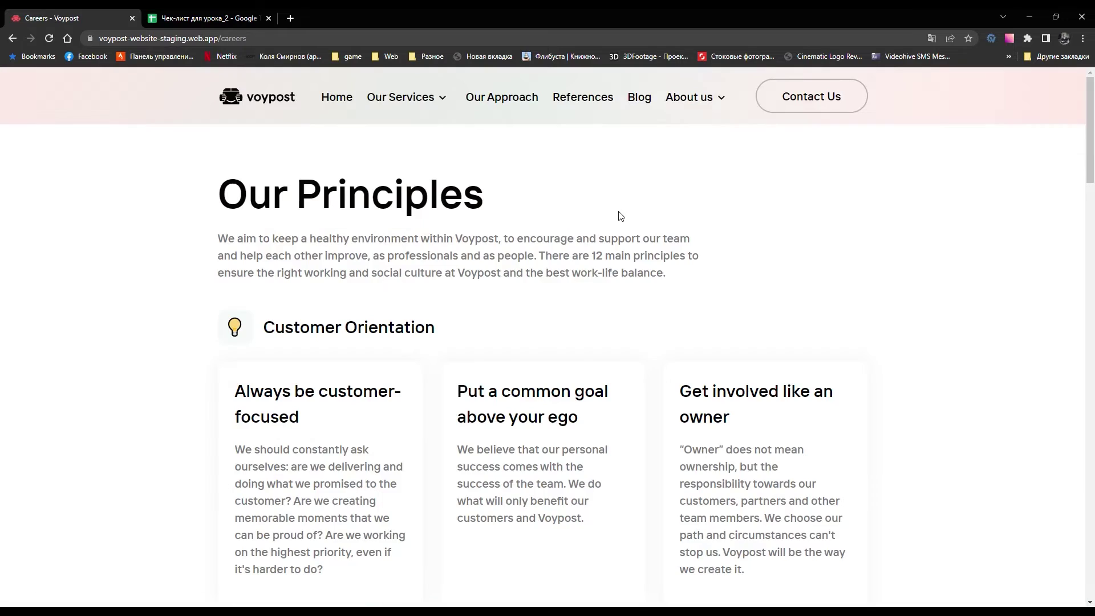
Find Send Us Your CV near the end of the Careers page and test it repeatedly
scroll(627, 217, "down", 6)
scroll(631, 213, "down", 20)
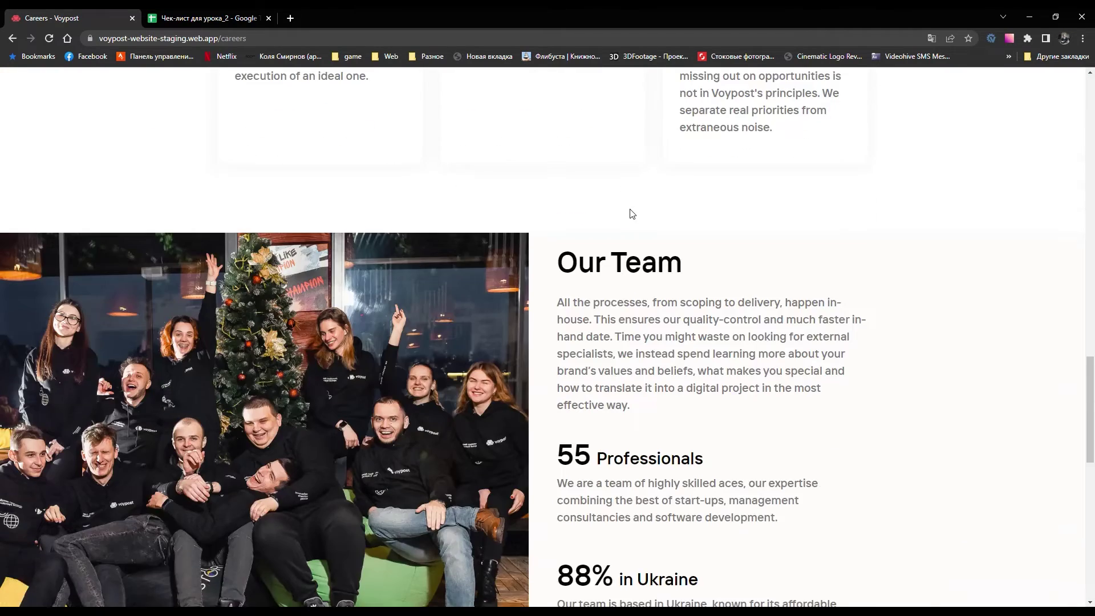
scroll(819, 394, "down", 3)
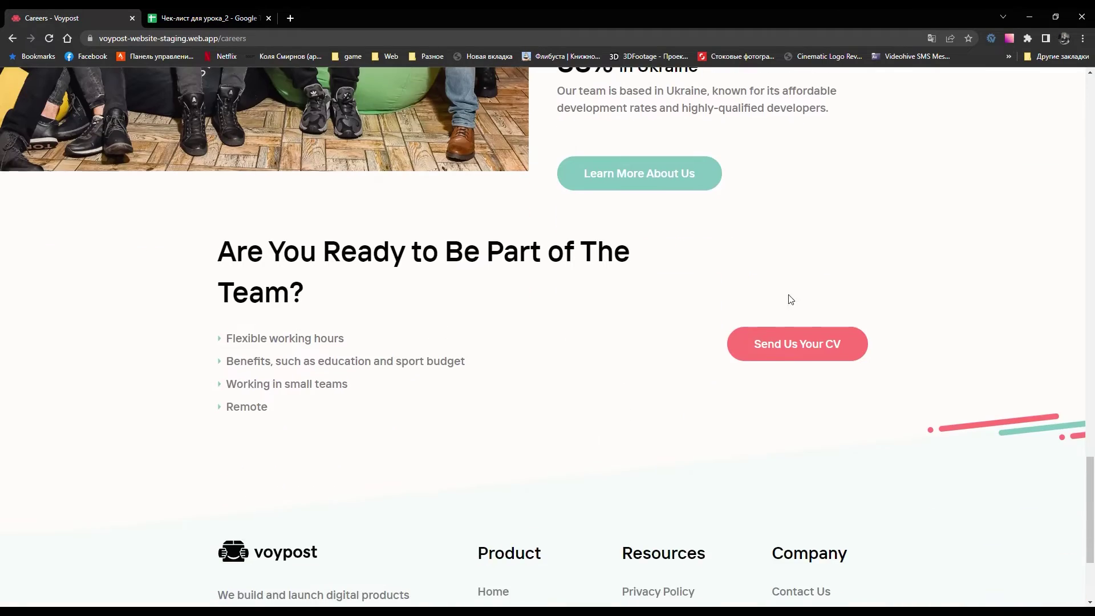
left_click(815, 348)
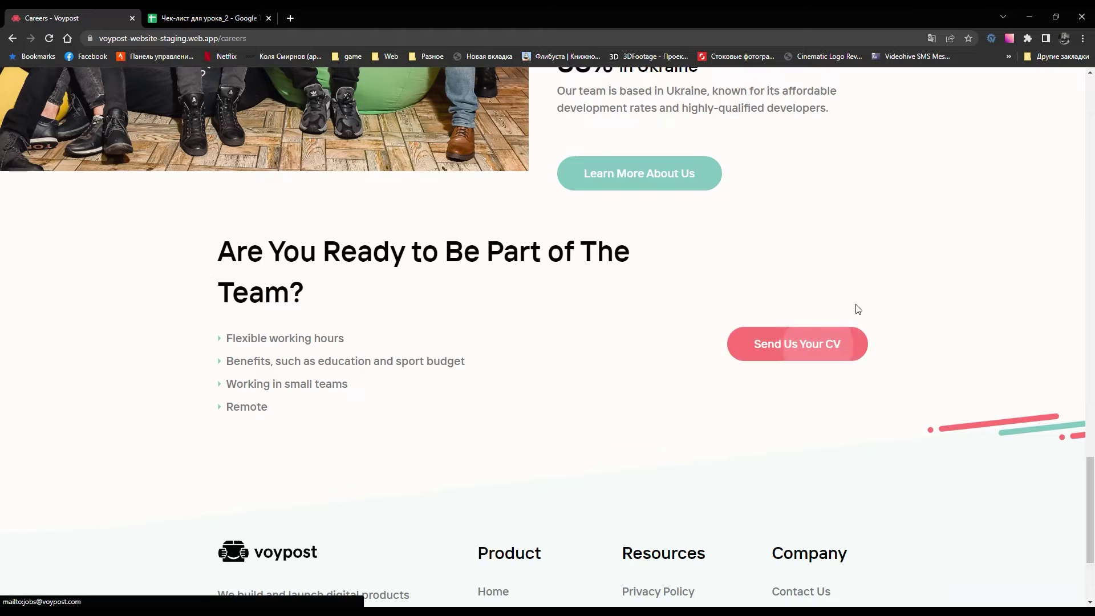
left_click(794, 343)
left_click(815, 345)
left_click(816, 344)
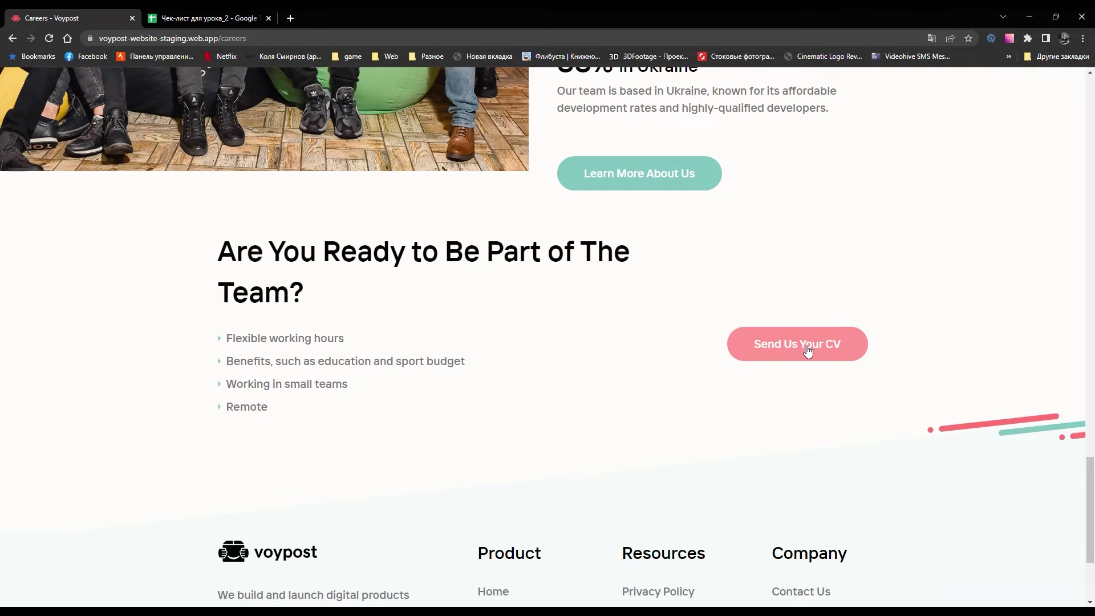
left_click(801, 347)
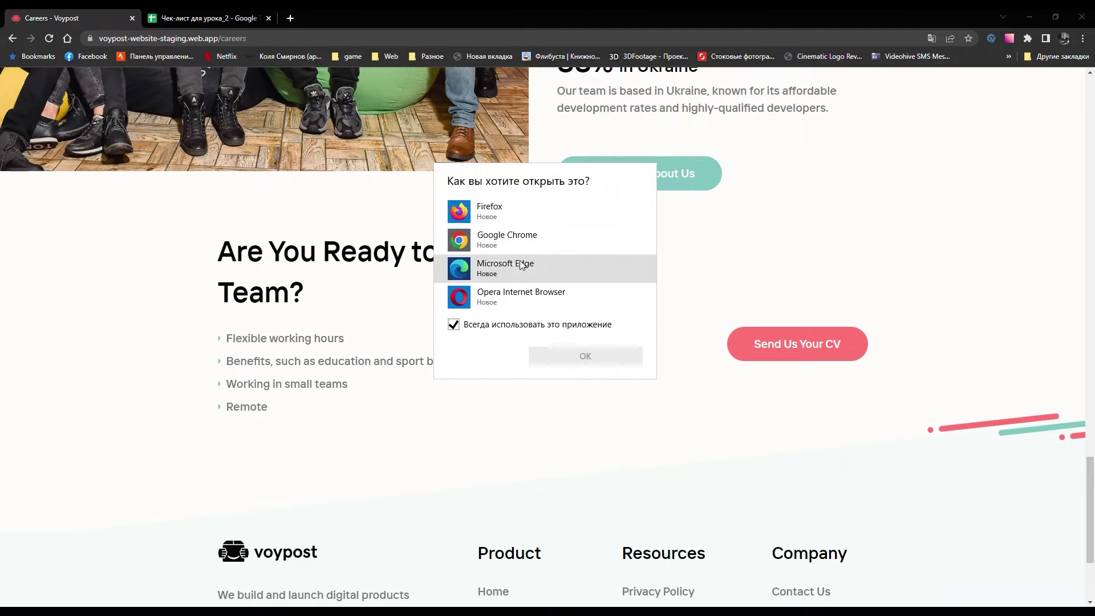
Choose Google Chrome as the application that opens the Send Us Your CV link
left_click(501, 211)
left_click(513, 239)
left_click(608, 355)
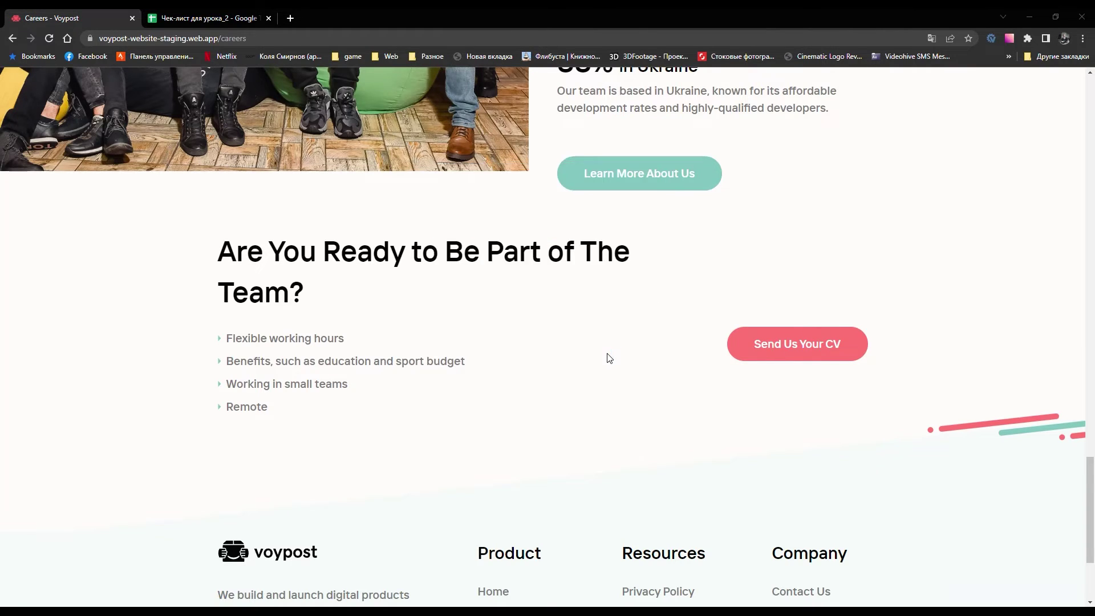
left_click(826, 89)
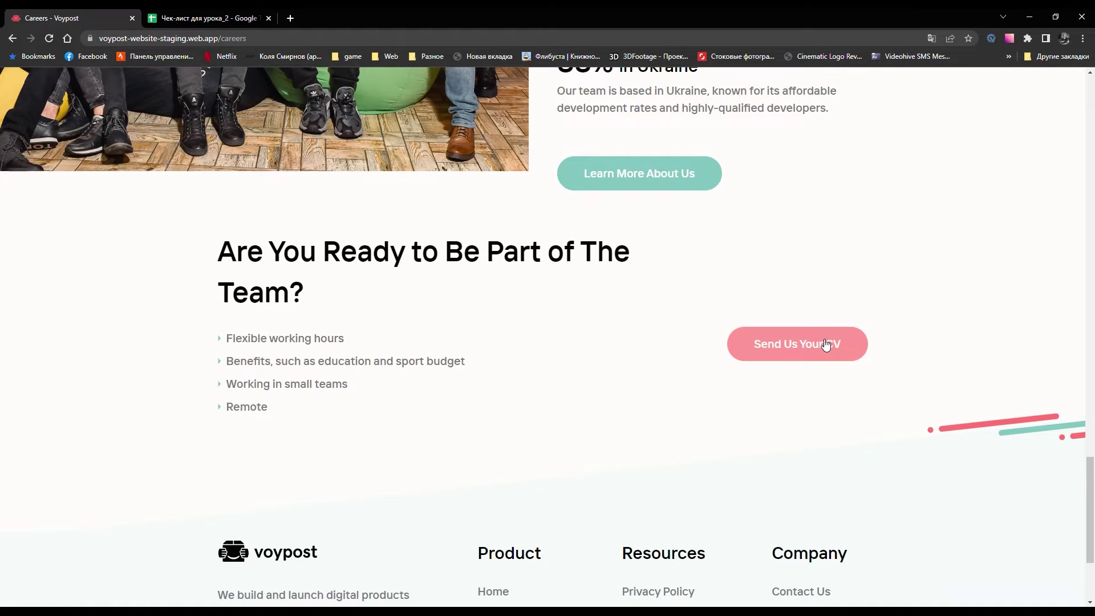
Inspect the Send Us Your CV element's code in the developer tools and test it again
right_click(854, 239)
left_click(894, 435)
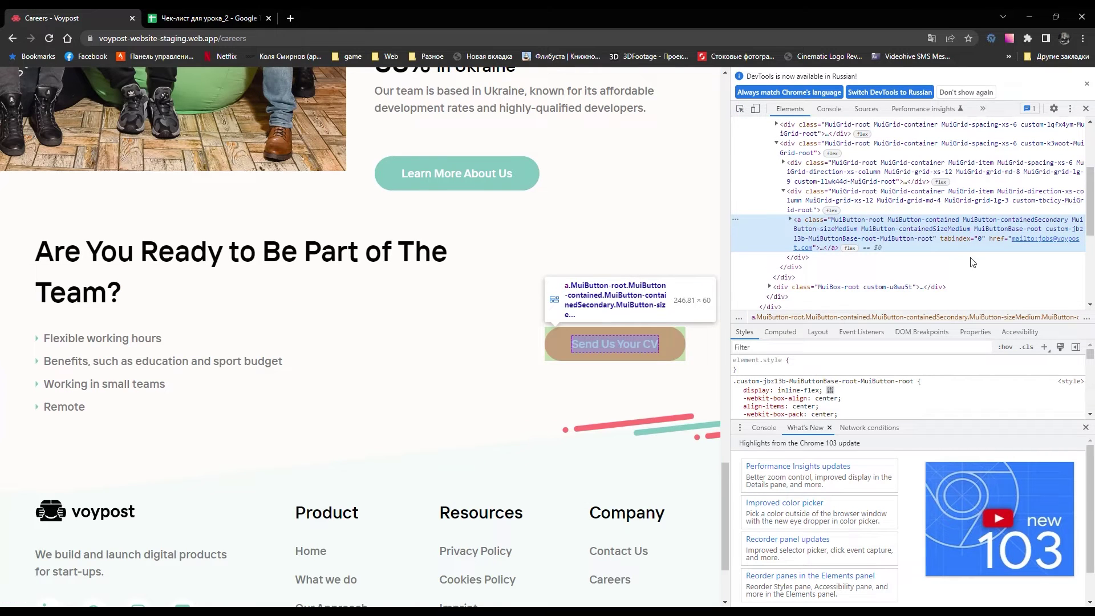
left_click(641, 350)
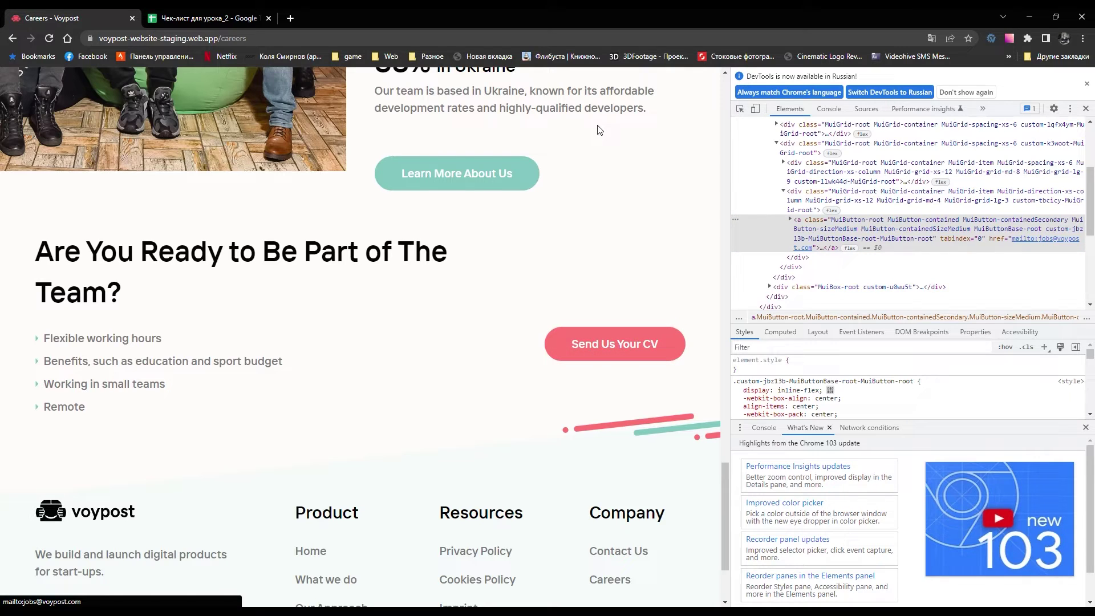
left_click(627, 332)
In the bug report spreadsheet, change the browser version to Chrome 103 in the second and third reports' environment entries
key("ctrl+Tab")
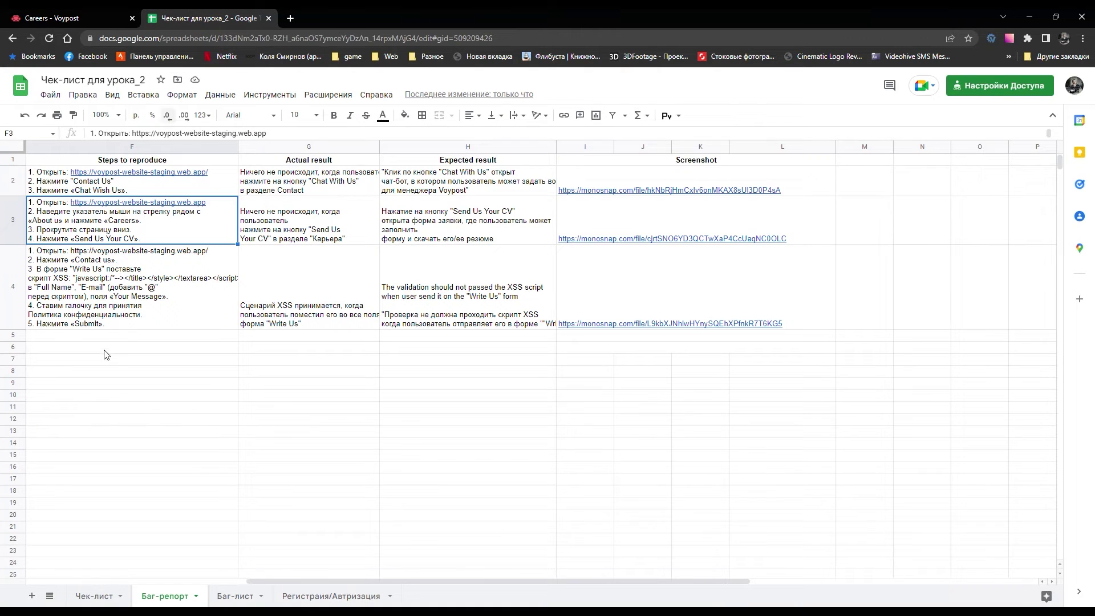
left_click_drag(474, 580, 310, 567)
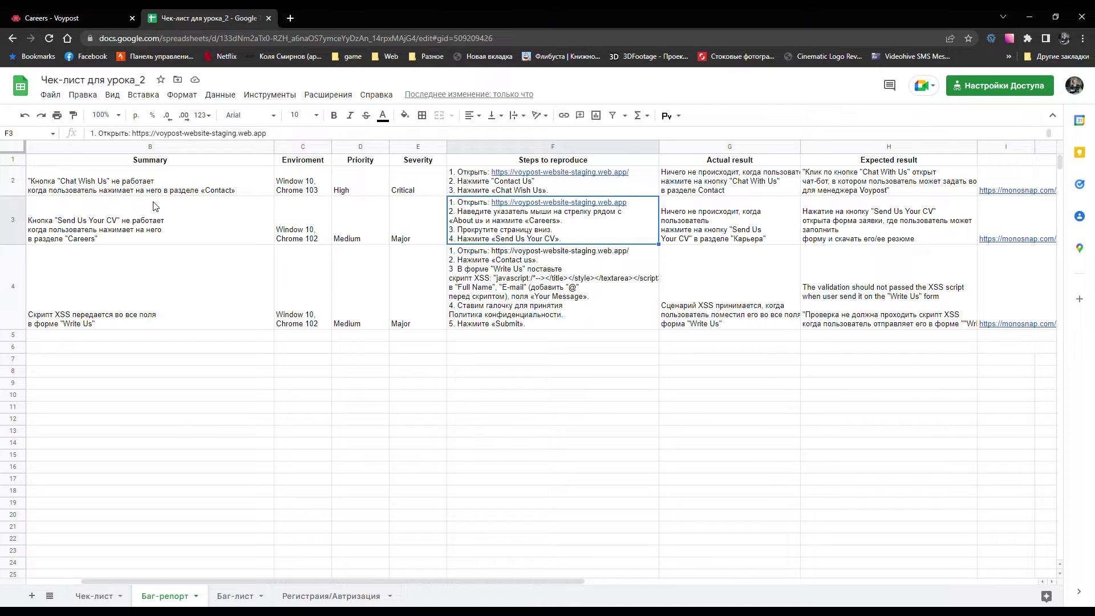
double_click(325, 233)
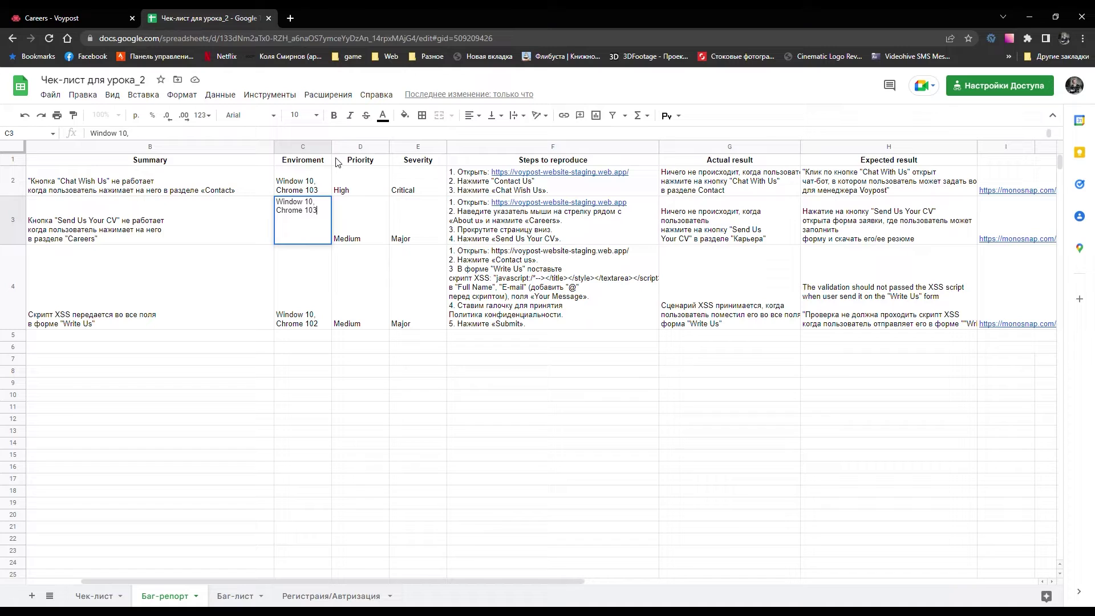
left_click(295, 446)
double_click(327, 325)
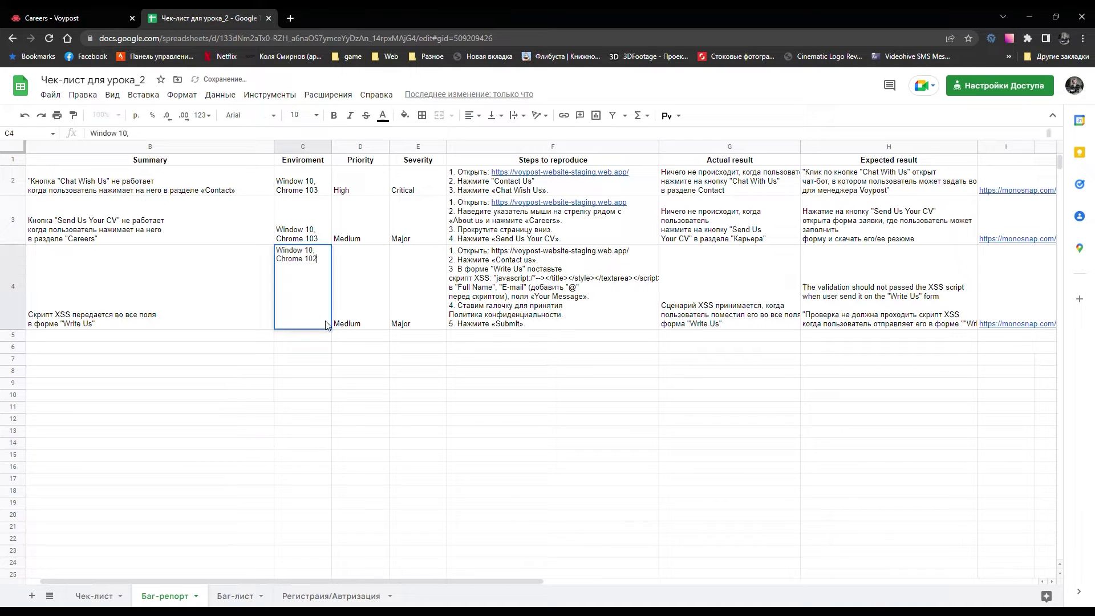
type("3")
left_click(329, 385)
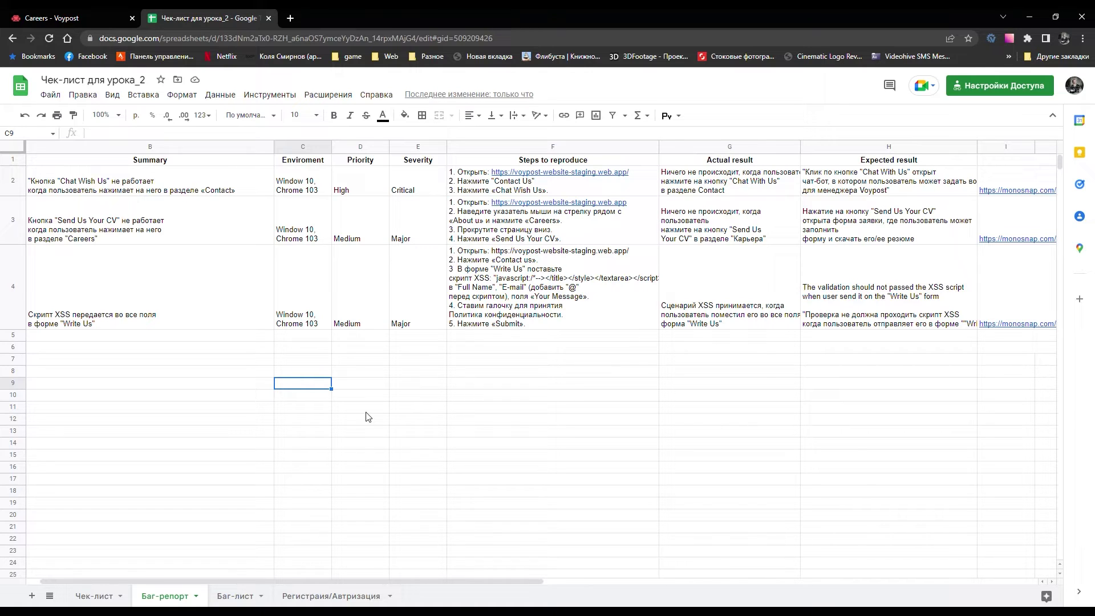
Return to the Careers page, close the developer tools and go to the Voypost home page
left_click(51, 18)
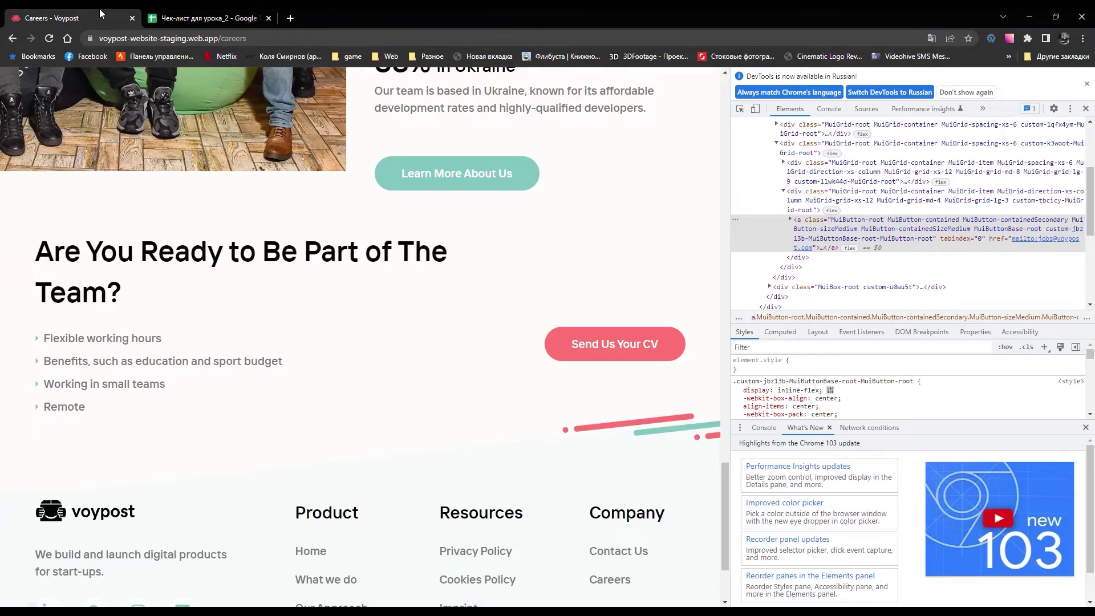
scroll(209, 184, "up", 10)
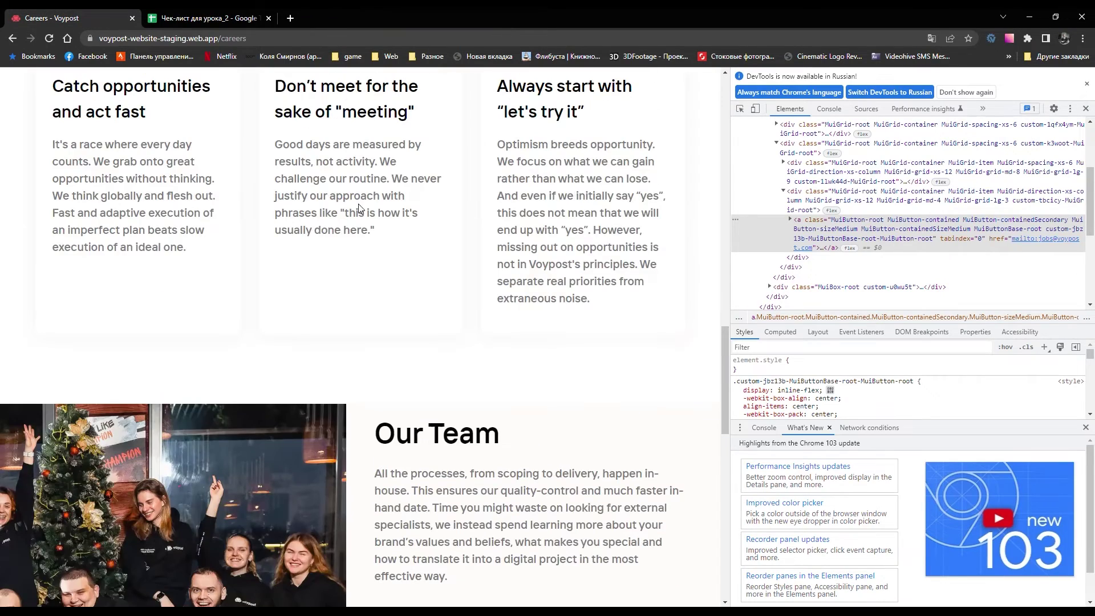
left_click(1086, 83)
left_click(1086, 76)
scroll(593, 223, "up", 10)
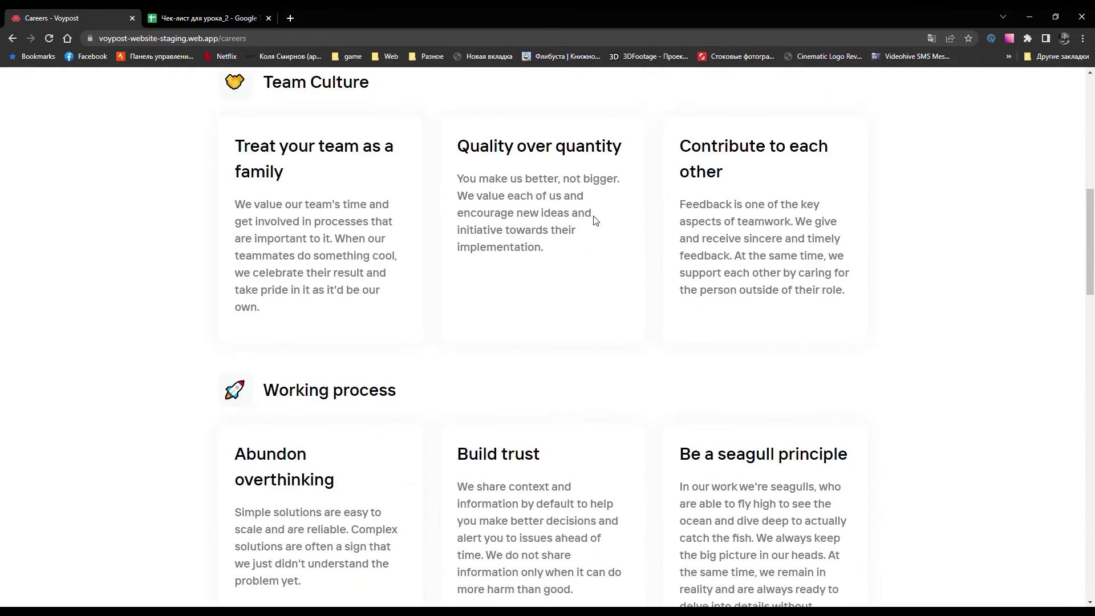
scroll(593, 222, "up", 6)
left_click(269, 100)
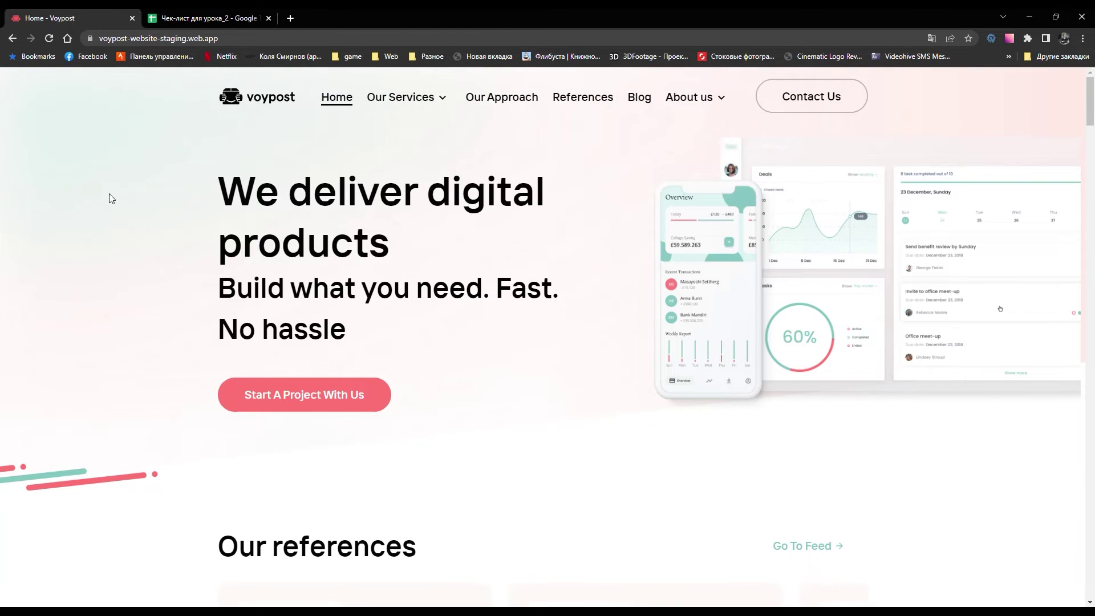
scroll(110, 217, "down", 5)
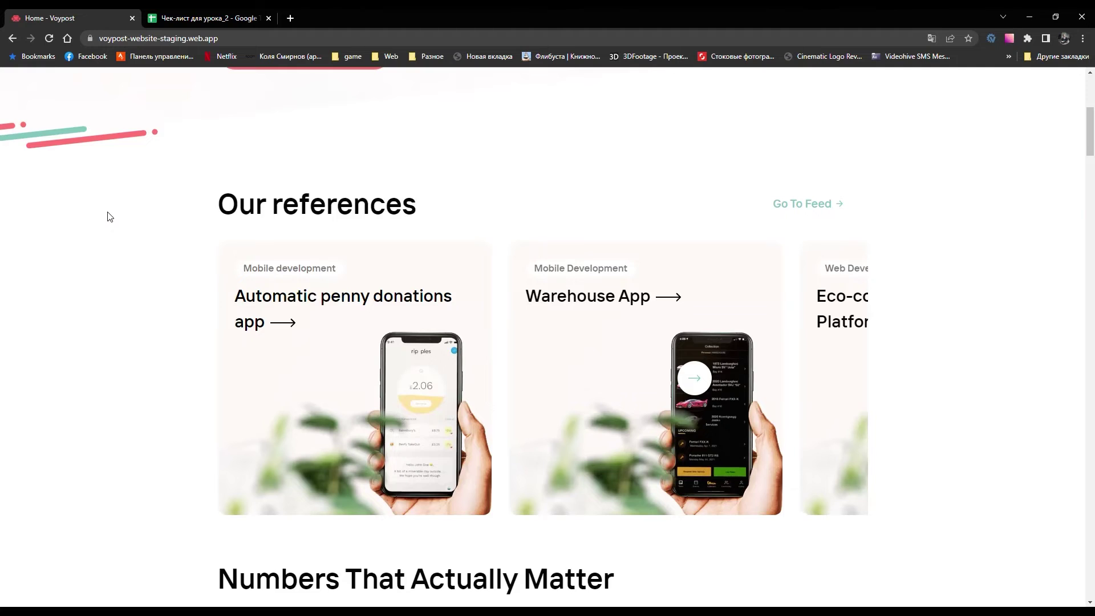
scroll(110, 214, "down", 6)
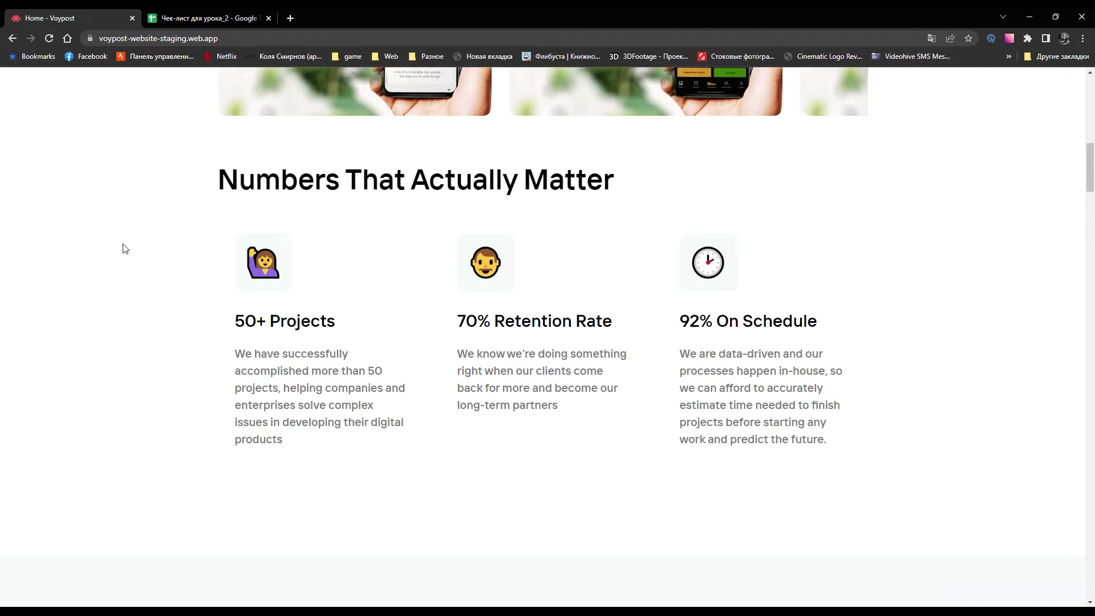
scroll(125, 249, "down", 4)
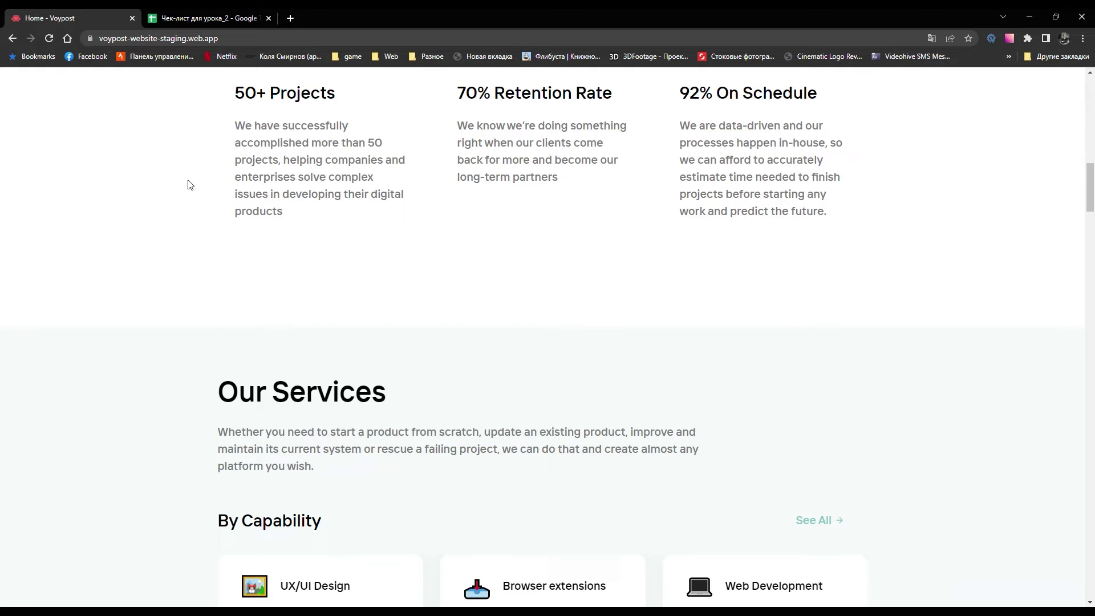
scroll(198, 204, "up", 4)
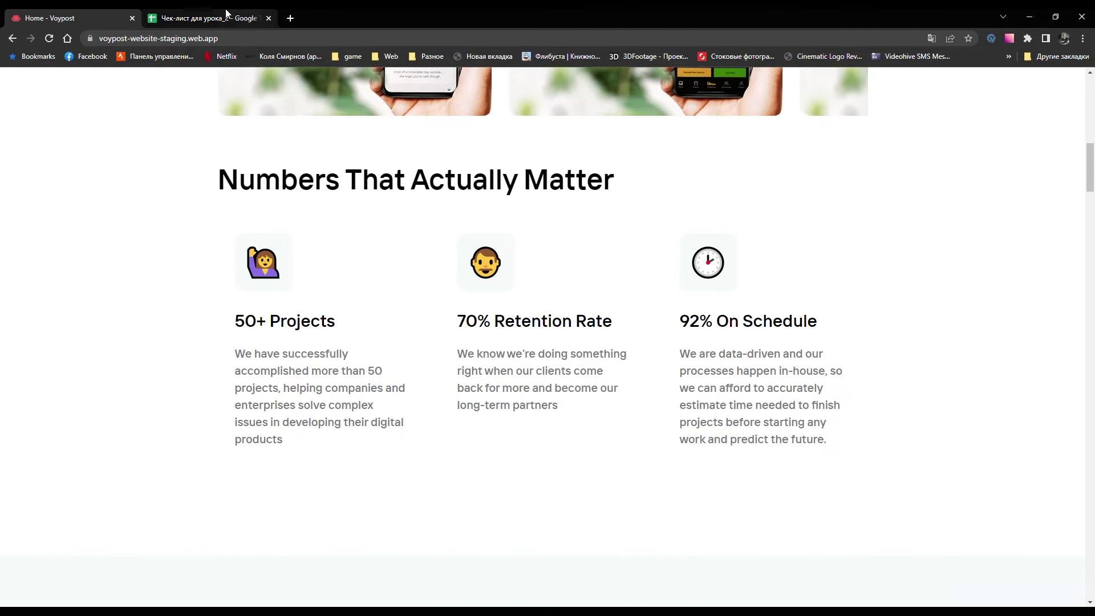
Review the reproduction steps and actual result of the "Send Us Your CV" bug report in the spreadsheet
left_click(208, 18)
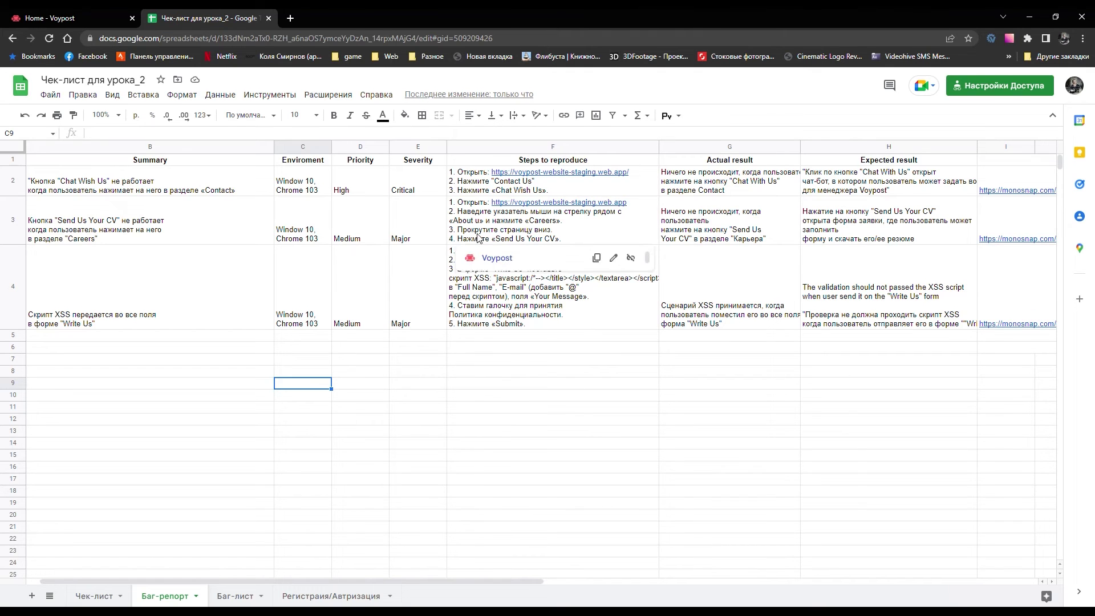
left_click(633, 228)
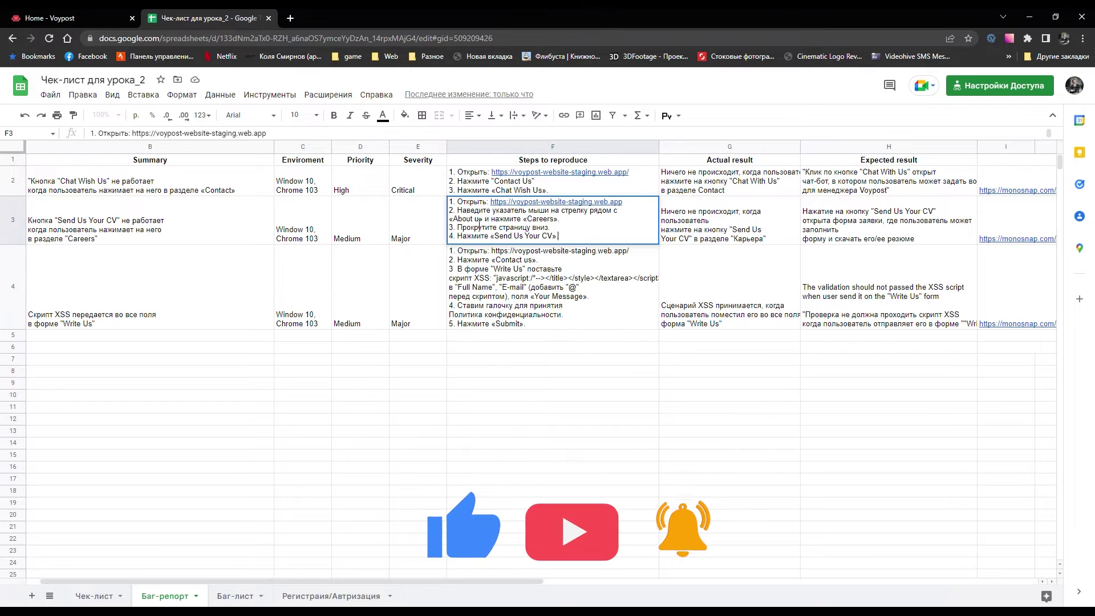
left_click(496, 281)
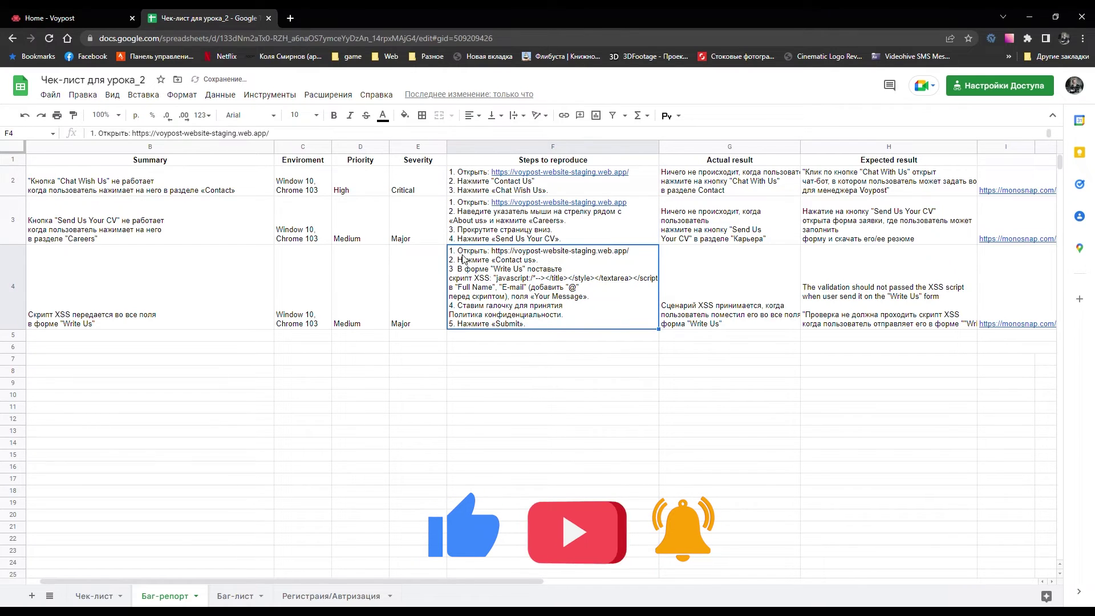
left_click(712, 237)
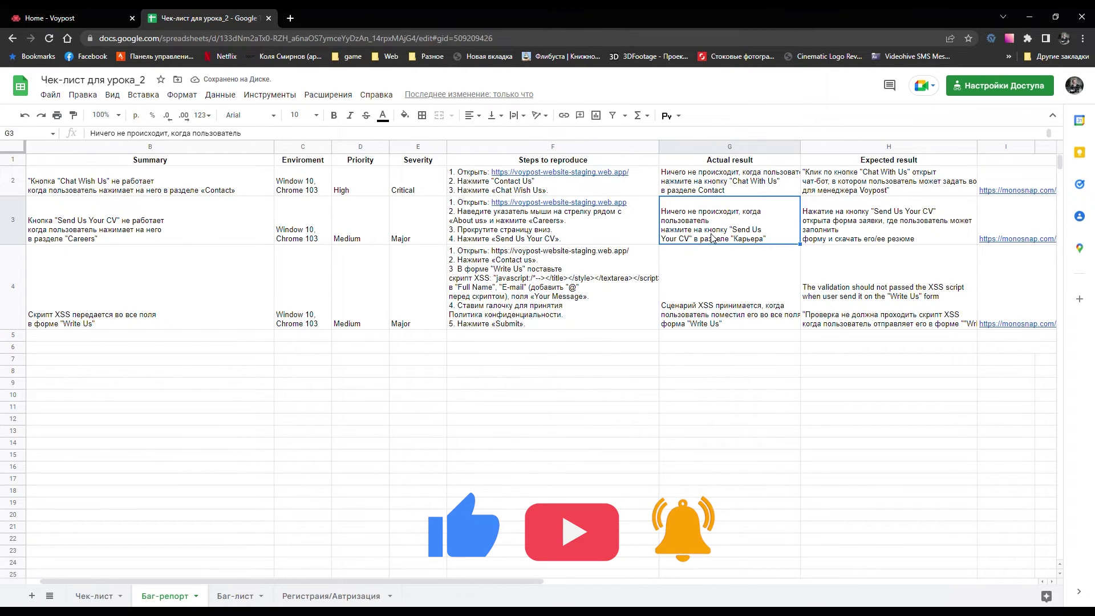
Open the Monosnap recording linked in the "Send Us Your CV" report, dismiss its pop-ups, watch it and close it
left_click(993, 235)
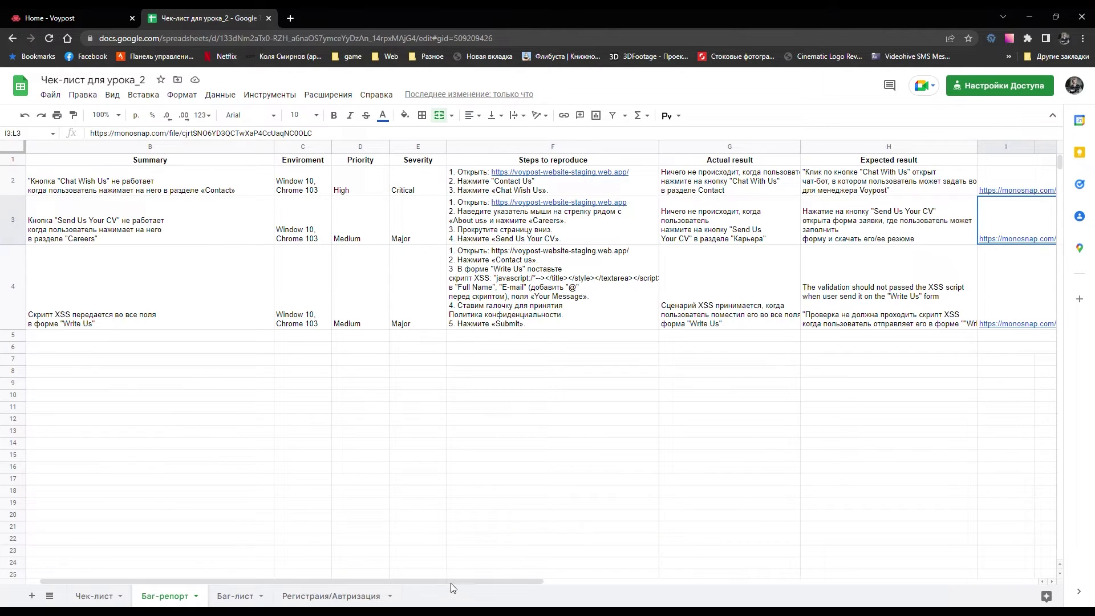
left_click_drag(451, 581, 621, 581)
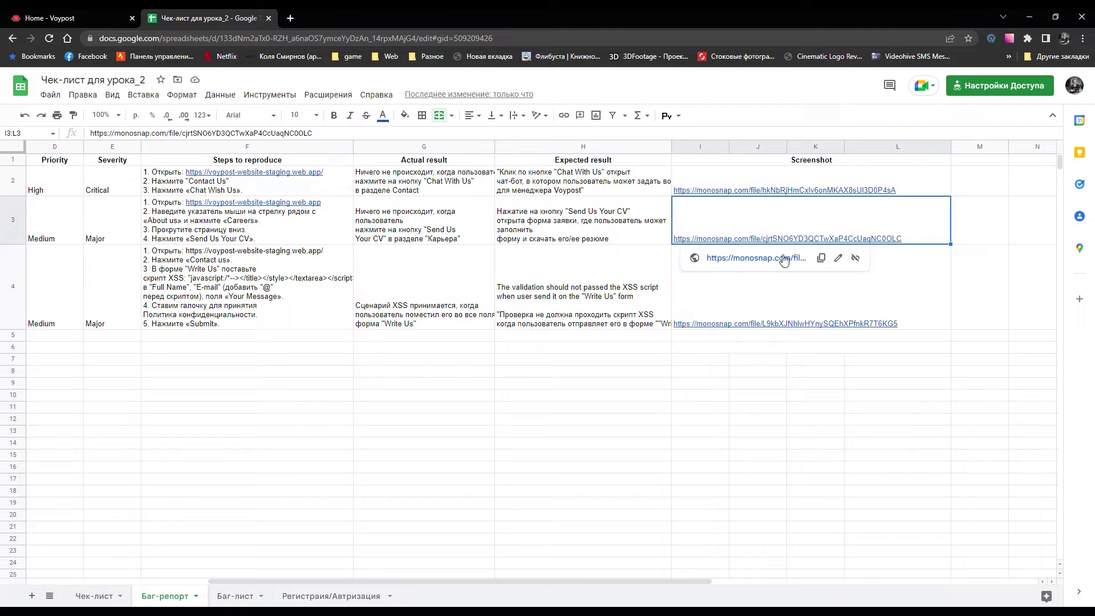
left_click(783, 259)
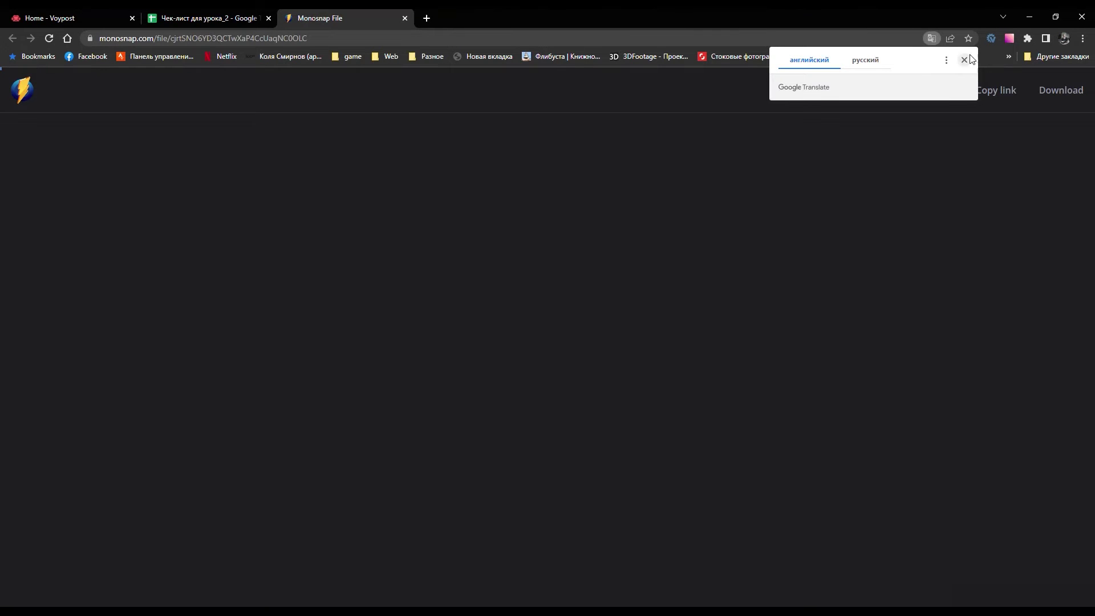
left_click(963, 59)
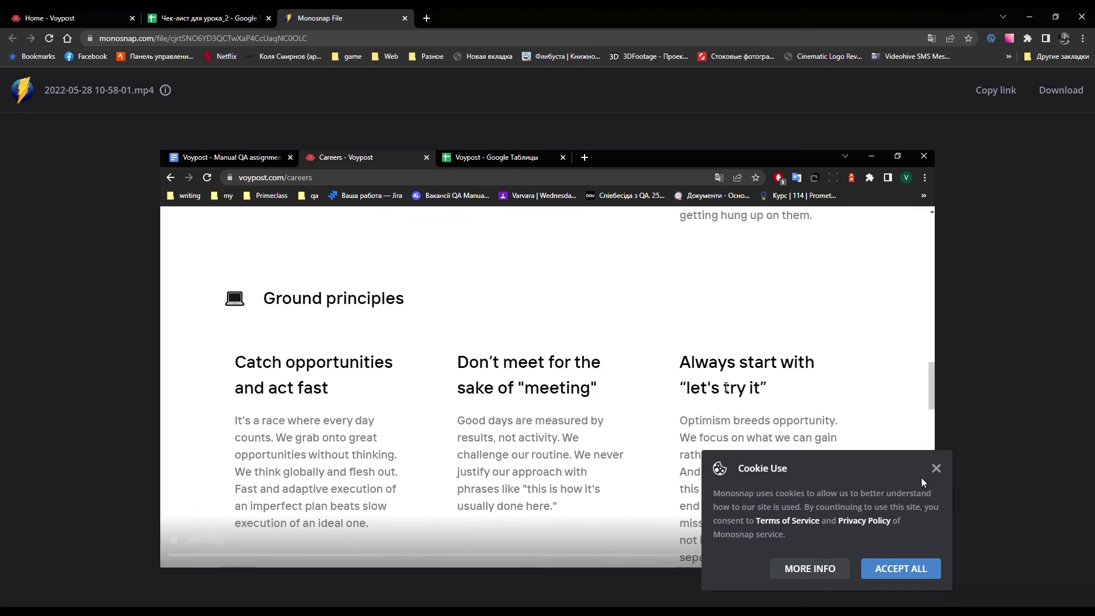
left_click(935, 467)
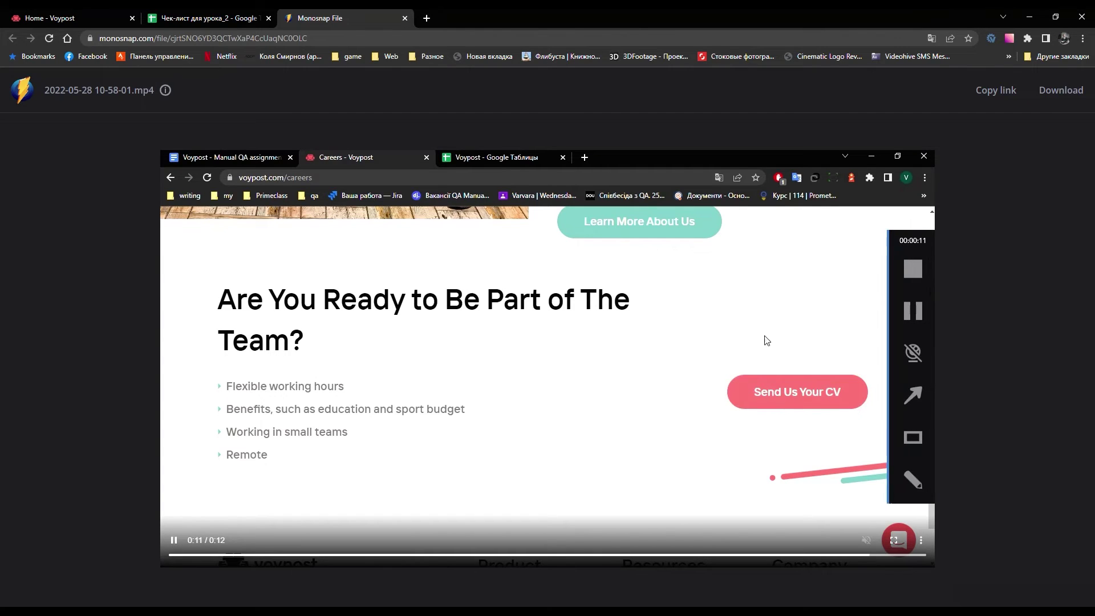
left_click(405, 17)
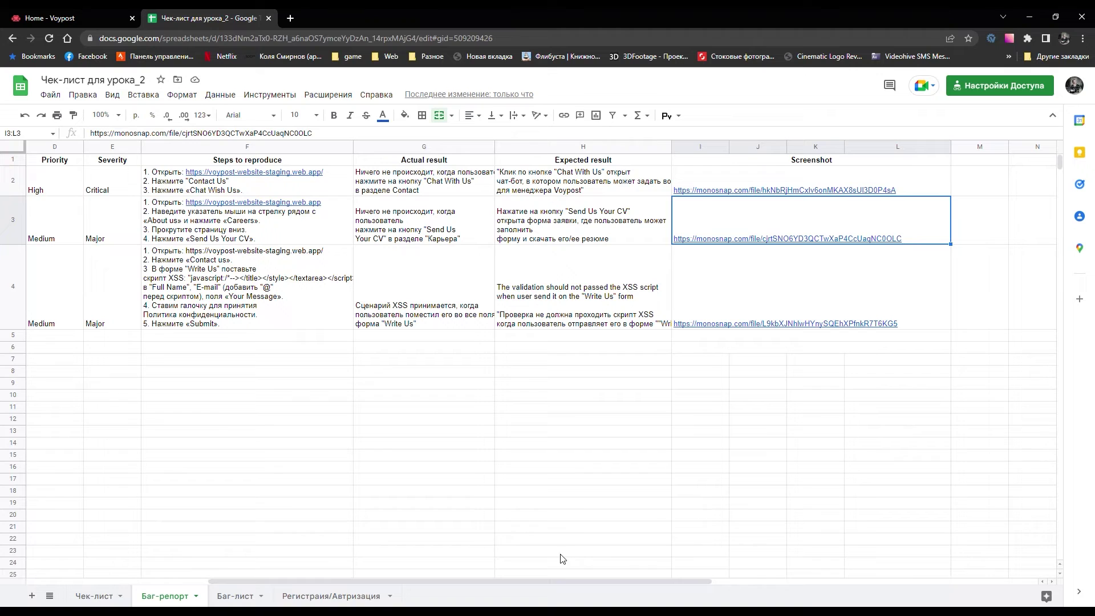
Return from the bug reports to the Voypost site and open its Contact Us page
left_click_drag(576, 577, 399, 577)
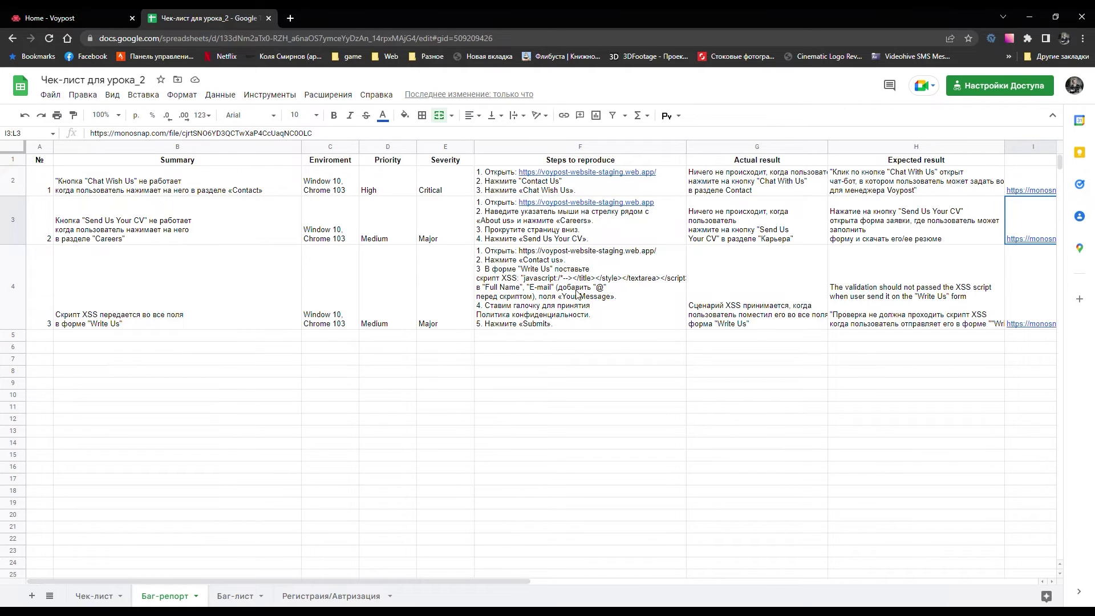
left_click(68, 18)
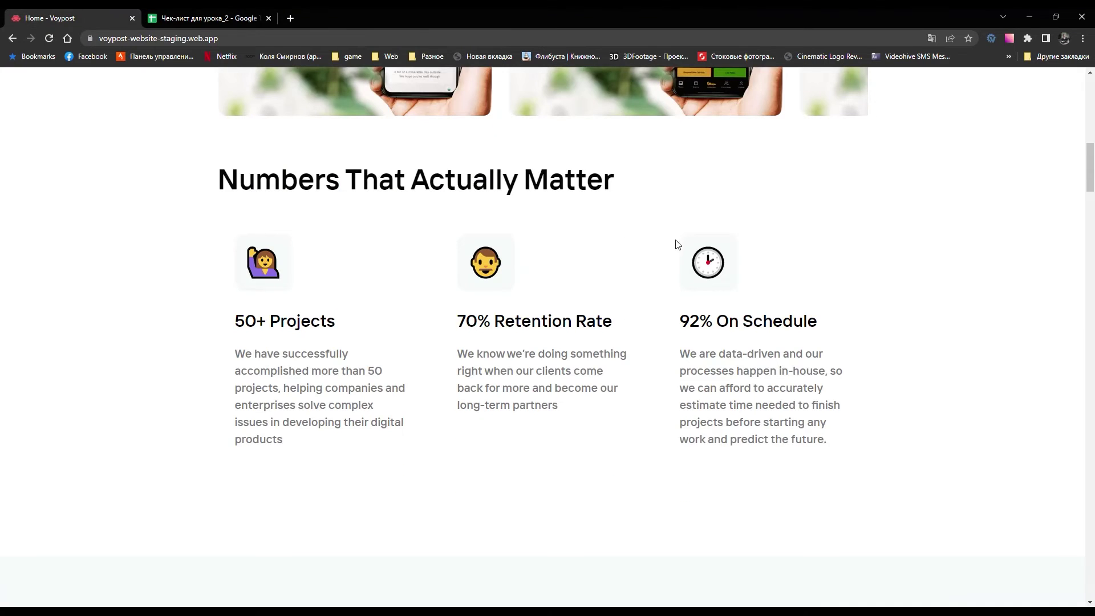
scroll(677, 244, "up", 15)
left_click(810, 96)
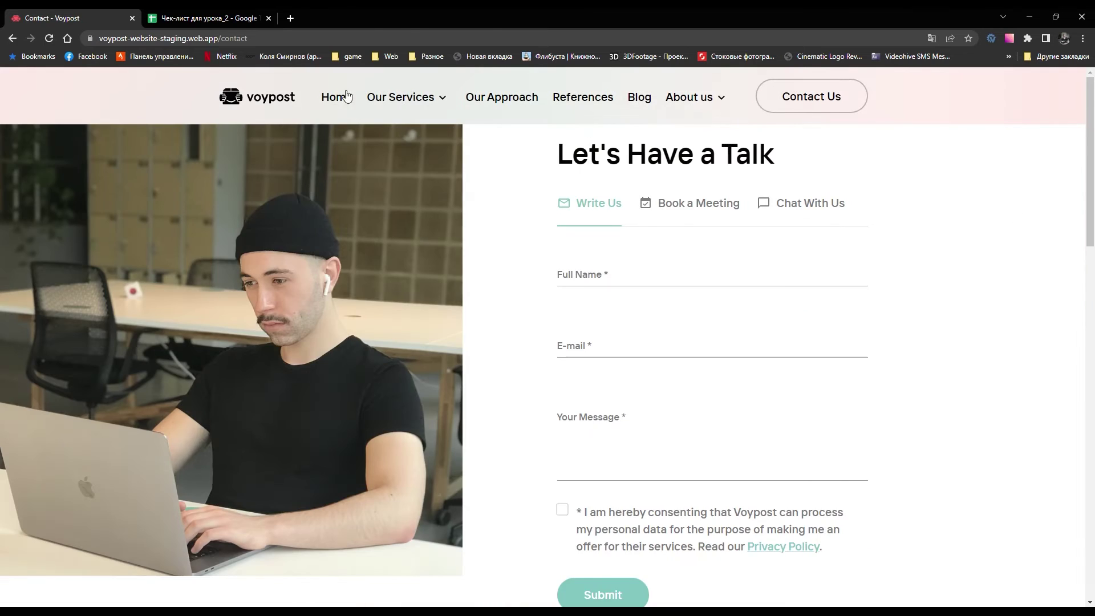
Copy the XSS script from the e-mail field test case in row 35 of the Чек-лист sheet and return to the Contact form
left_click(205, 18)
left_click(87, 599)
scroll(434, 345, "down", 7)
scroll(455, 350, "up", 3)
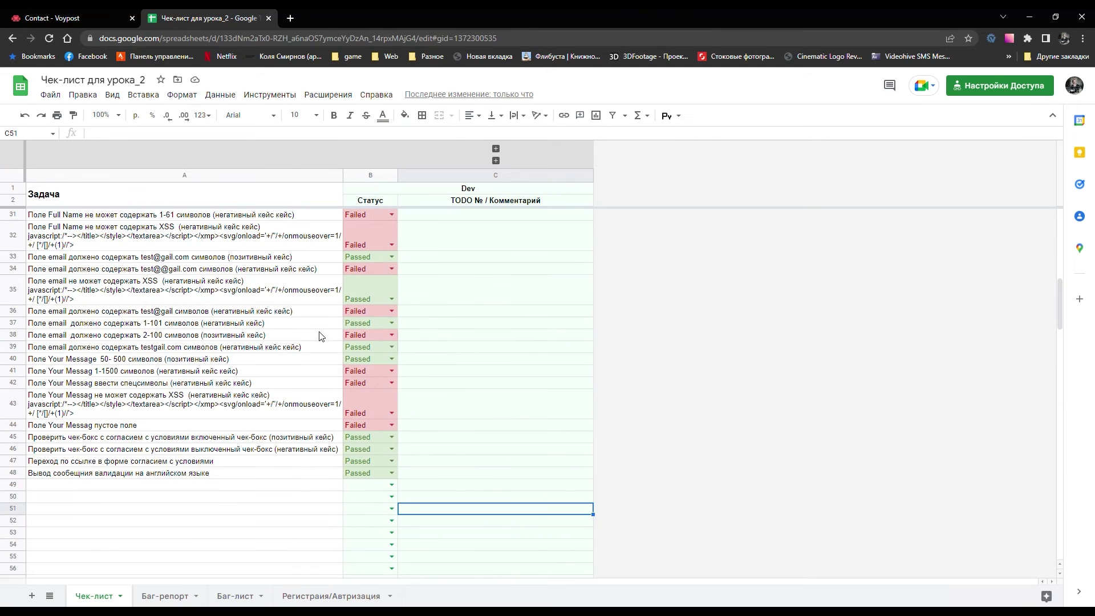
double_click(183, 293)
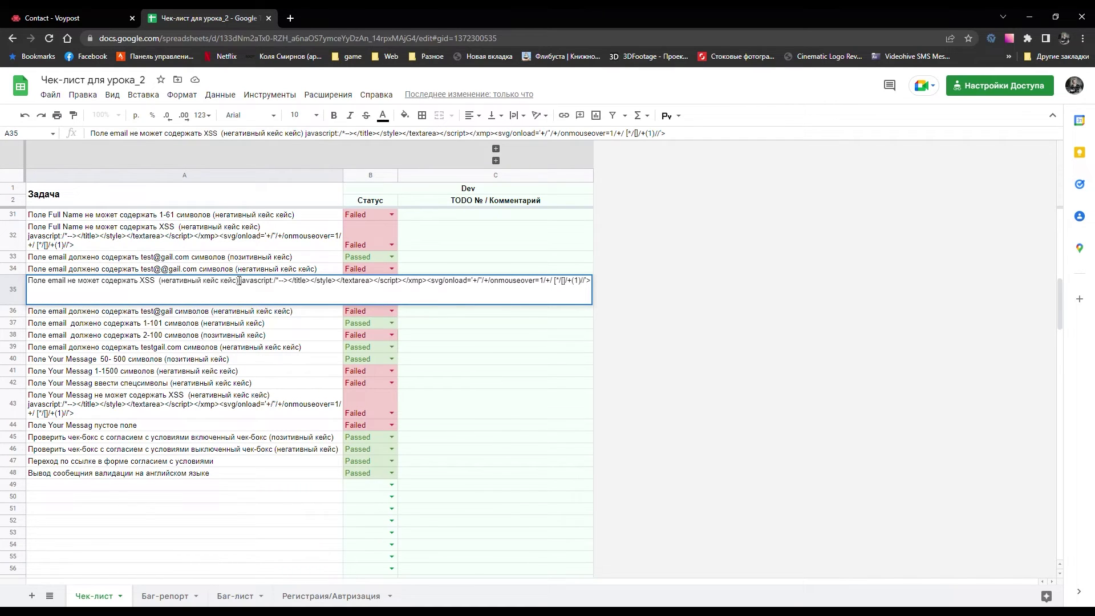
left_click_drag(241, 280, 606, 293)
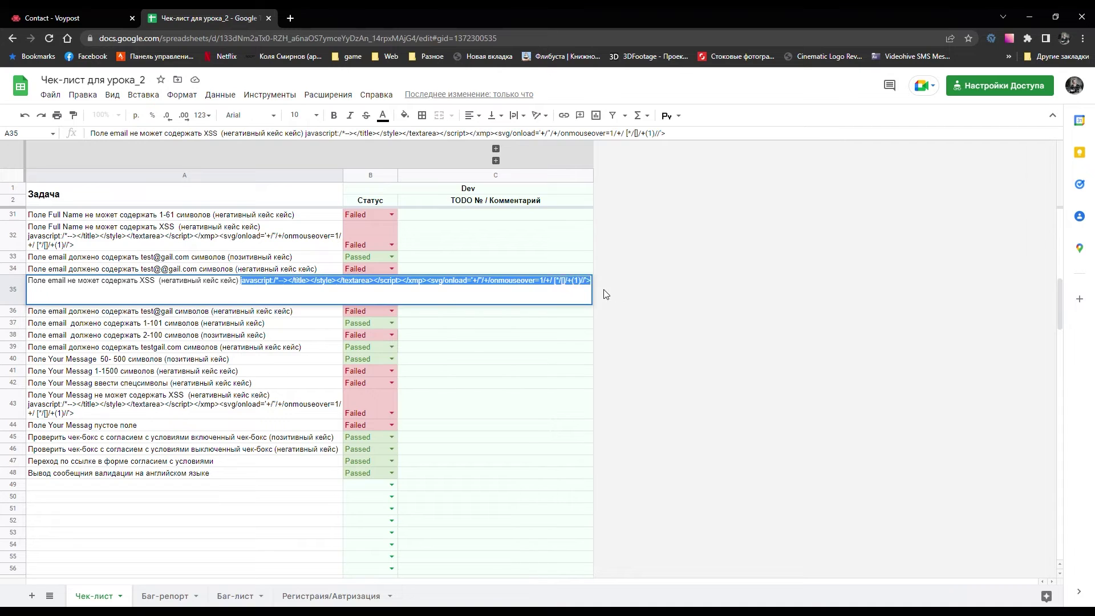
left_click(454, 411)
left_click(55, 17)
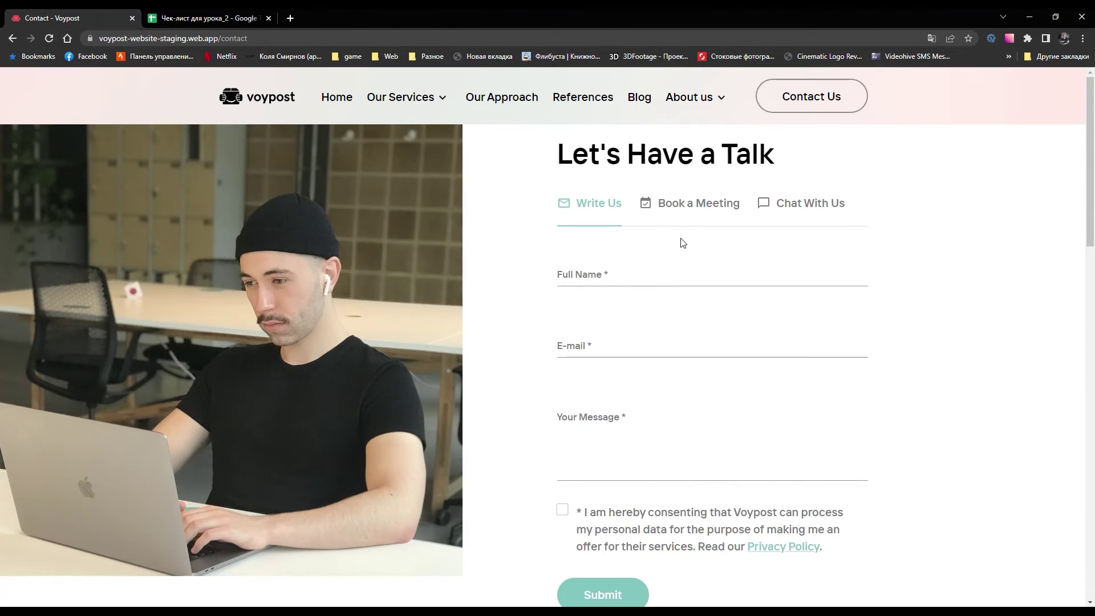
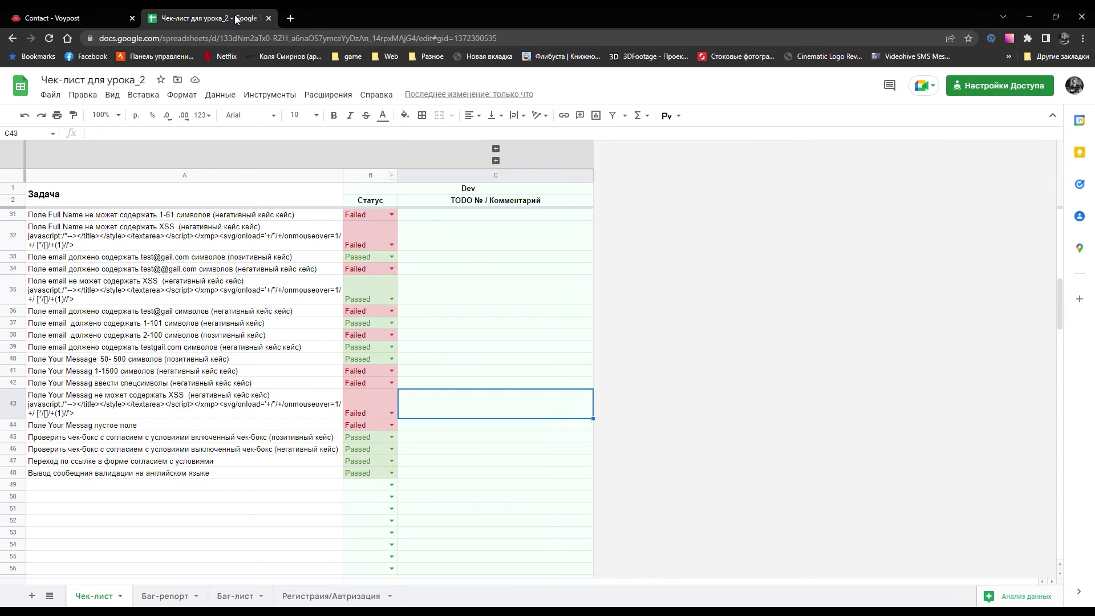
Compare the XSS report in the Баг-репорт sheet with the Write Us form's behaviour on the Contact page
left_click(177, 595)
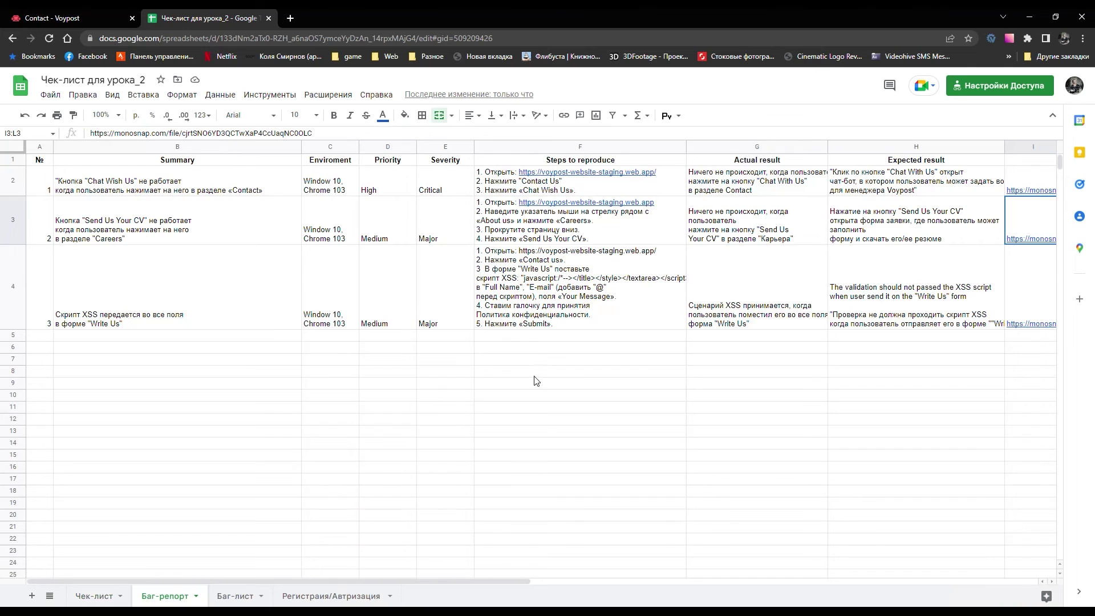
left_click(559, 371)
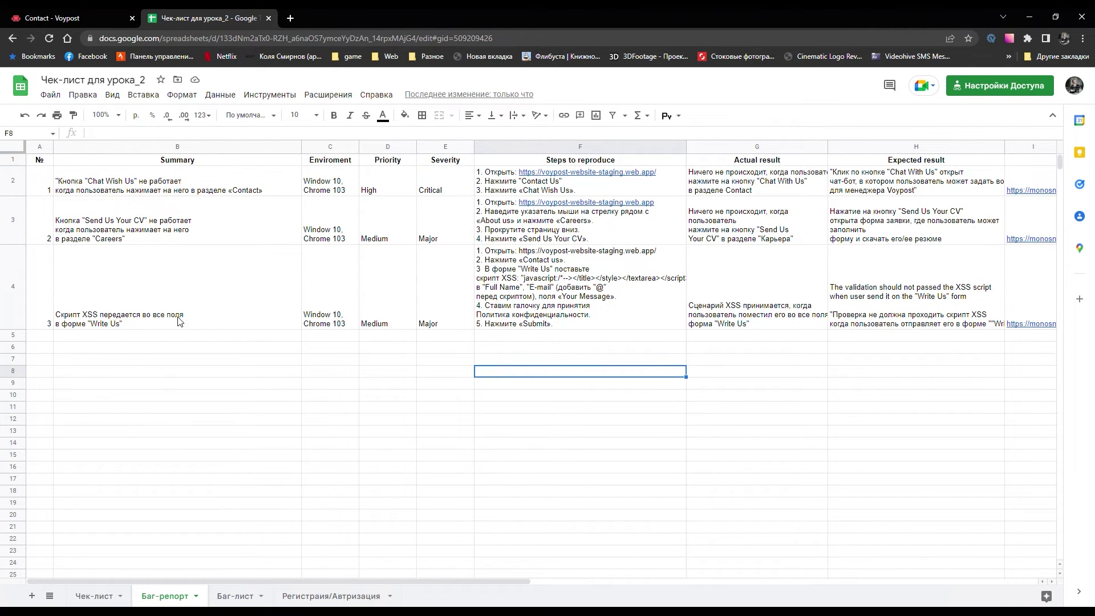
key("ctrl+Tab")
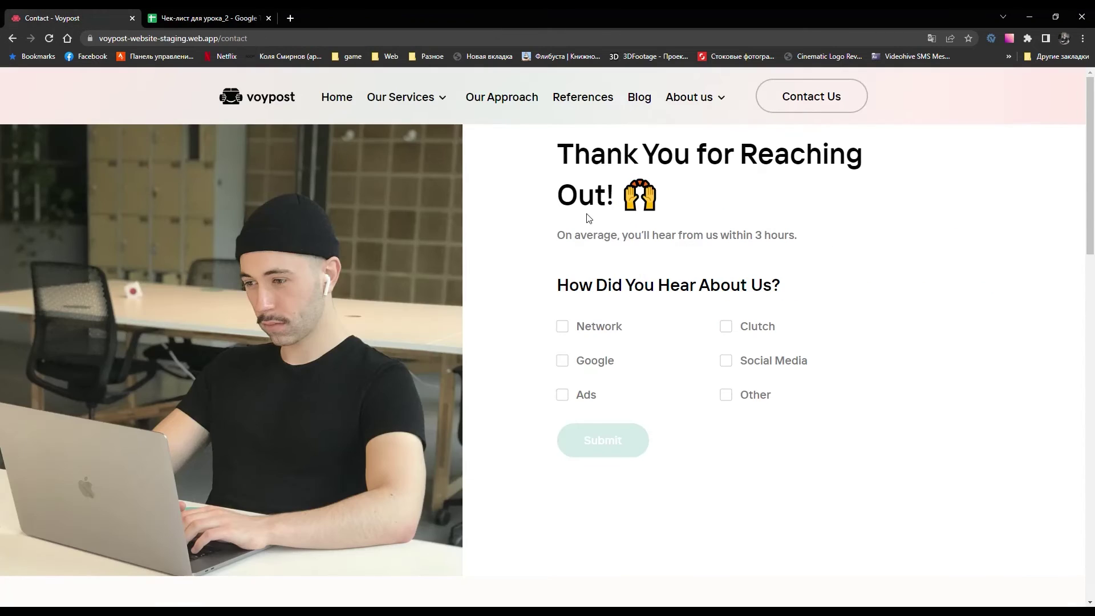
key("ctrl+Tab")
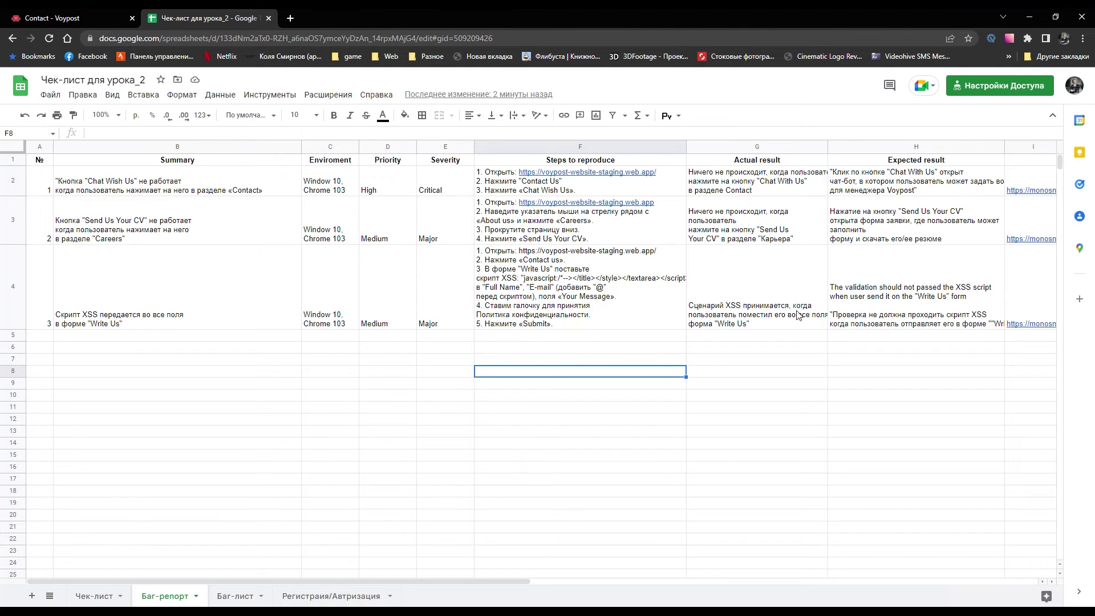
Open the Monosnap recording linked in the third report on the XSS script, watch it and close it
left_click_drag(487, 582, 638, 582)
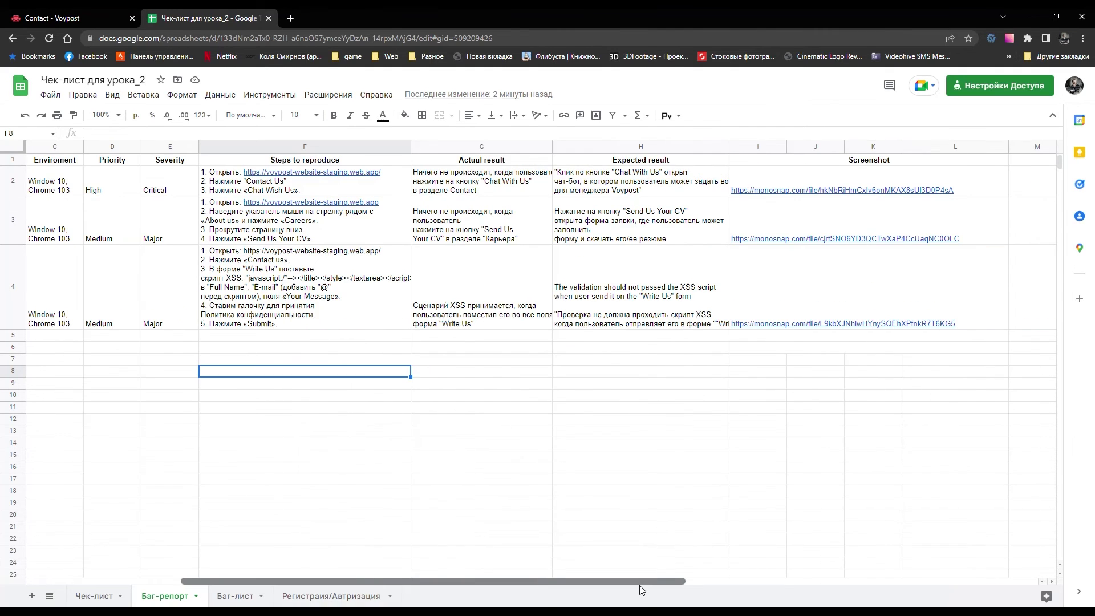
left_click(832, 322)
left_click(849, 344)
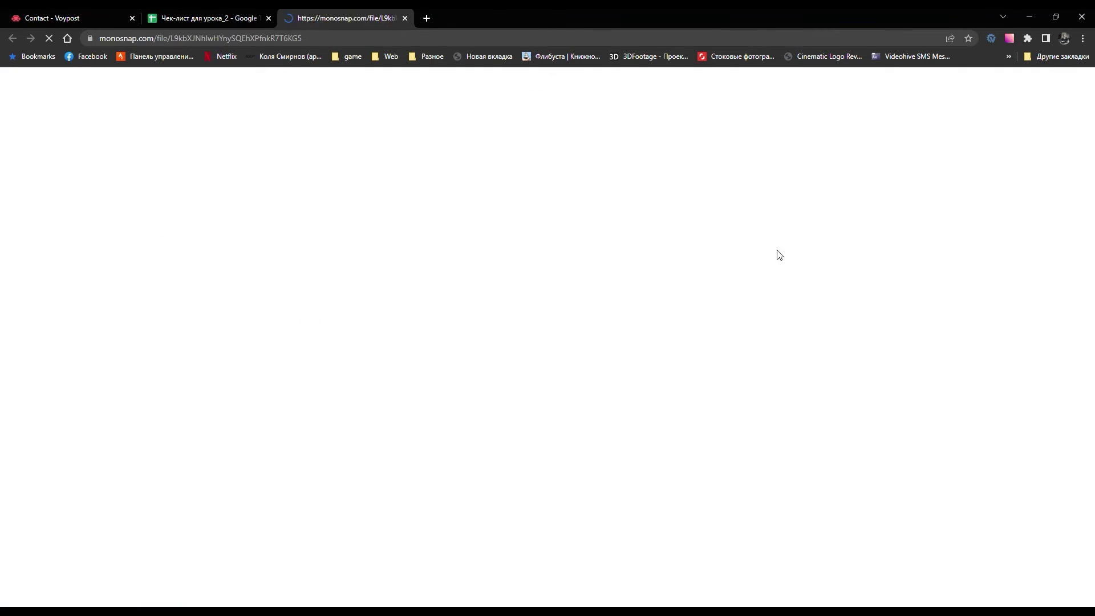
left_click(964, 59)
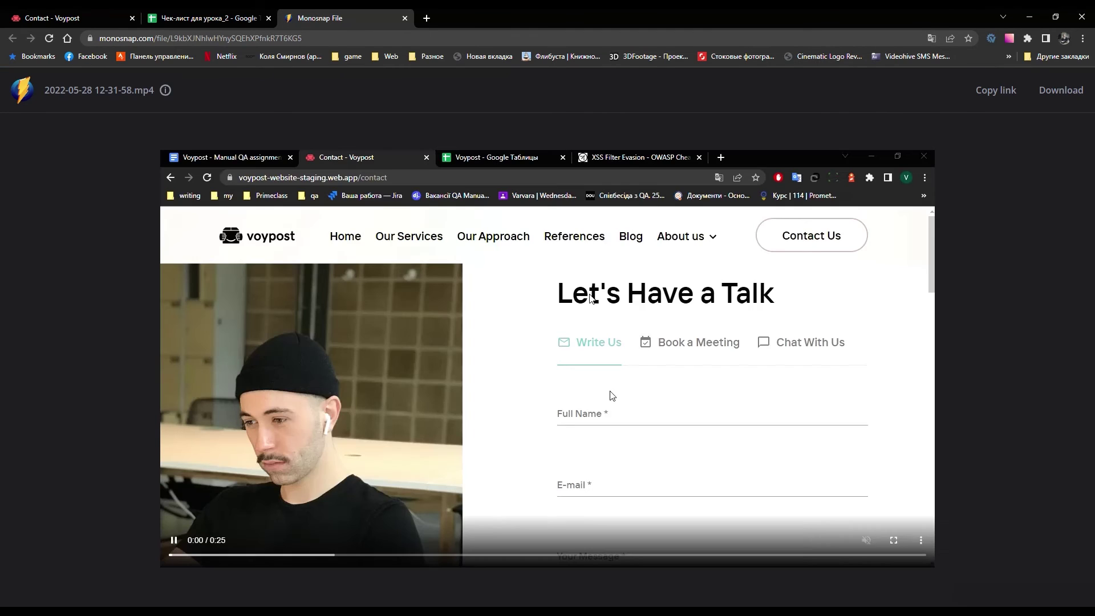
left_click(936, 468)
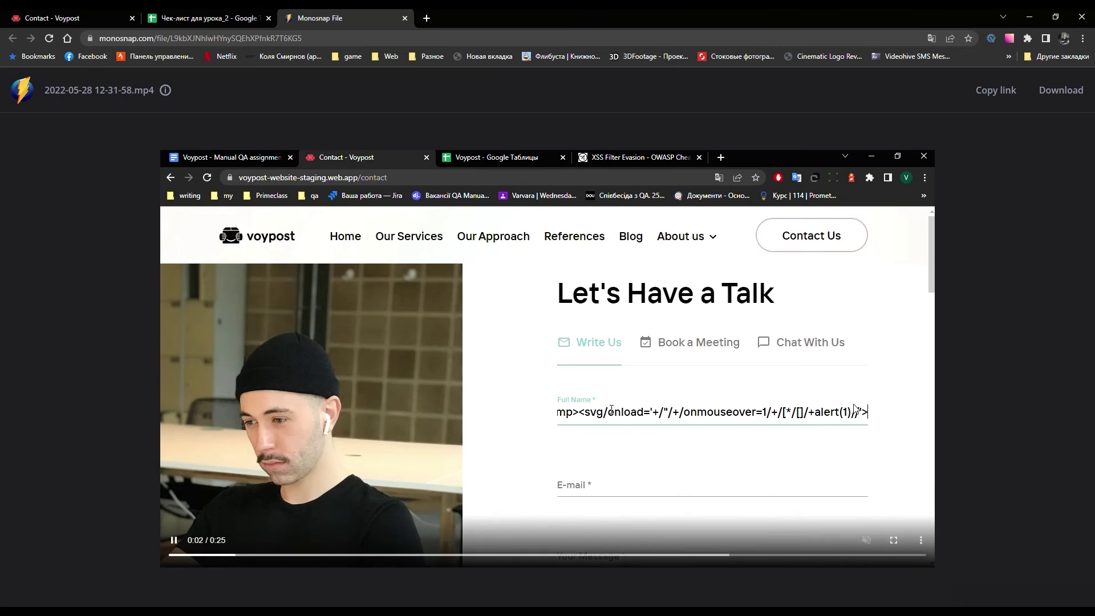
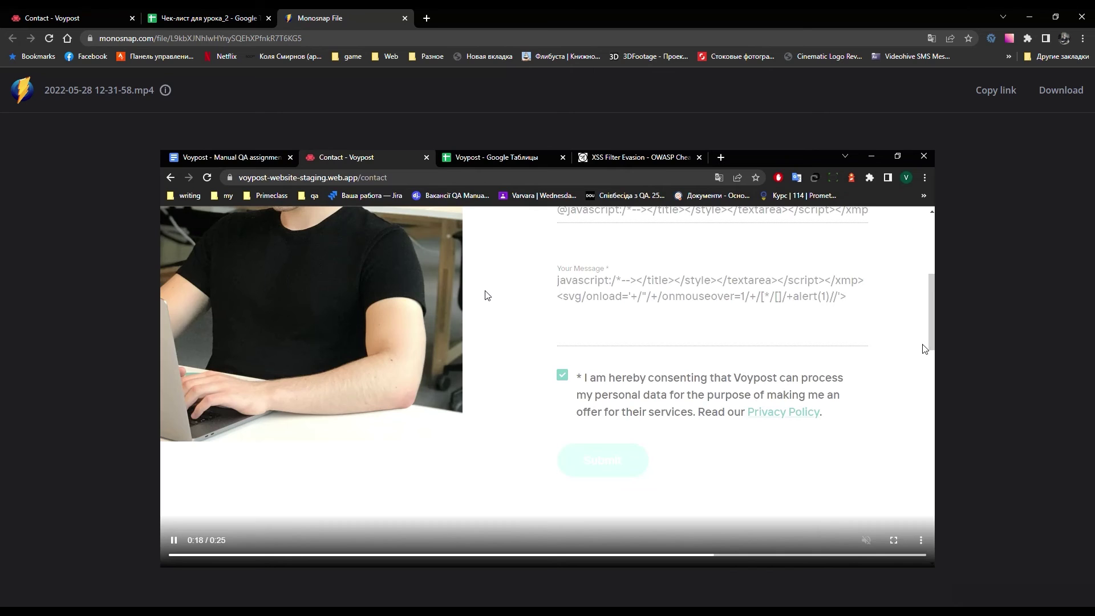
left_click(405, 18)
Retrace the XSS report's opening steps from the Voypost home page and return to the Баг-репорт sheet's reproduction steps
key("ctrl+shift+Tab")
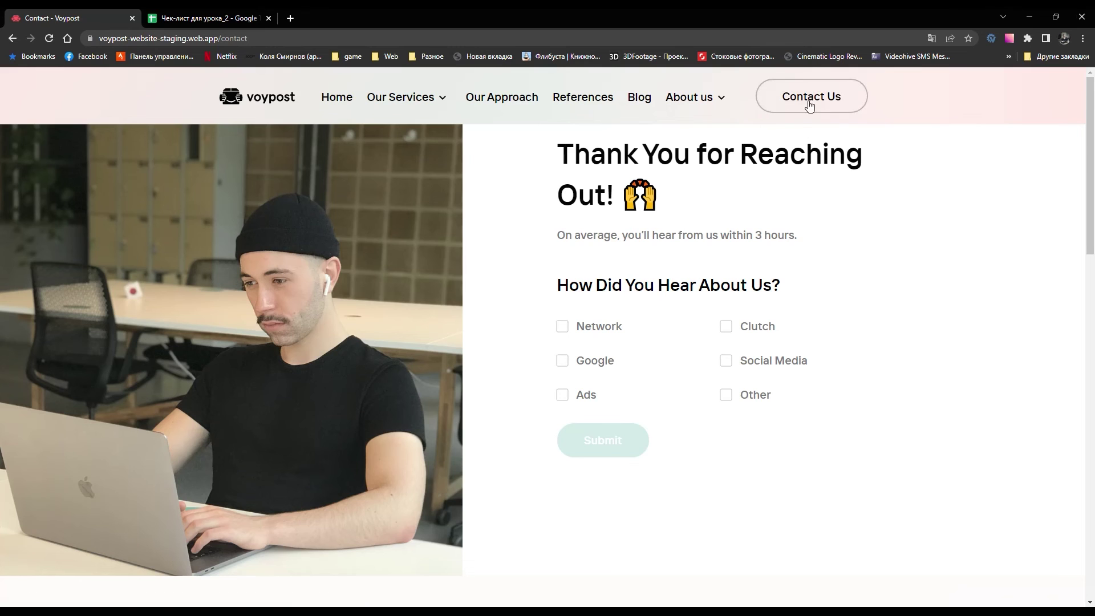
left_click(271, 100)
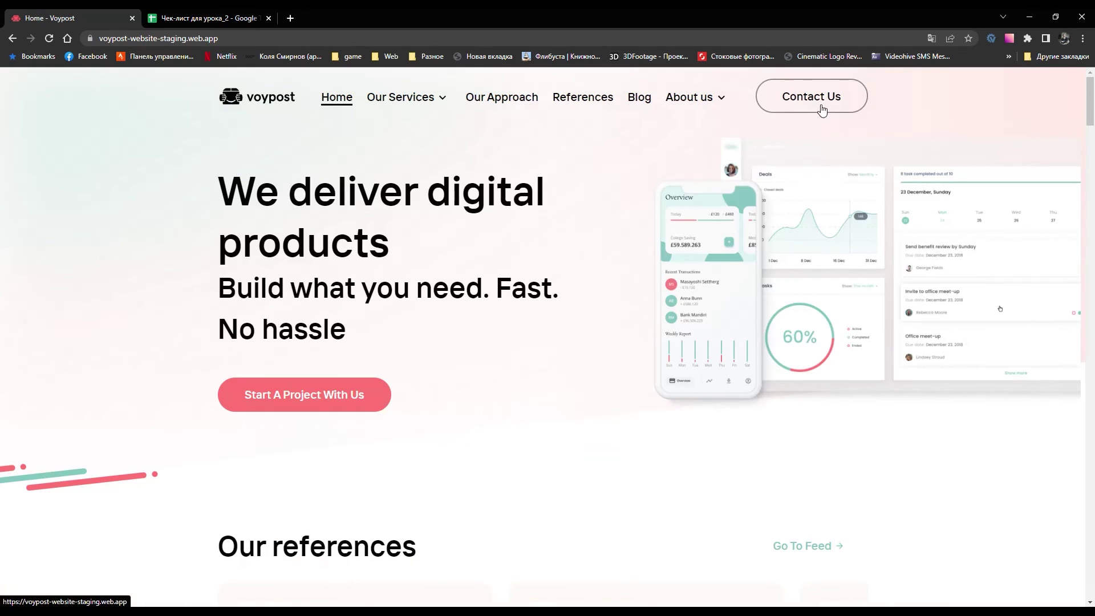
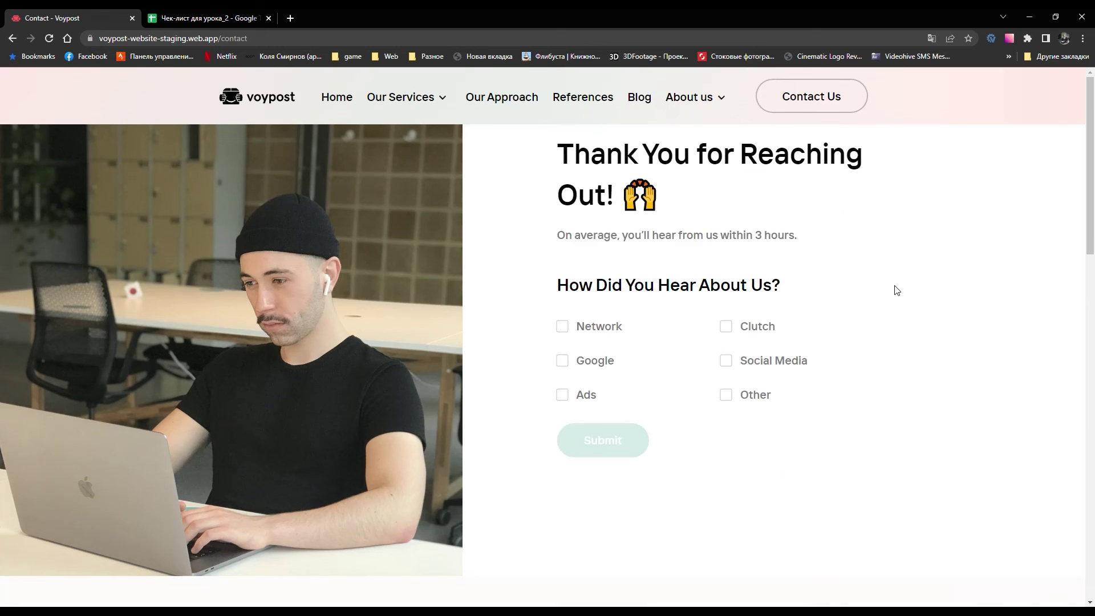
left_click(206, 18)
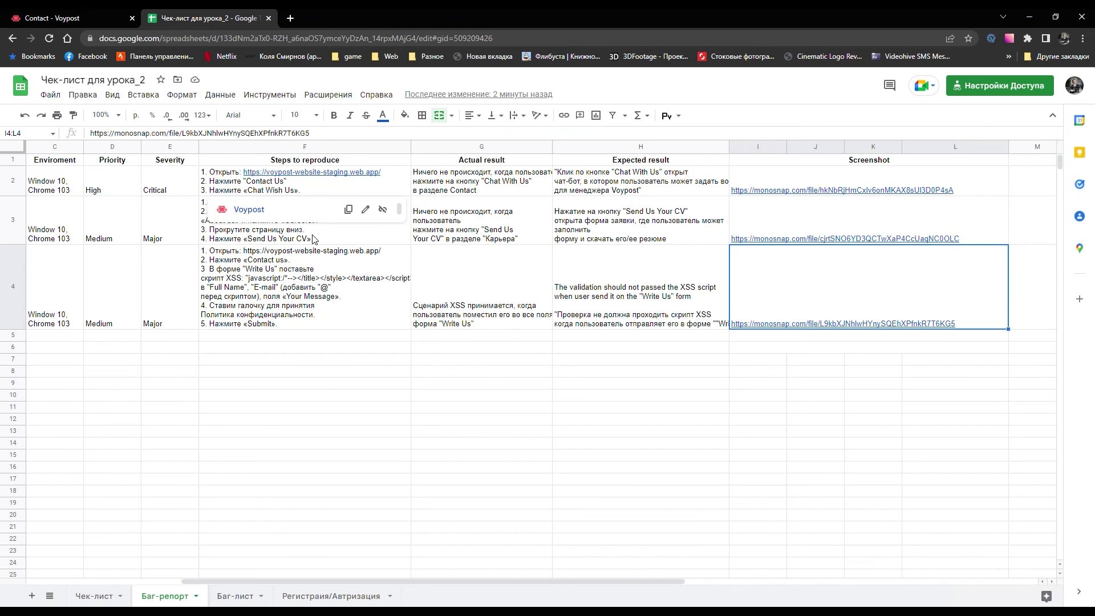
left_click_drag(557, 578, 439, 583)
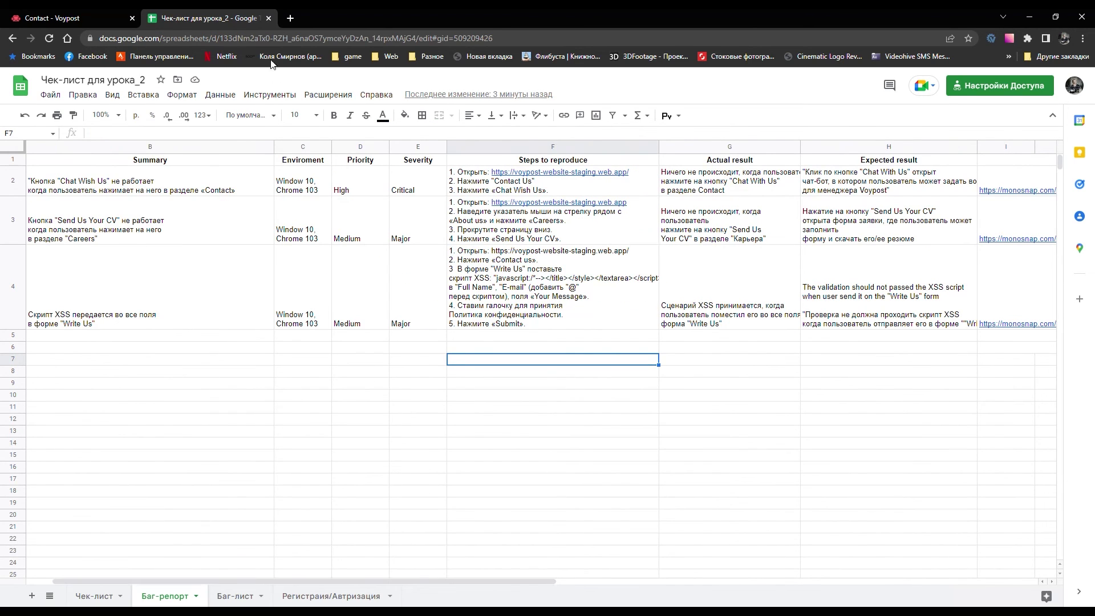
Review the test cases, statuses and comments in the Чек-лист sheet, from the basic checks to the feedback form section
left_click(96, 595)
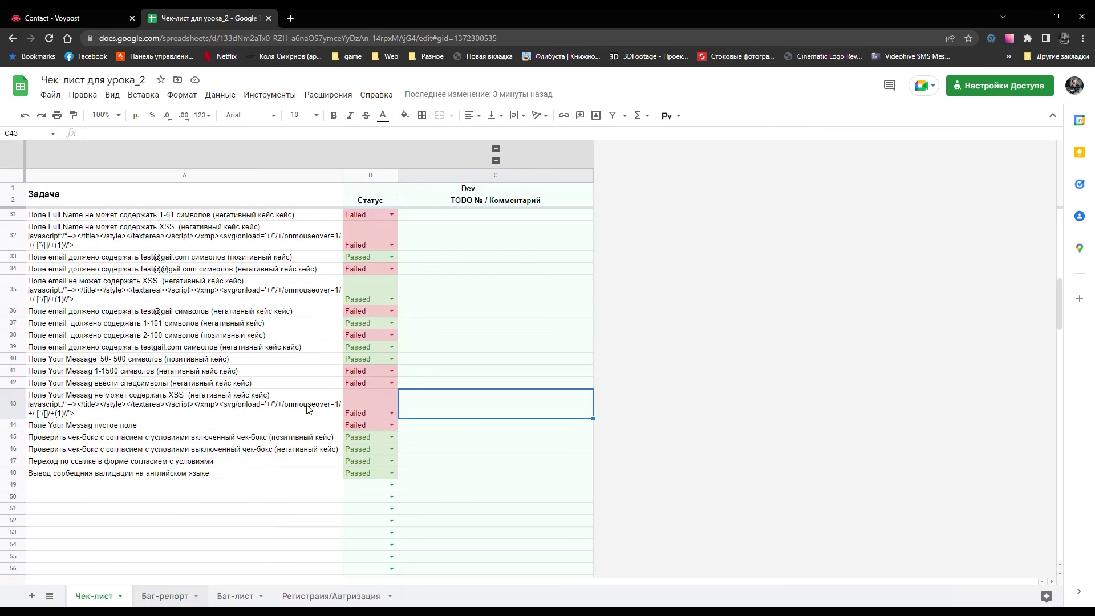
left_click(239, 405)
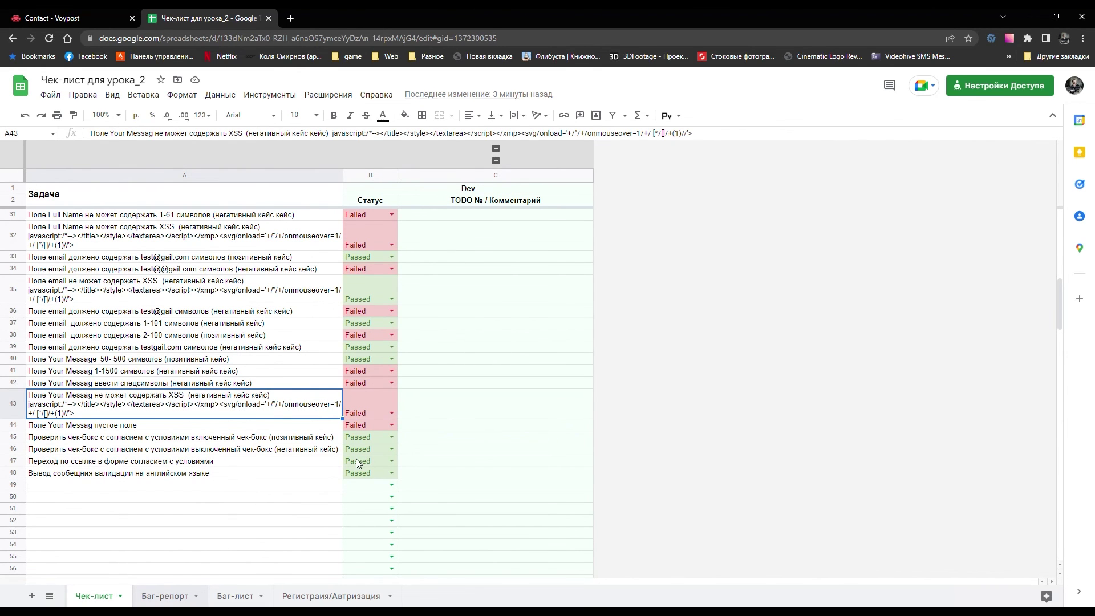
scroll(356, 469, "up", 7)
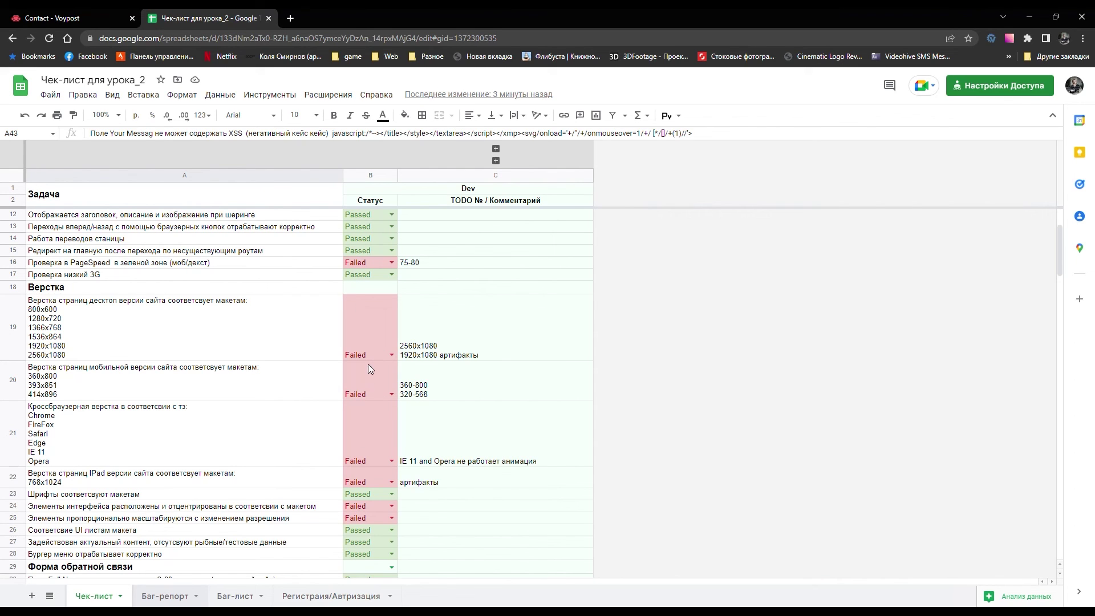
scroll(131, 342, "up", 3)
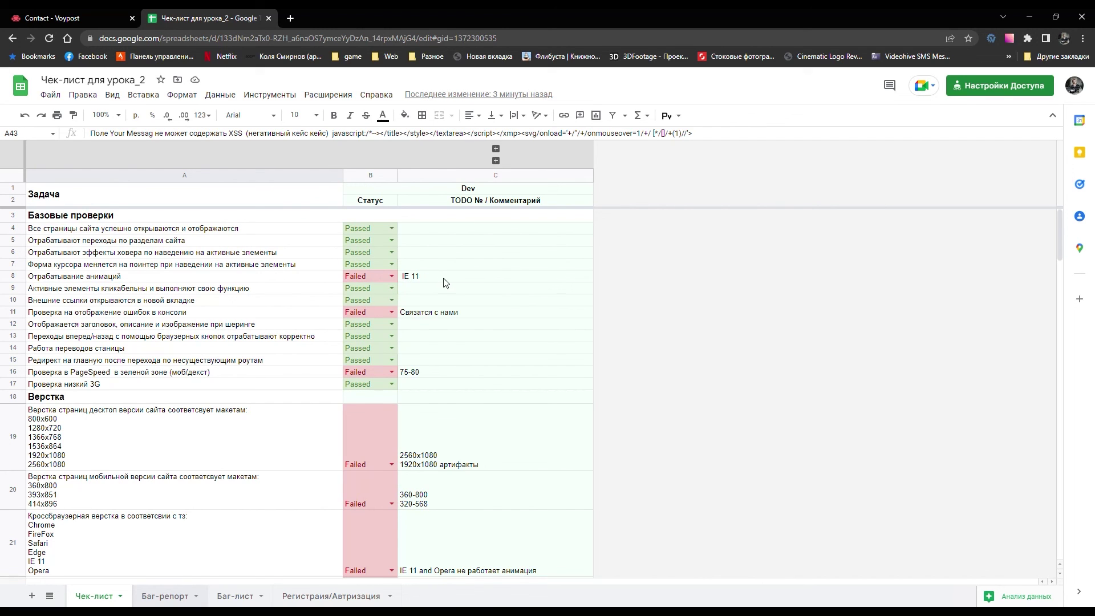
scroll(448, 291, "down", 9)
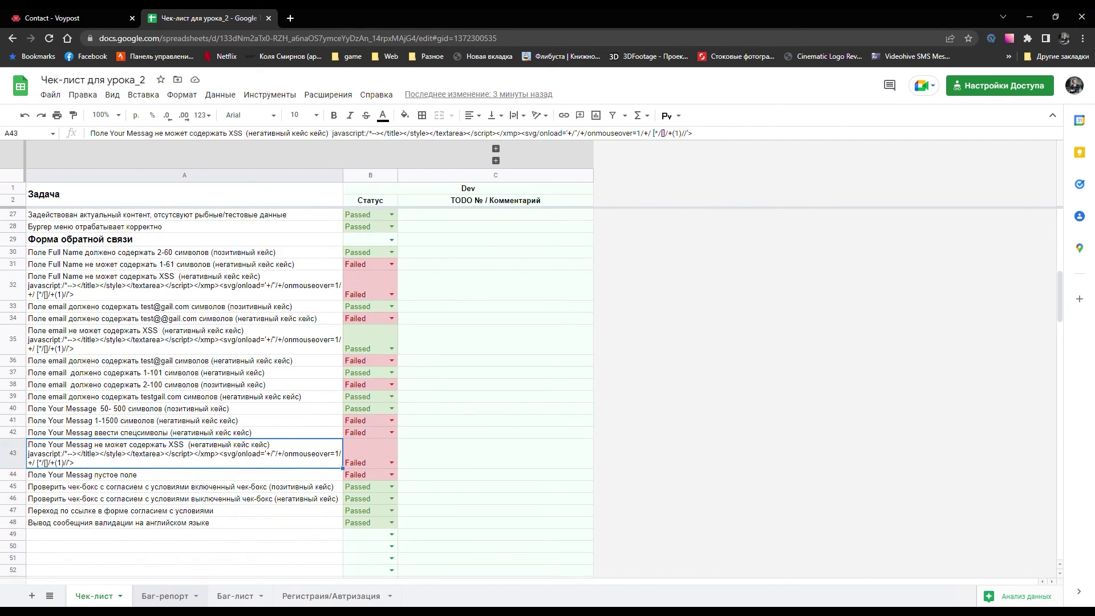
Look over the Баг-репорт and Баг-лист sheets and return to the Чек-лист sheet
left_click(166, 596)
left_click(237, 596)
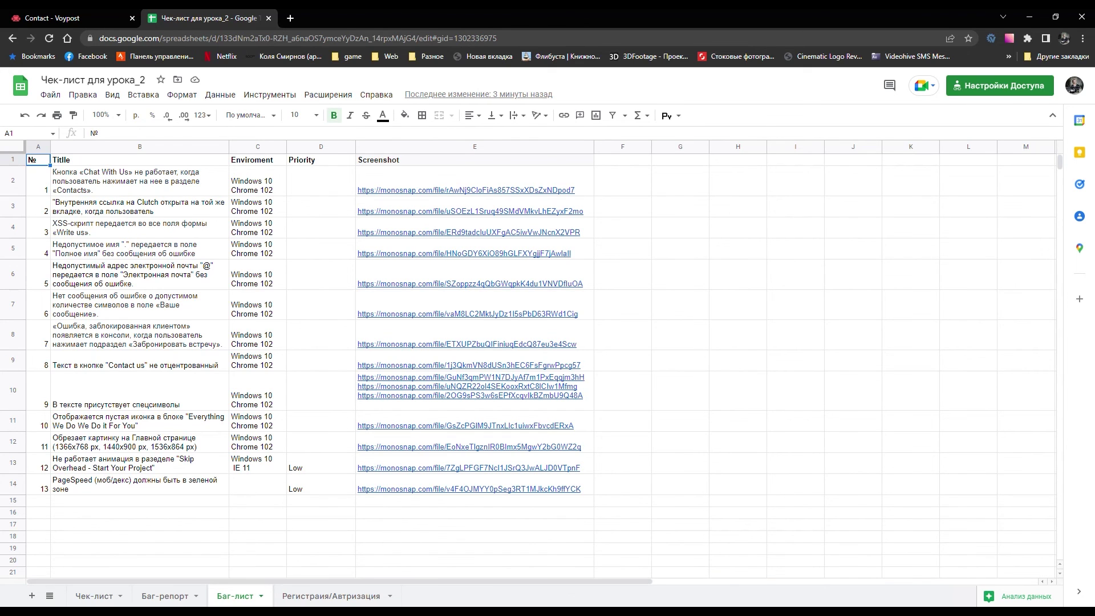
left_click(95, 596)
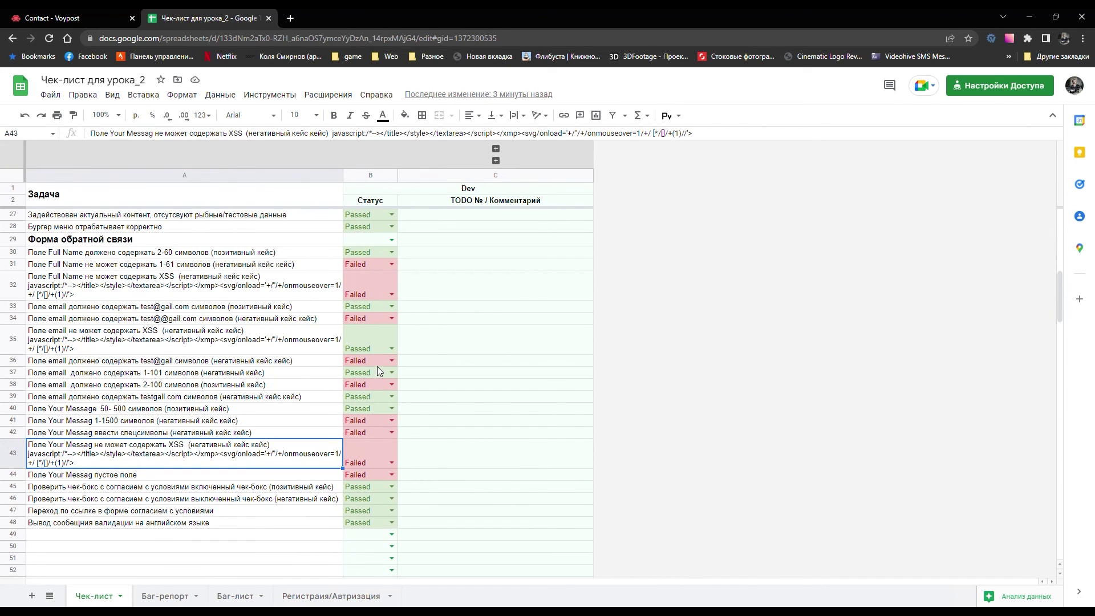